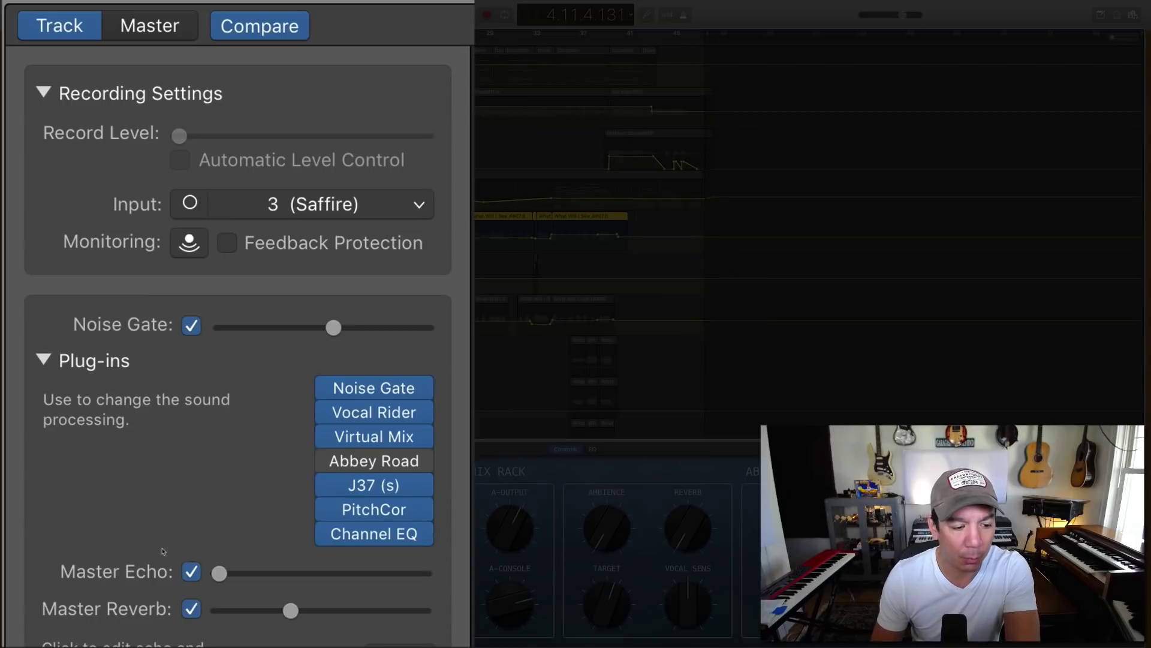
Open the lead vocal's Virtual Mix Rack to examine its EQ and compressor modules, and bring up its J37 tape plug-in.
mouse_move(131, 561)
mouse_move(379, 469)
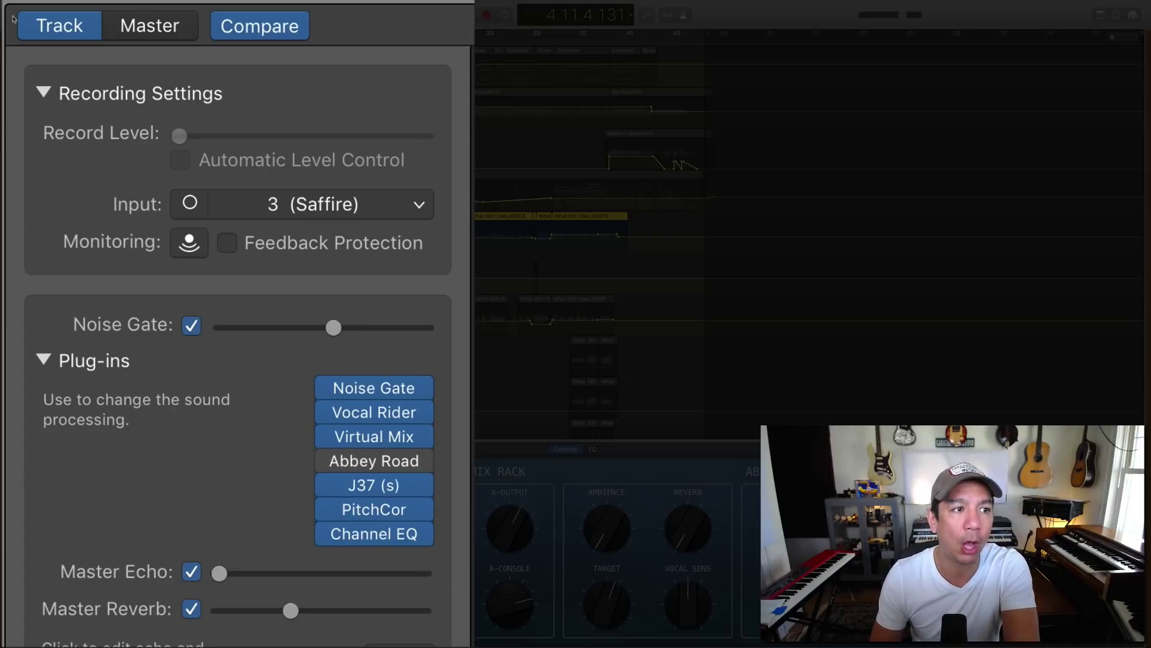
mouse_move(379, 541)
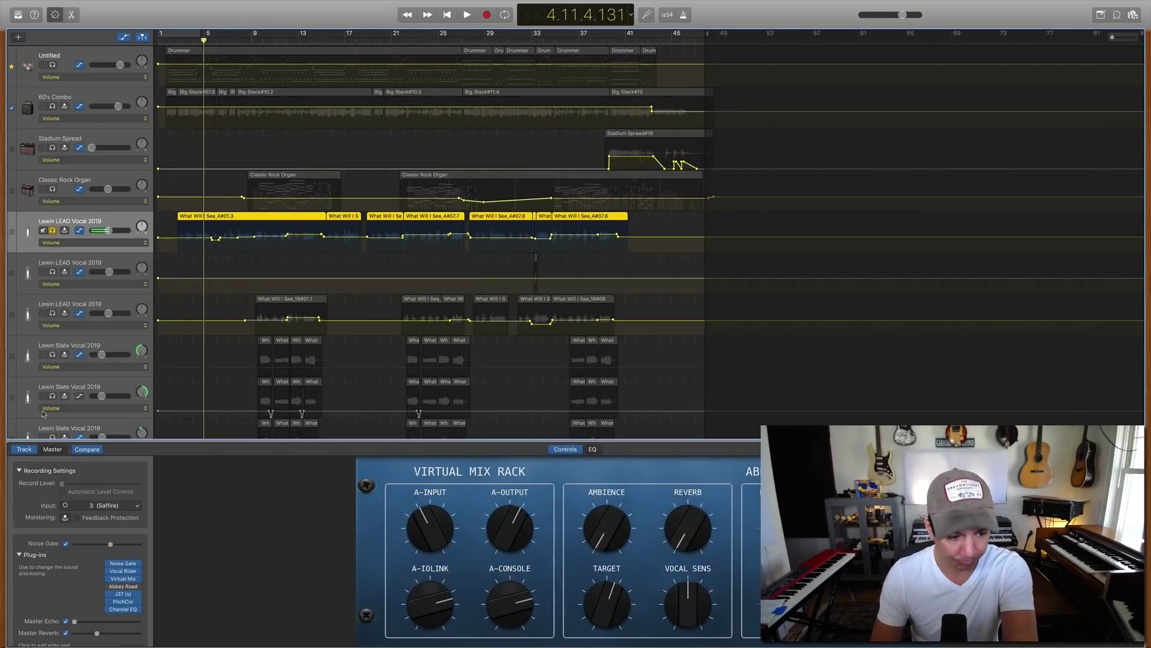
left_click(126, 581)
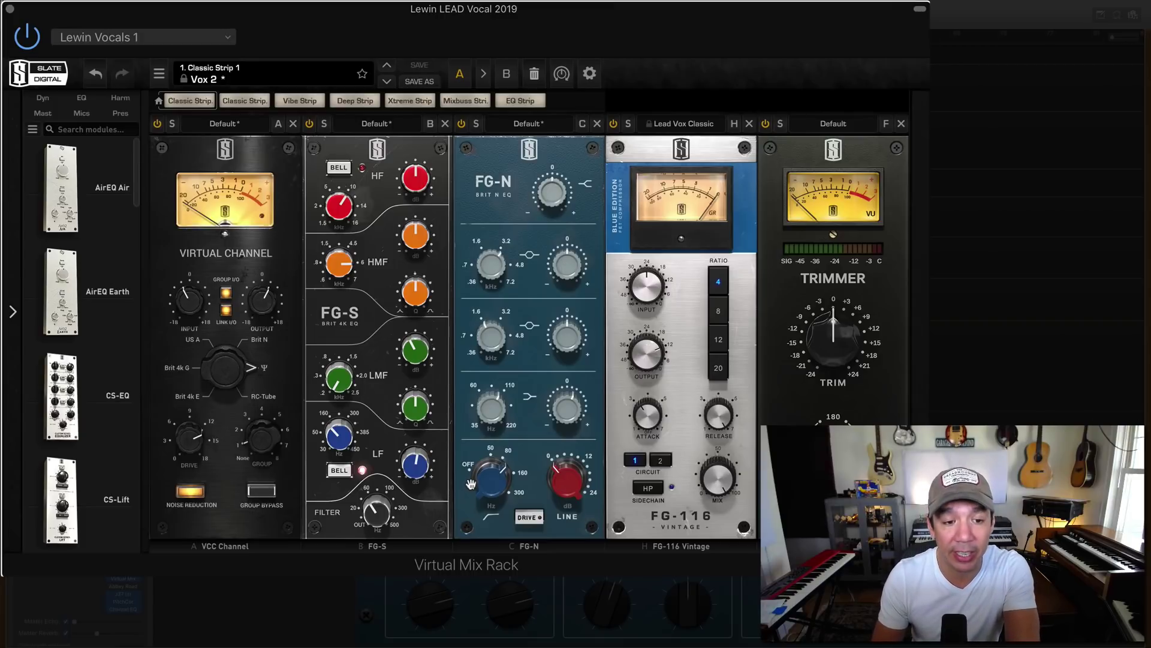
mouse_move(497, 485)
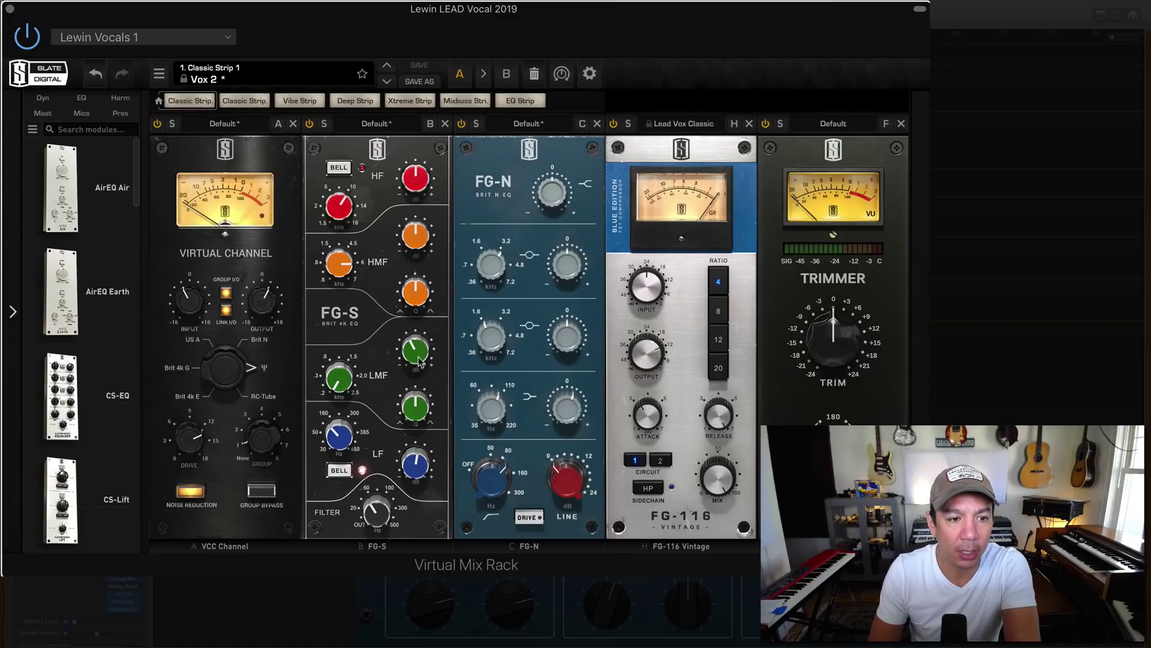
mouse_move(418, 354)
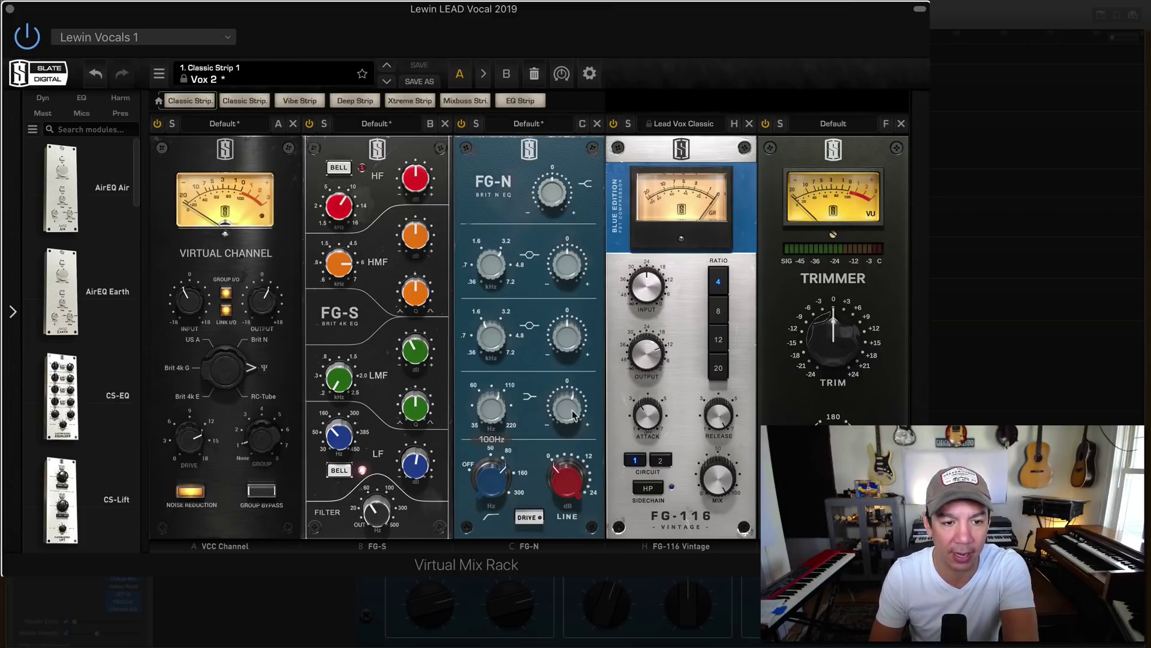
mouse_move(573, 414)
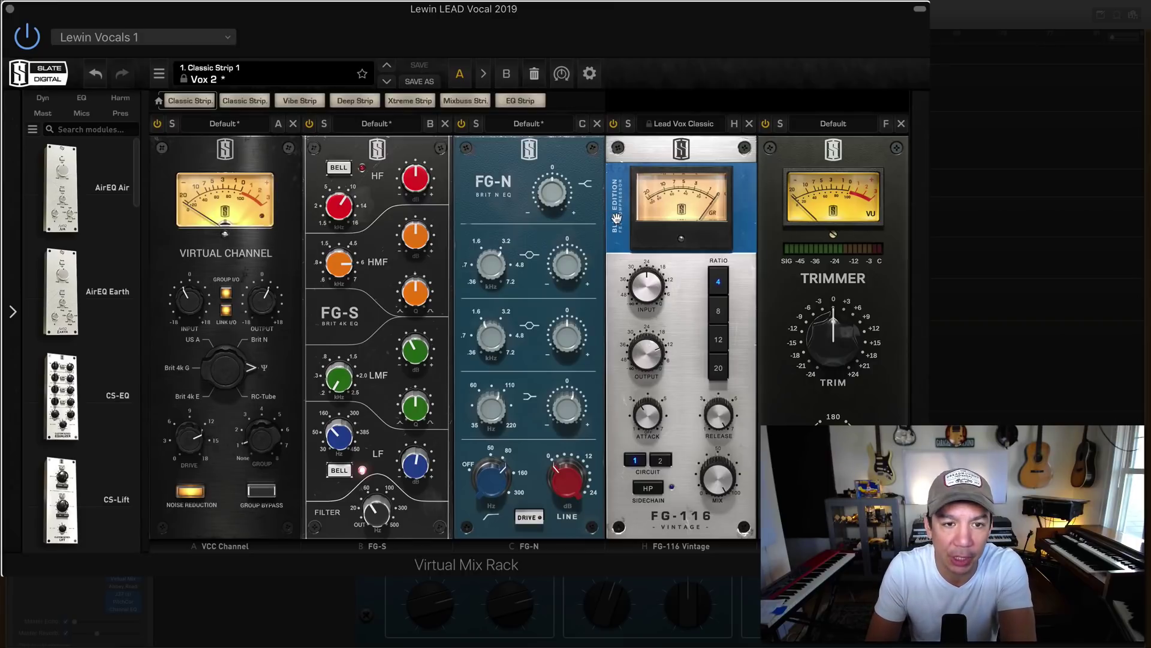
left_click(656, 360)
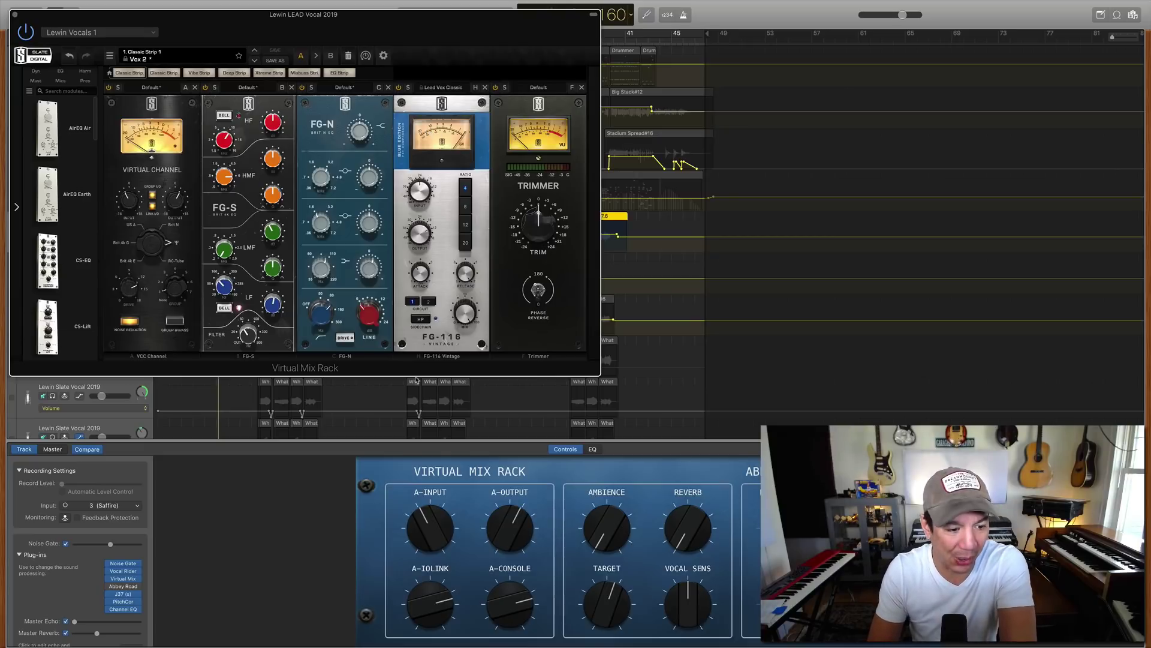
left_click(124, 596)
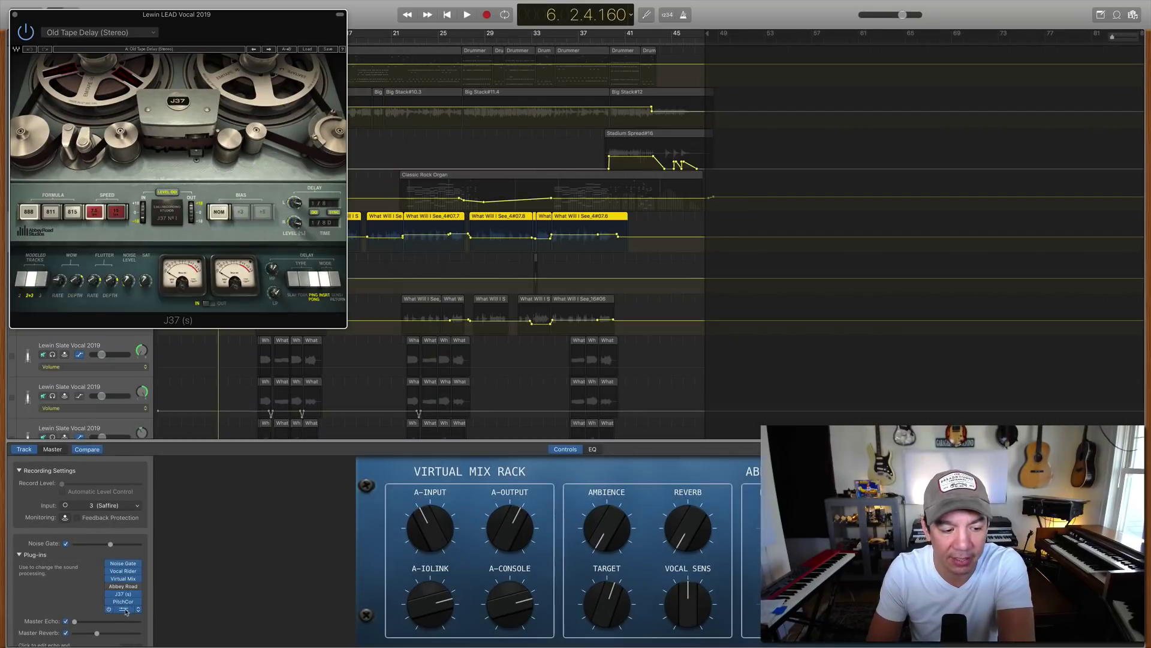
Play the lead vocal while bypassing and re-enabling its Channel EQ twice to compare the sound, and close the EQ.
left_click(126, 609)
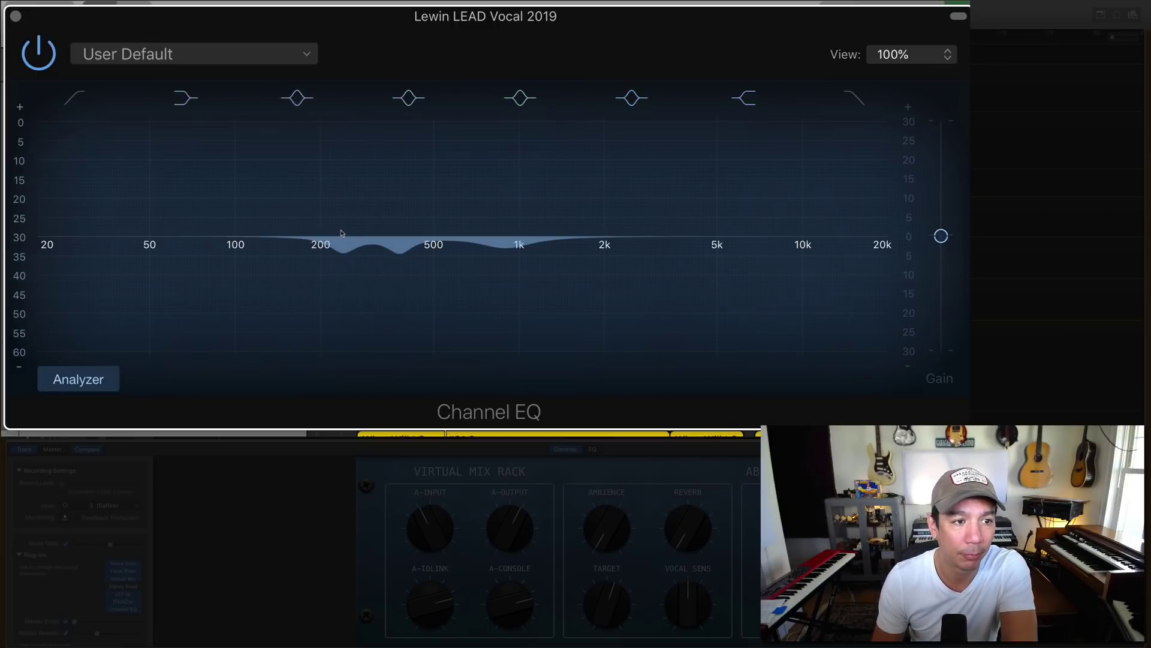
key("space")
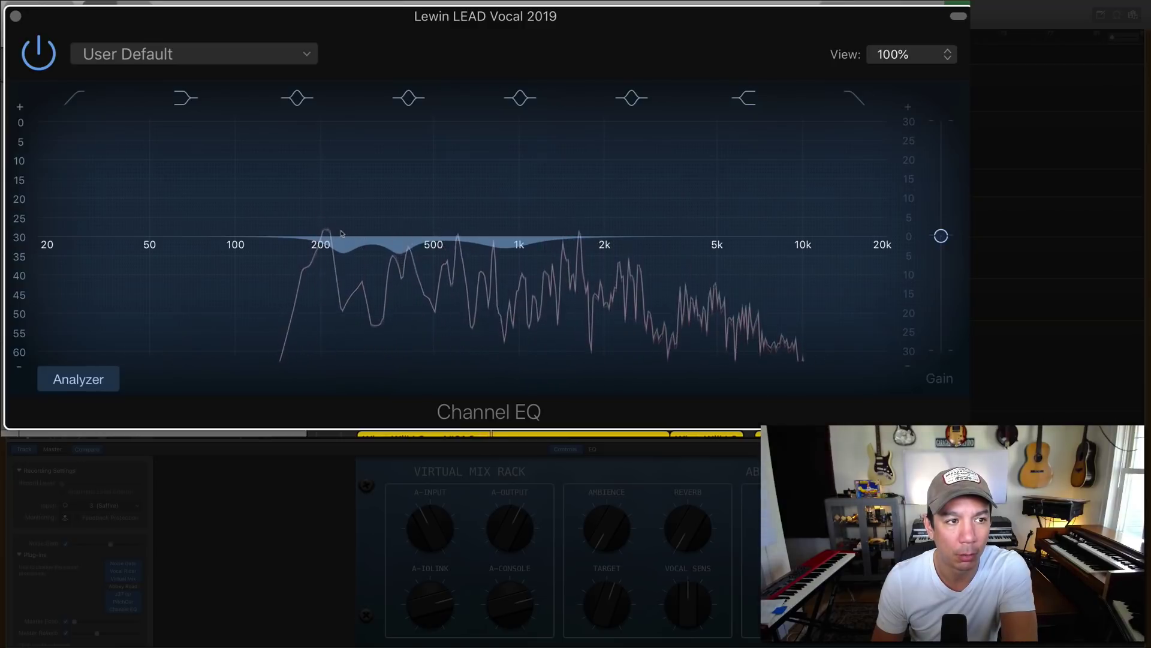
left_click(46, 53)
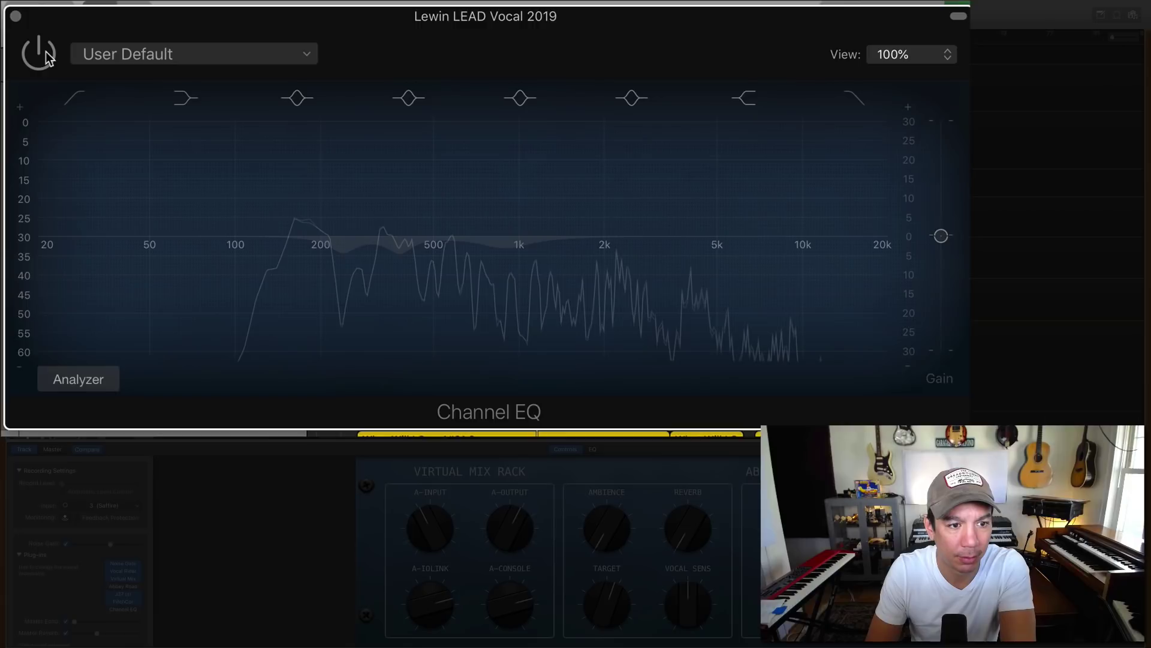
left_click(38, 53)
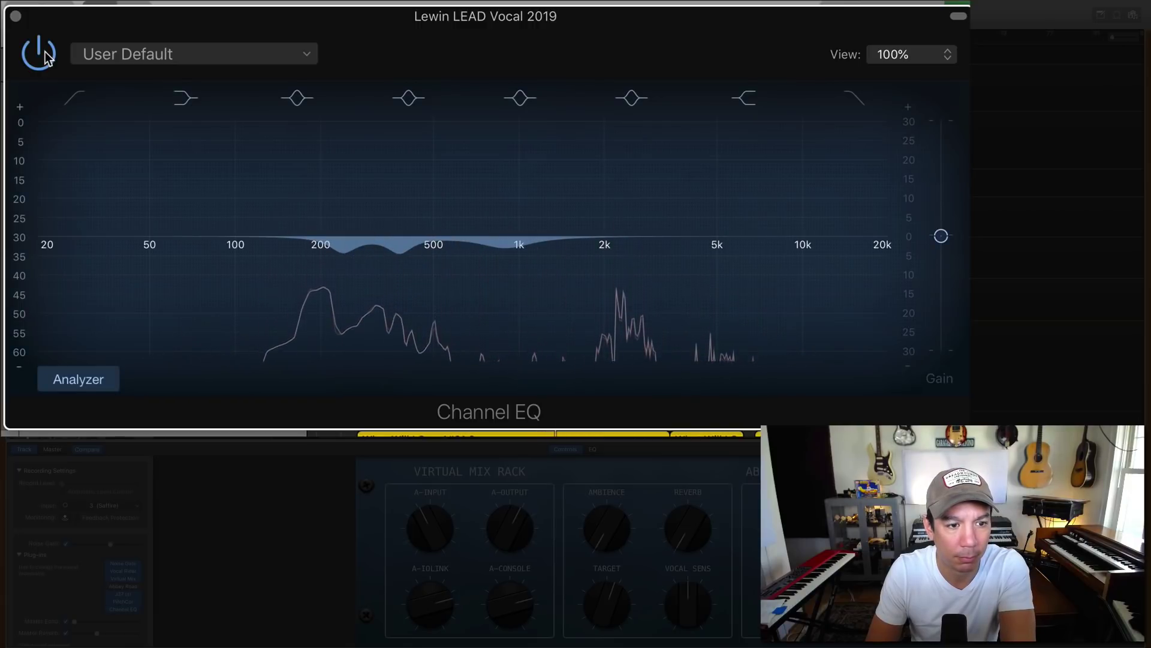
left_click(45, 53)
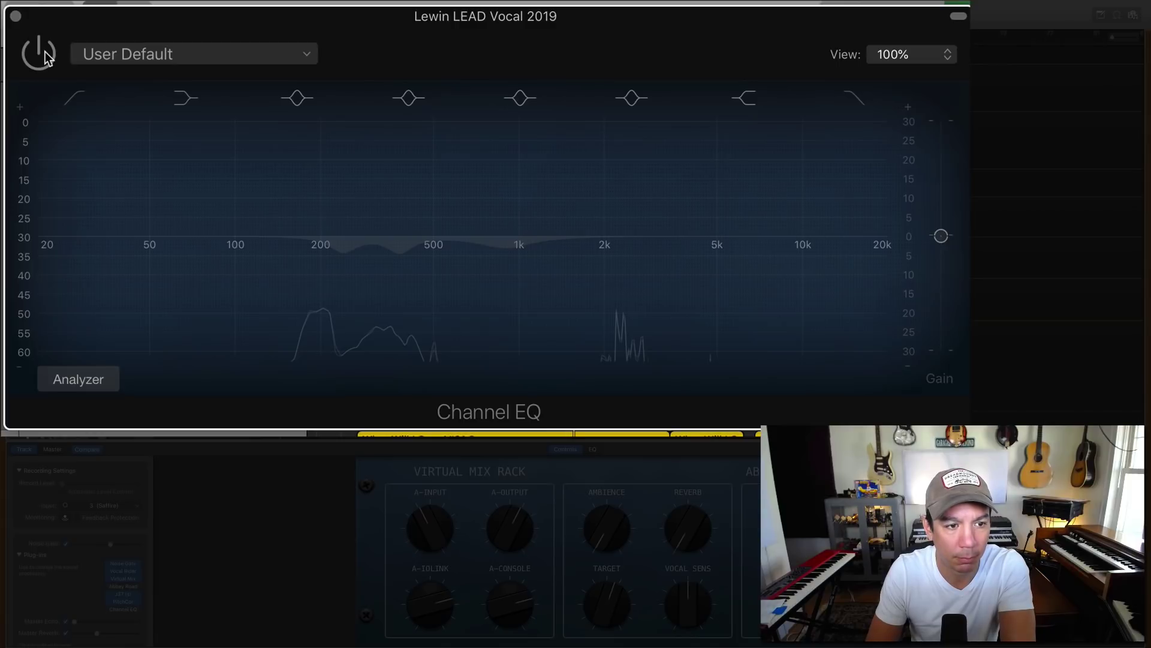
left_click(45, 53)
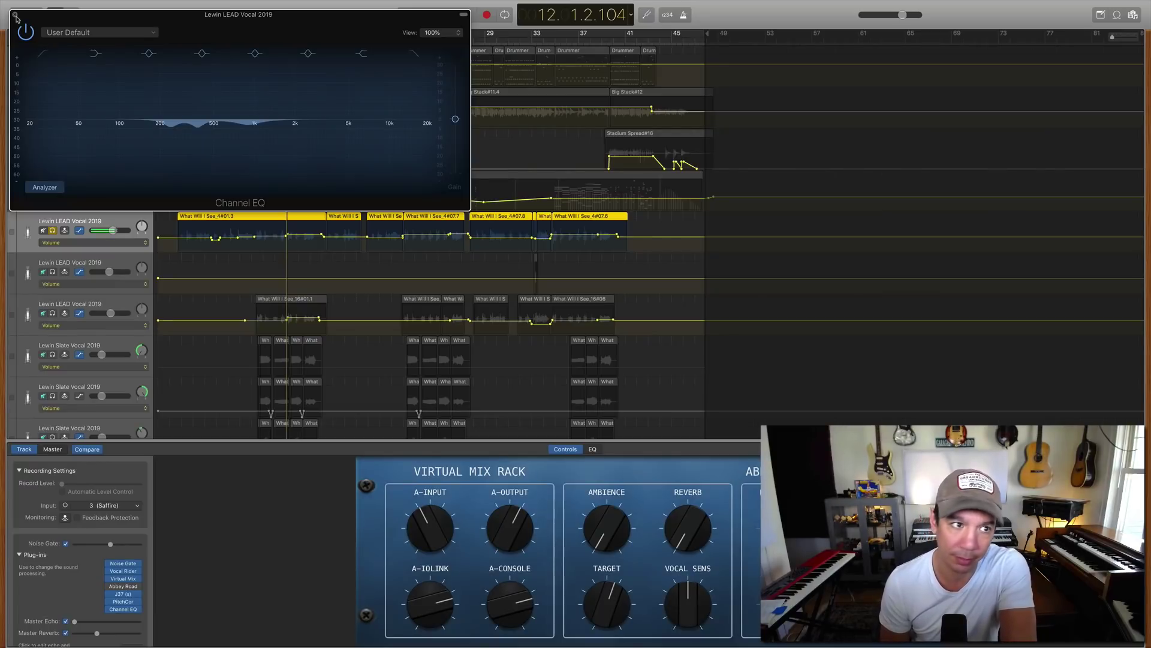
left_click(16, 15)
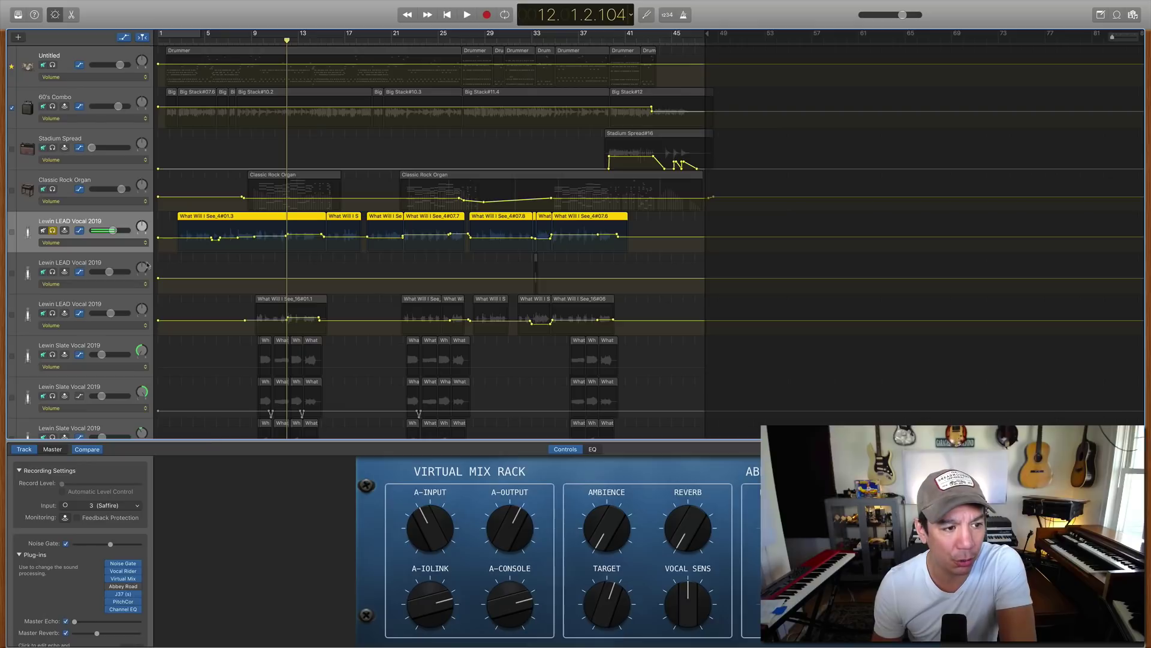
Unsolo the lead vocal, select the drum track, and switch the transport display to Beats & Project.
left_click(52, 232)
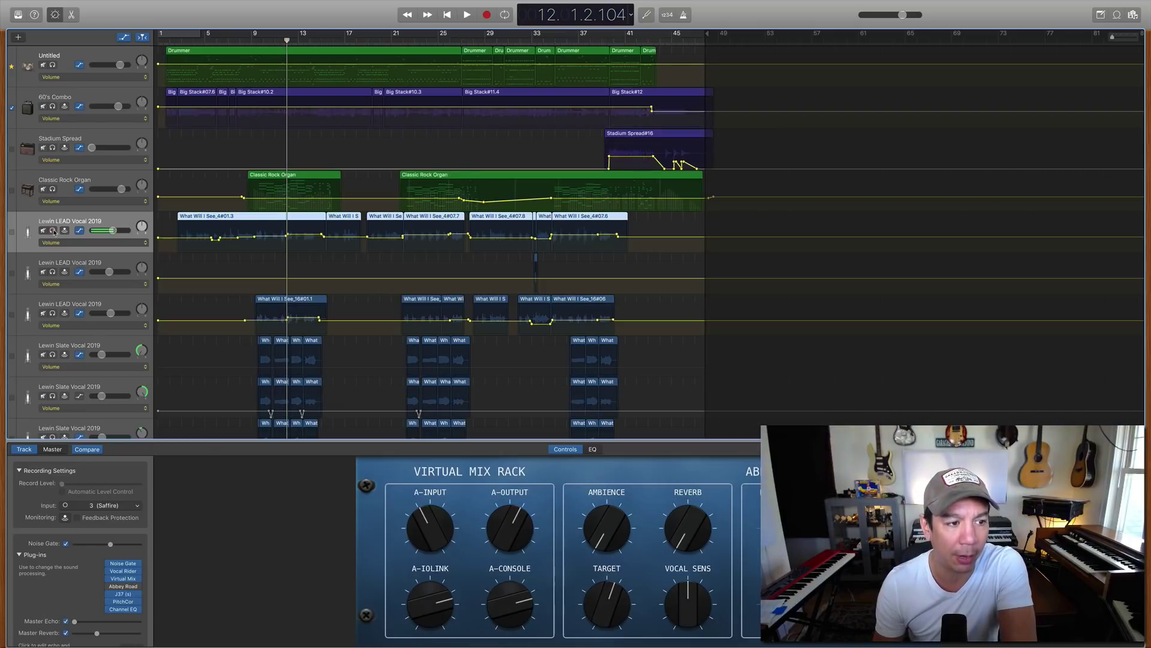
left_click(77, 57)
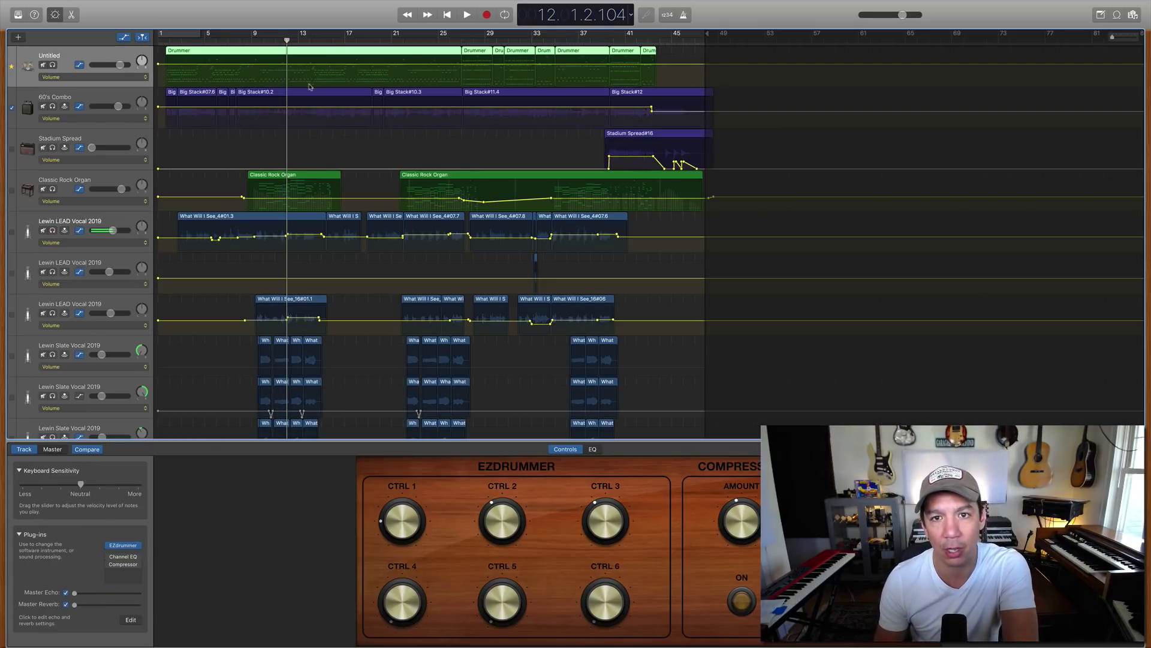
left_click(632, 17)
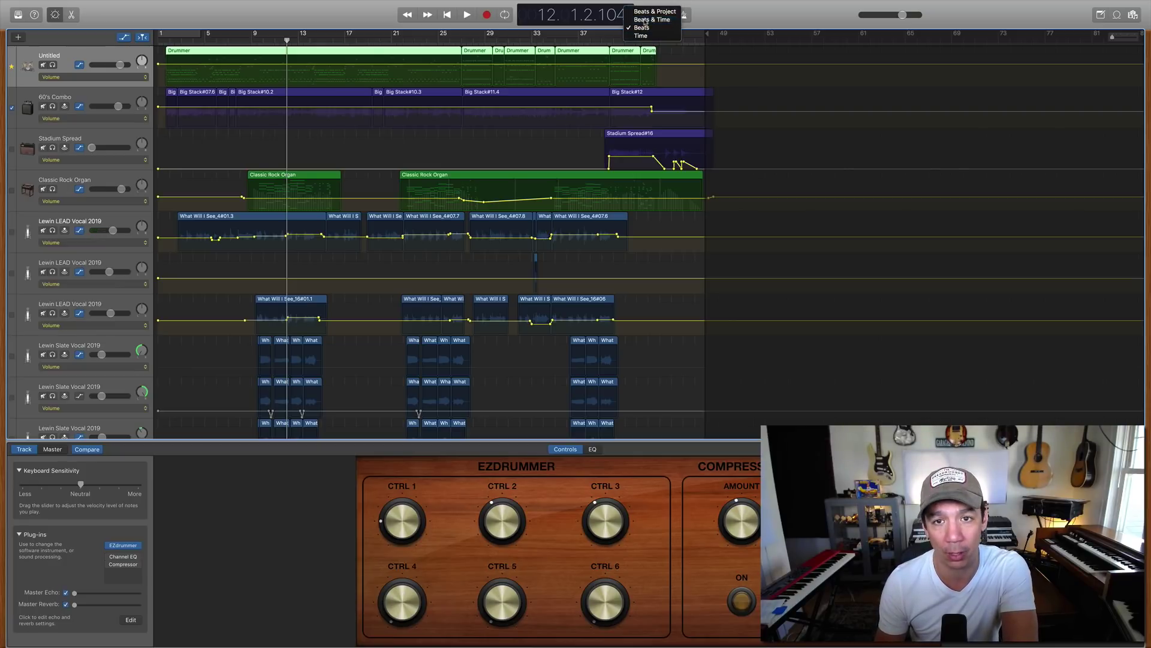
left_click(645, 21)
left_click(632, 16)
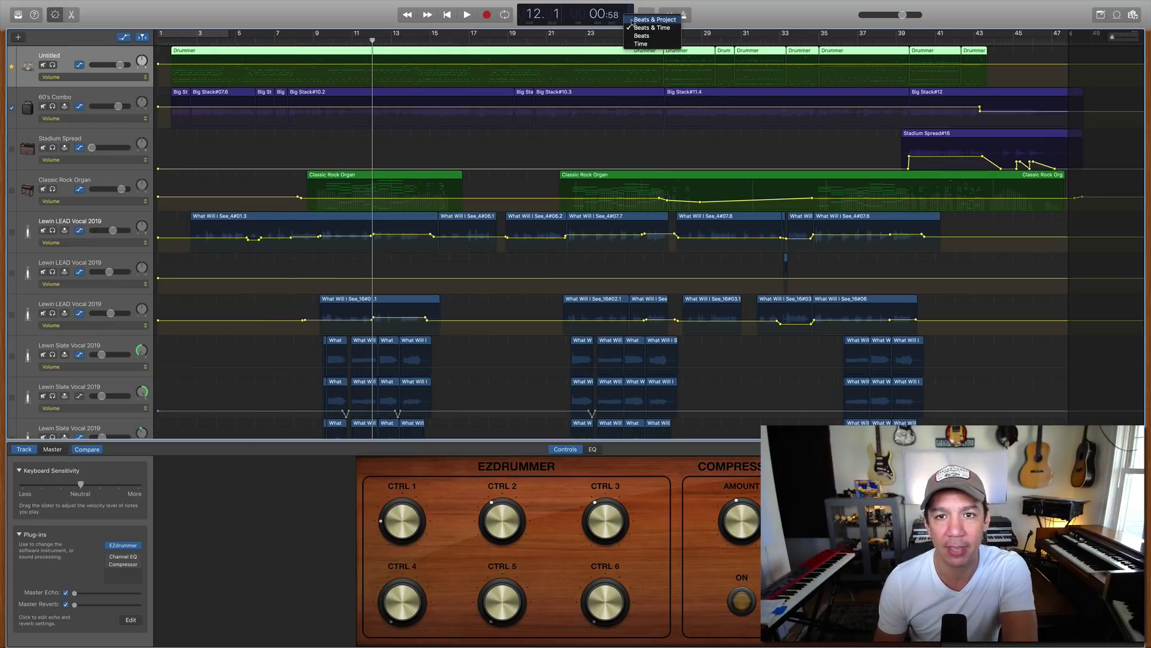
left_click(636, 21)
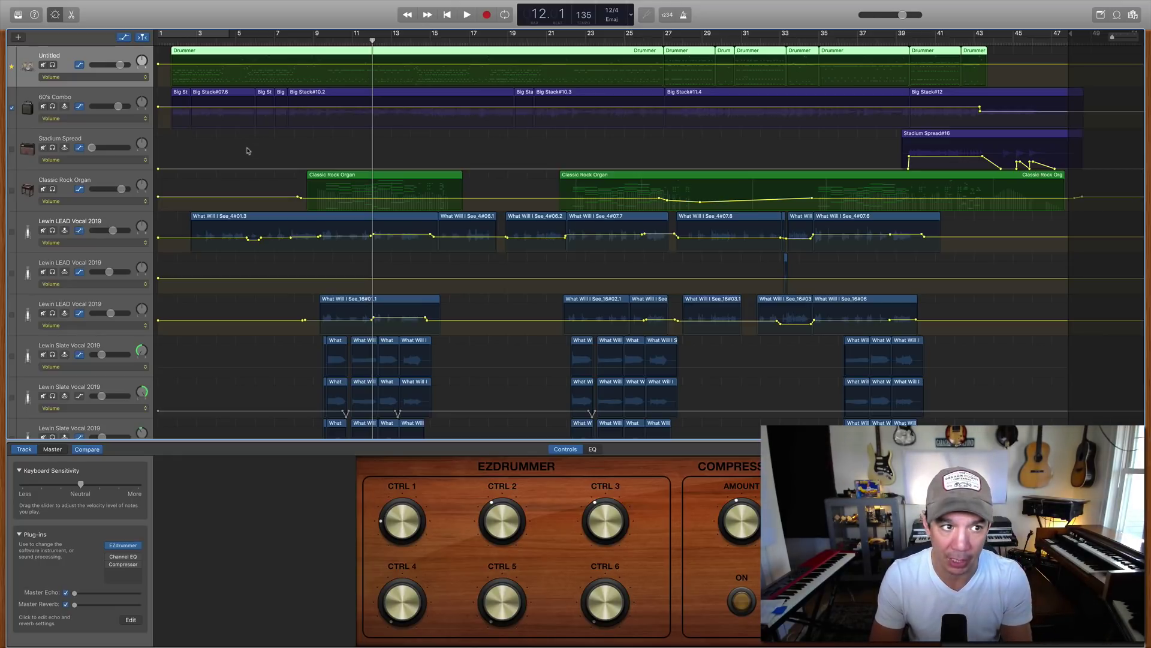
Solo the drum track and play it briefly from the start of its first region.
left_click(177, 41)
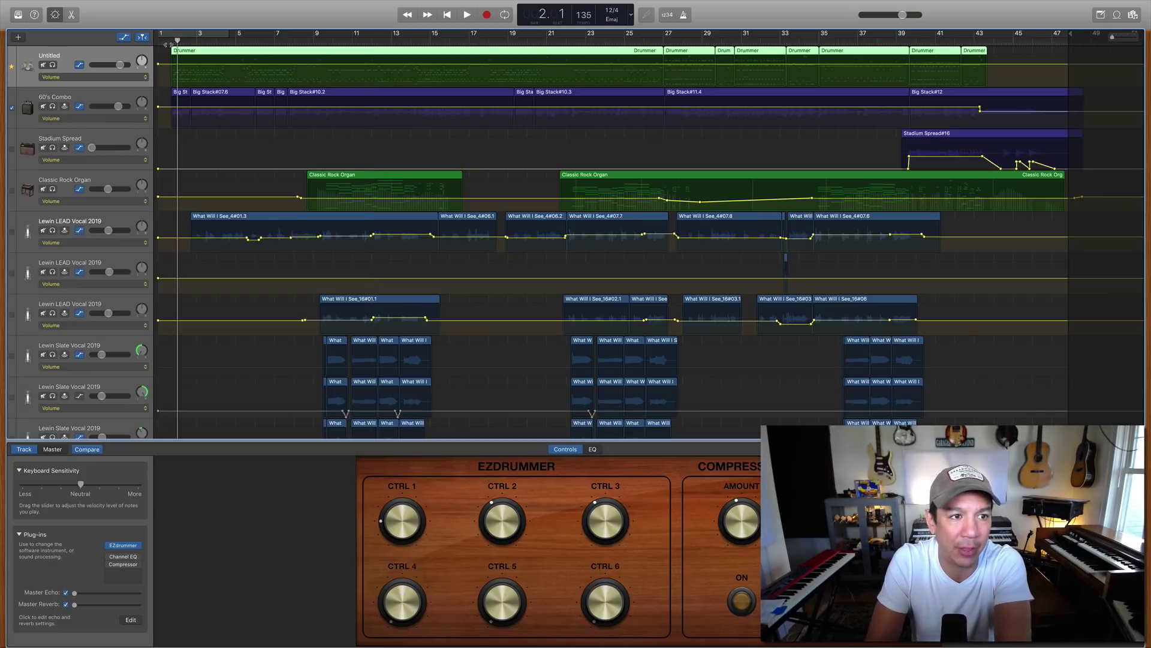
left_click(52, 65)
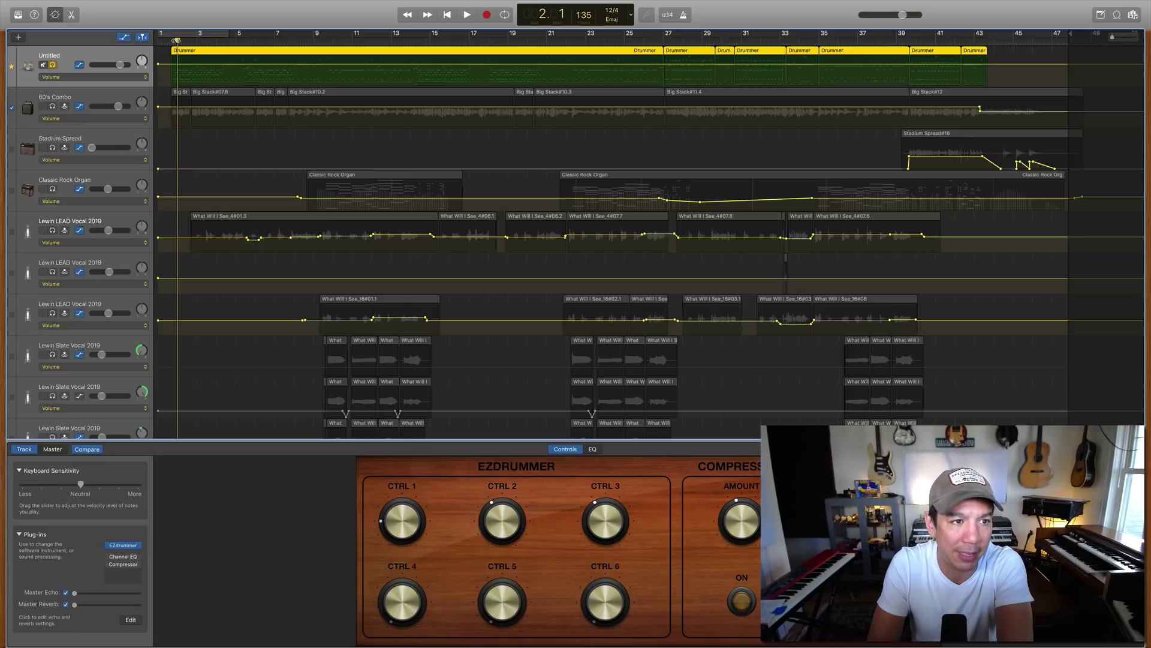
left_click(172, 41)
left_click_drag(172, 40, 171, 41)
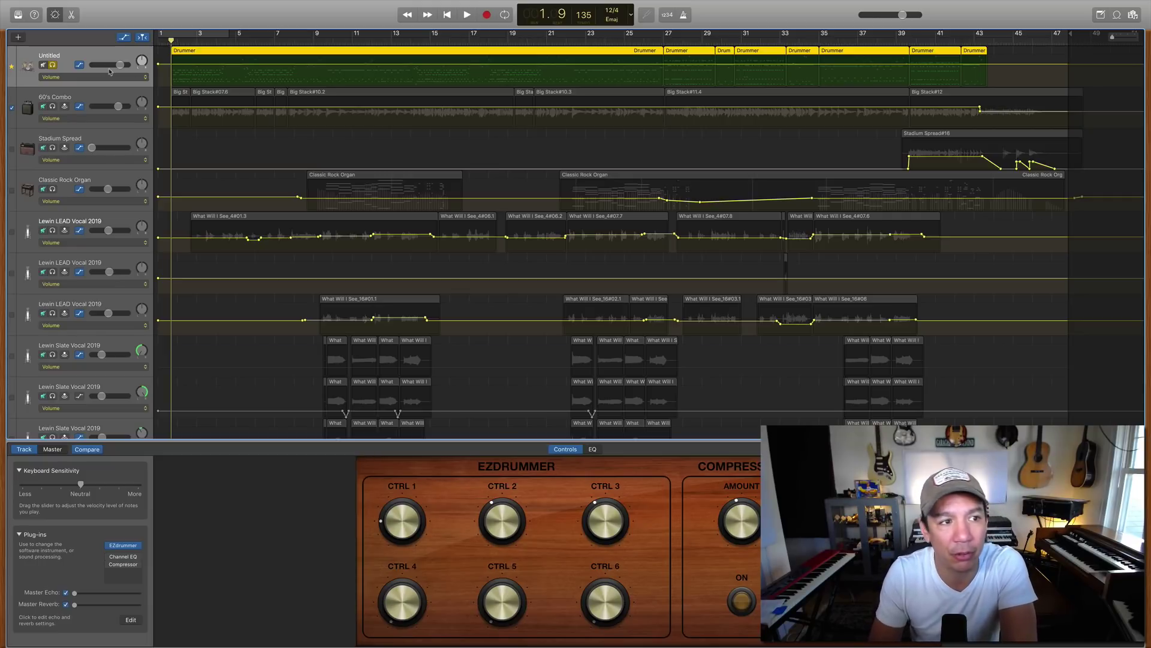
key("space")
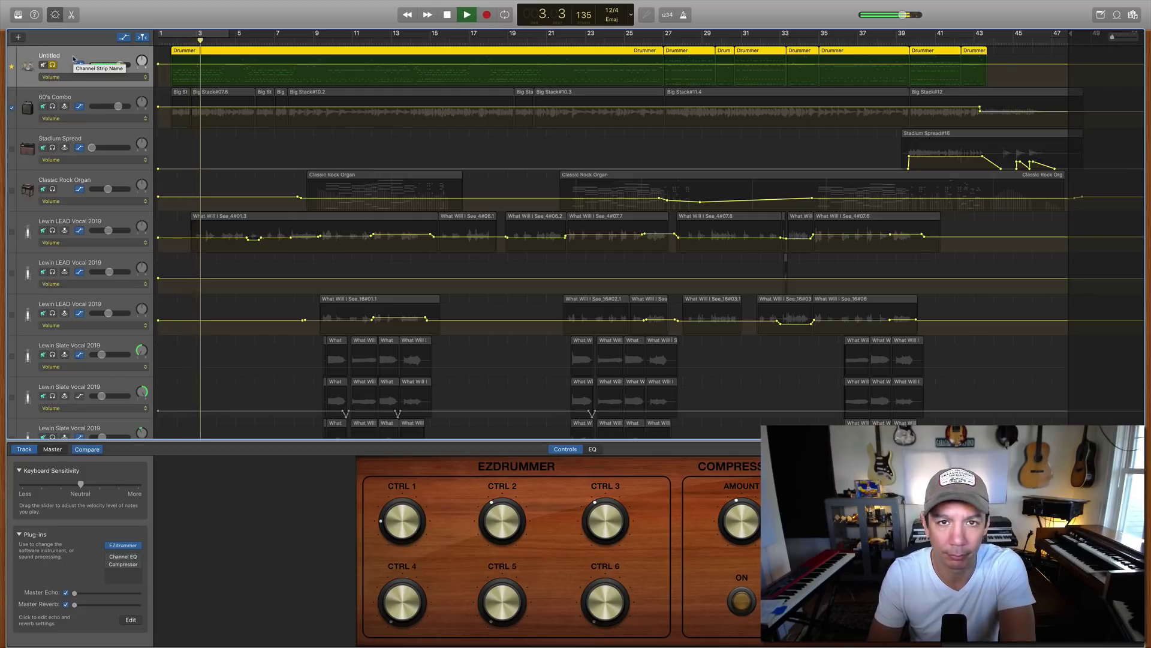
key("space")
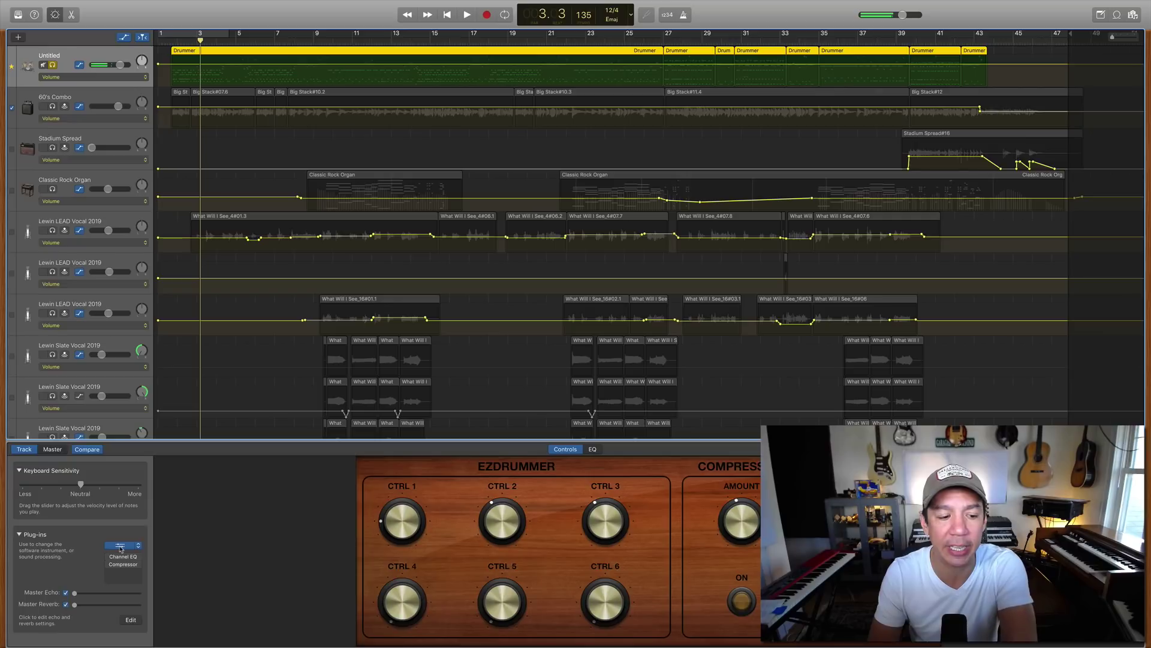
Open the drum track's EZdrummer instrument, examine its drum kit and mixer views, and close it.
left_click(120, 546)
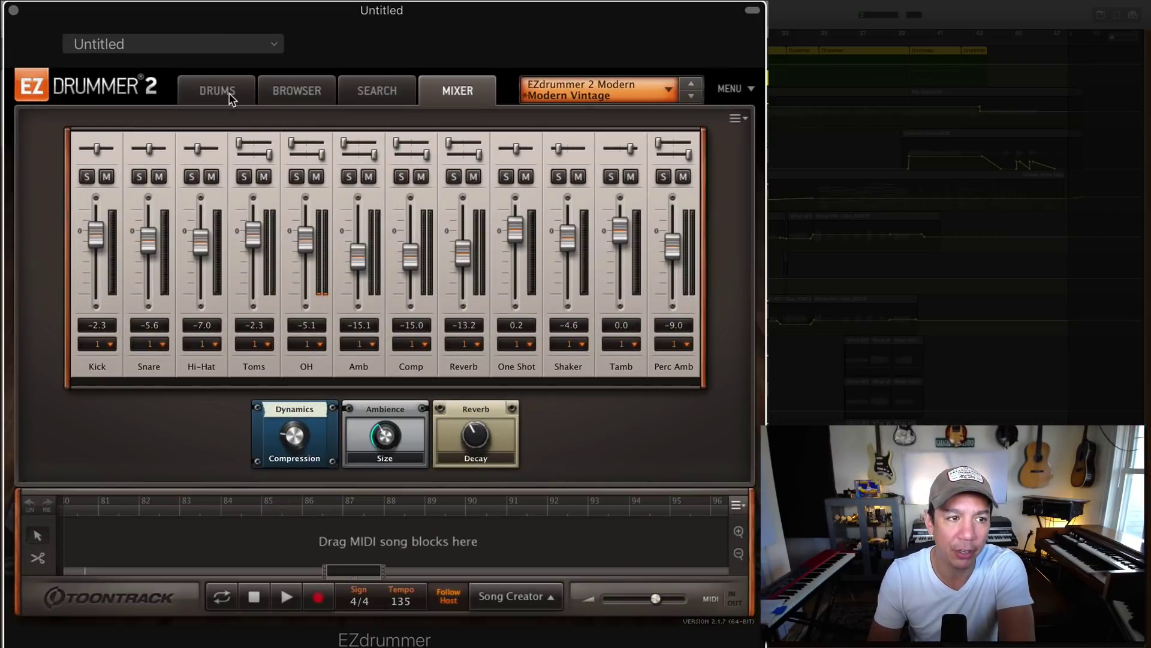
left_click(231, 97)
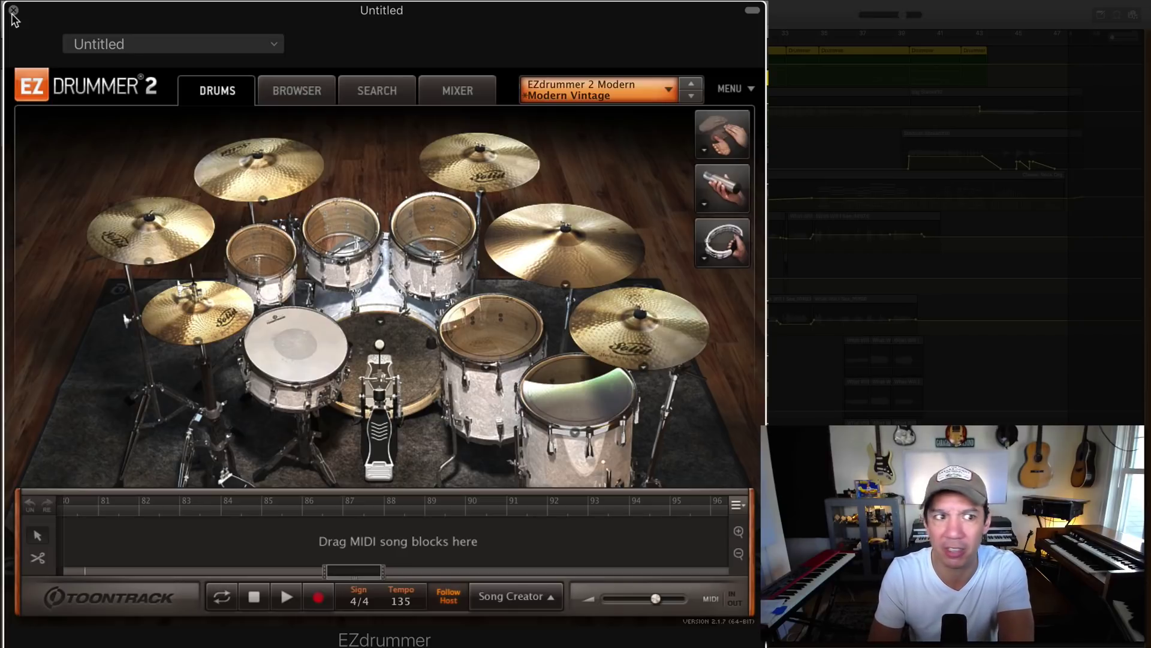
left_click(464, 98)
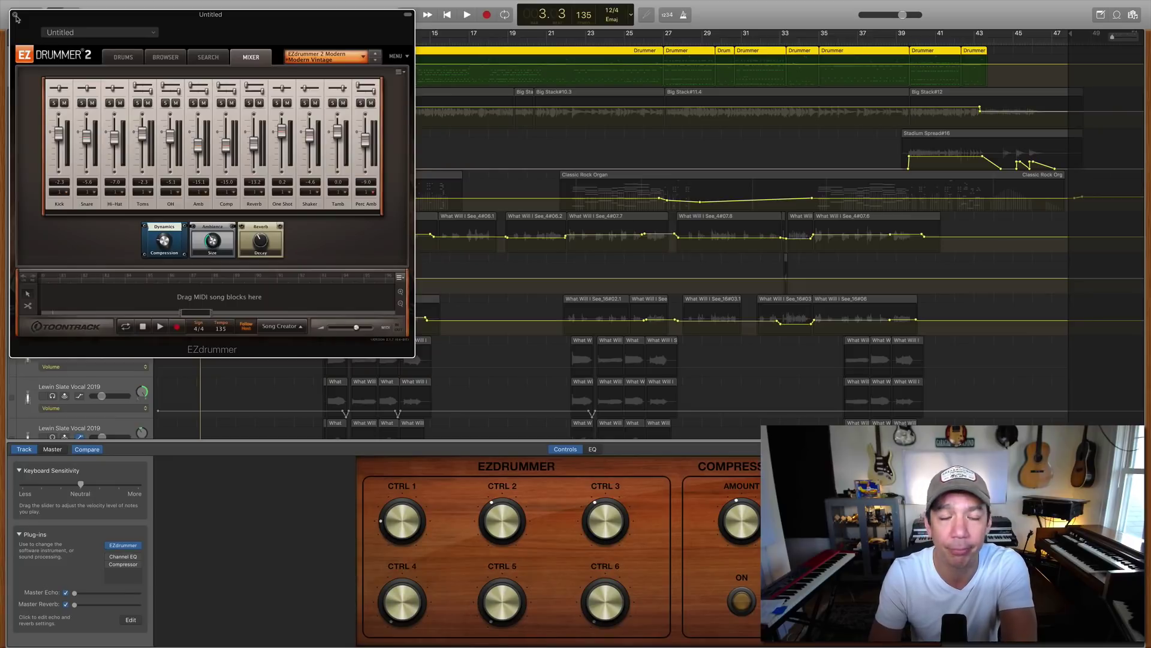
left_click(16, 18)
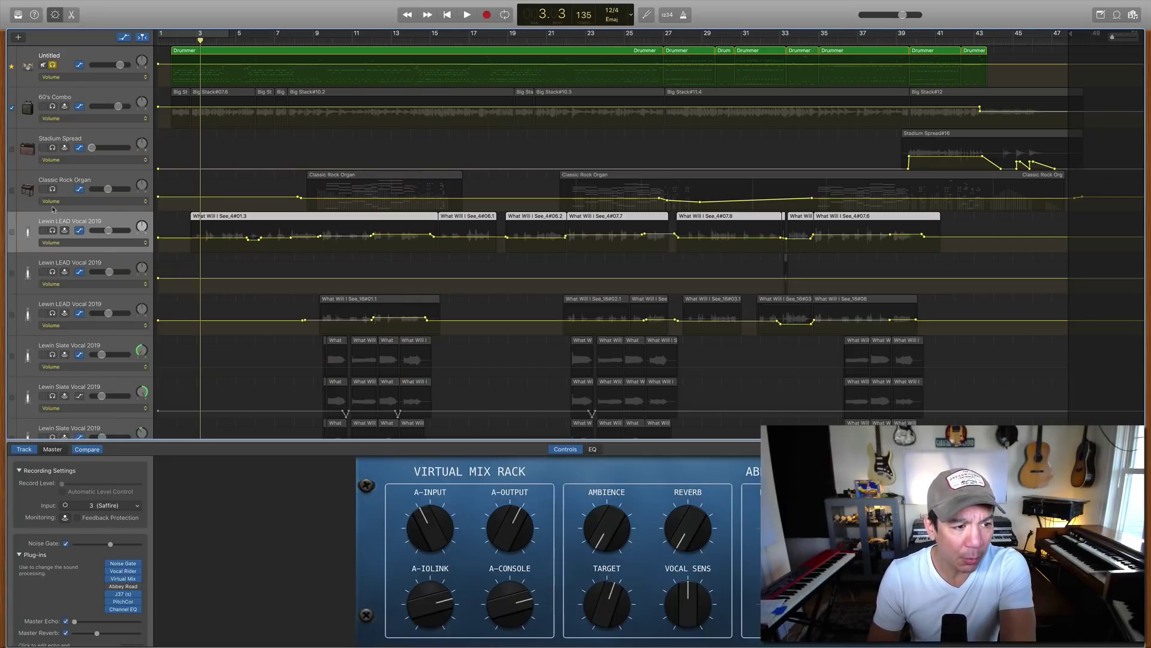
Unsolo the drum track and solo the seven Slate background vocal tracks.
key("super+a")
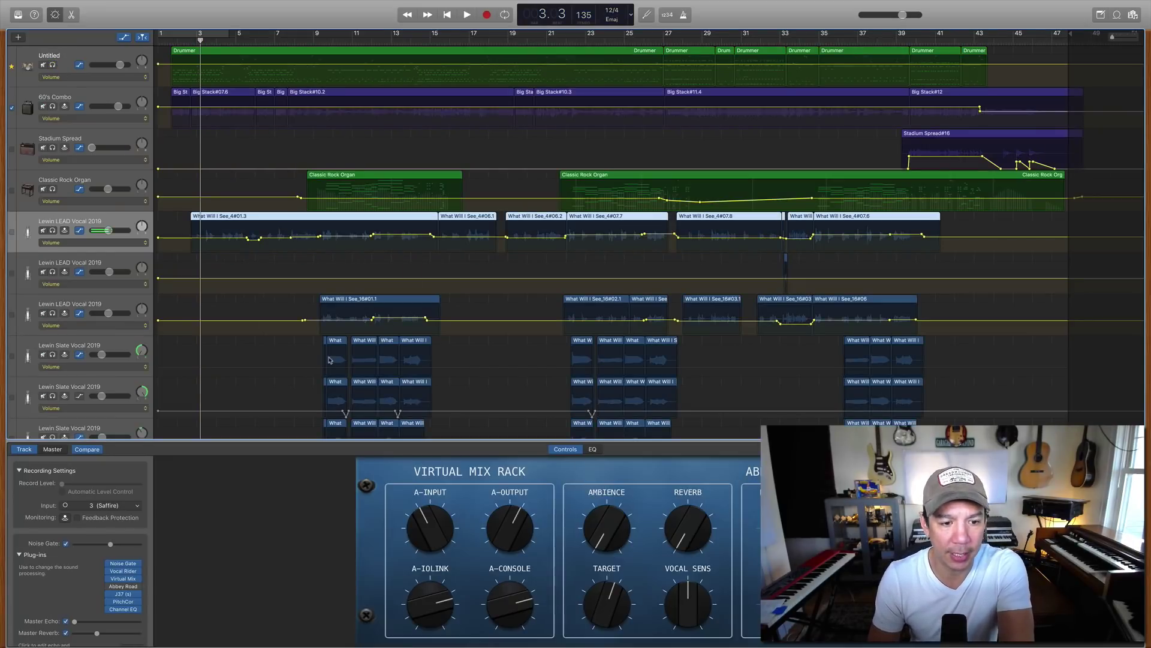
scroll(329, 359, "down", 3)
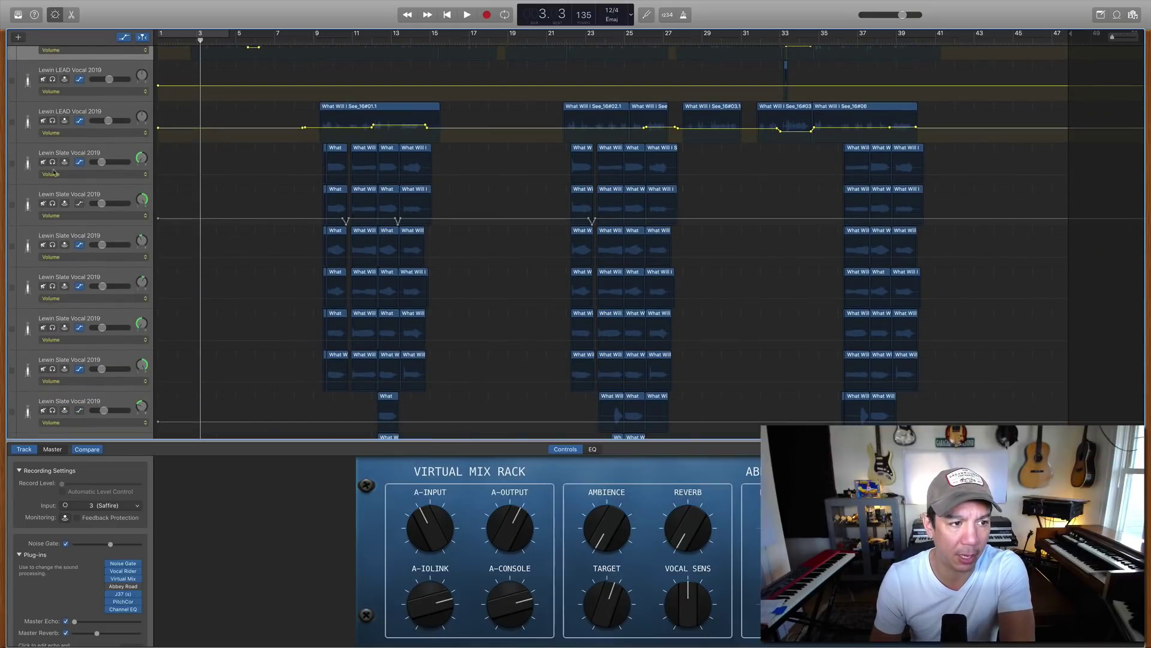
left_click_drag(53, 163, 52, 408)
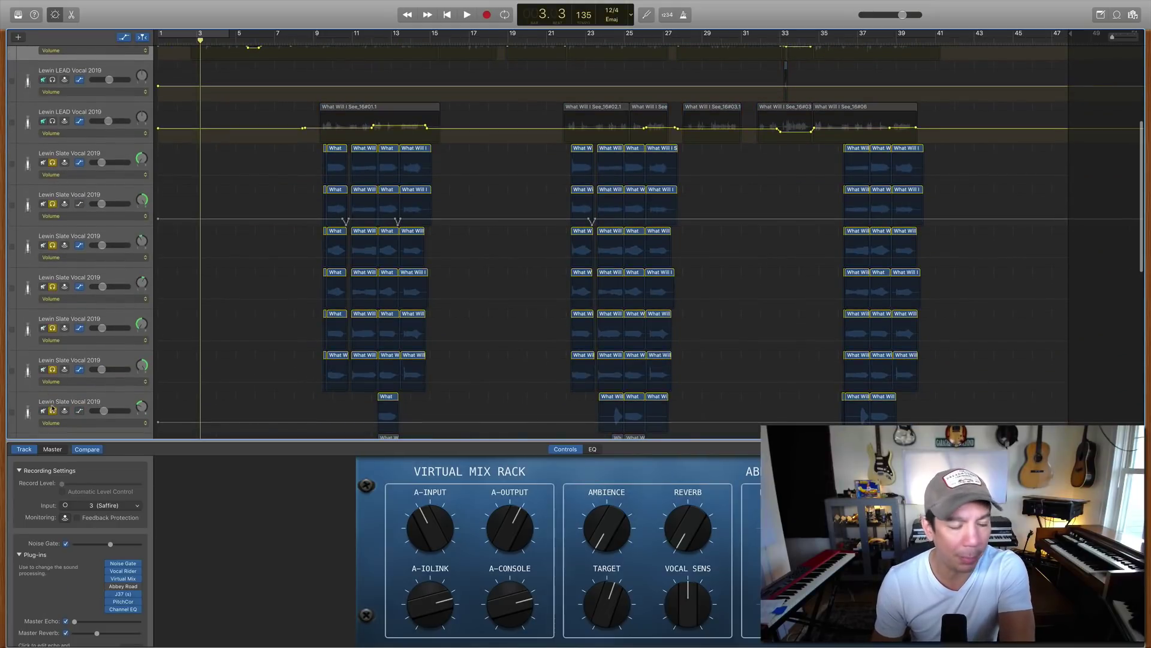
Select the uppermost Slate vocal track to view its plug-in settings and play the soloed vocals from bar 9.
left_click(323, 41)
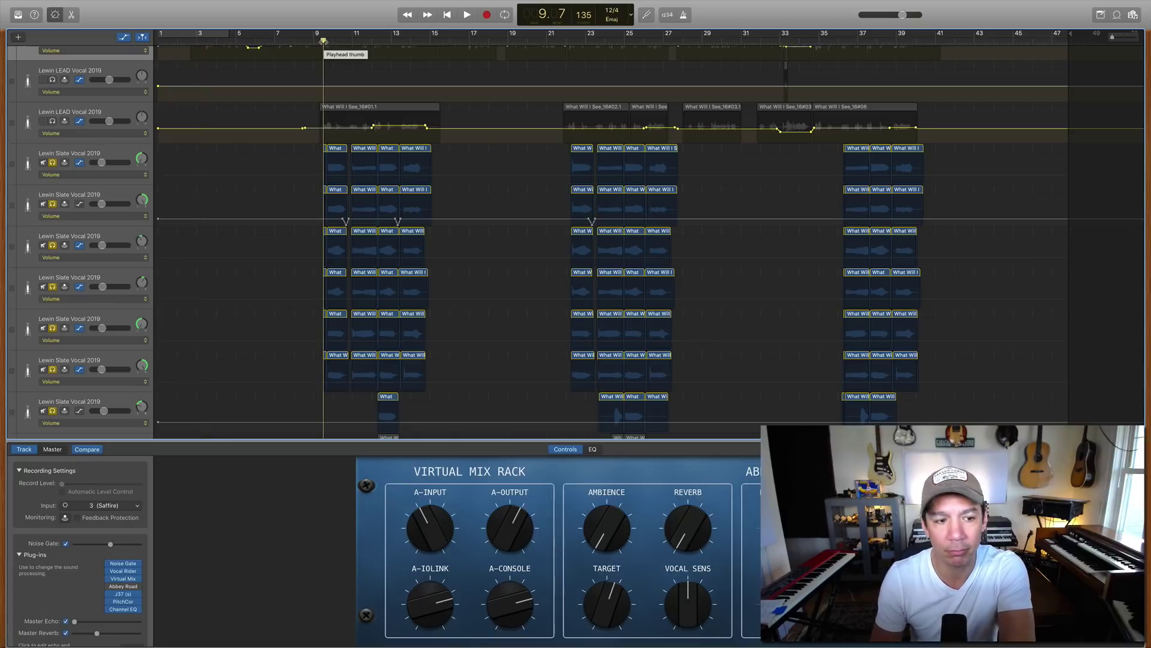
left_click(99, 154)
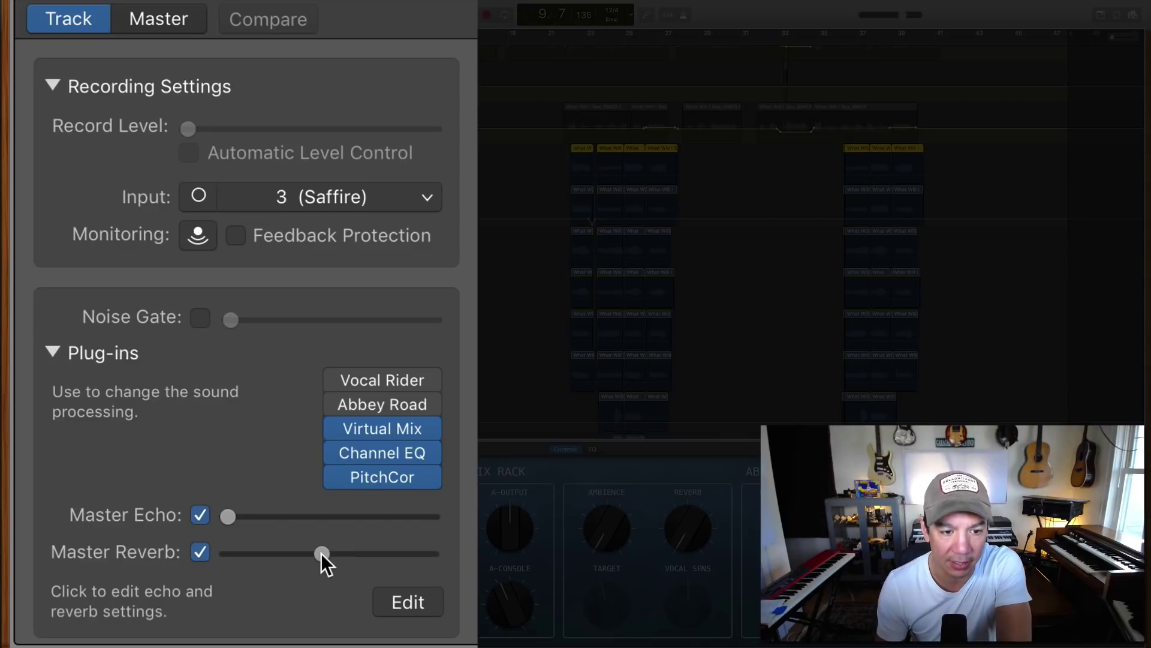
key("space")
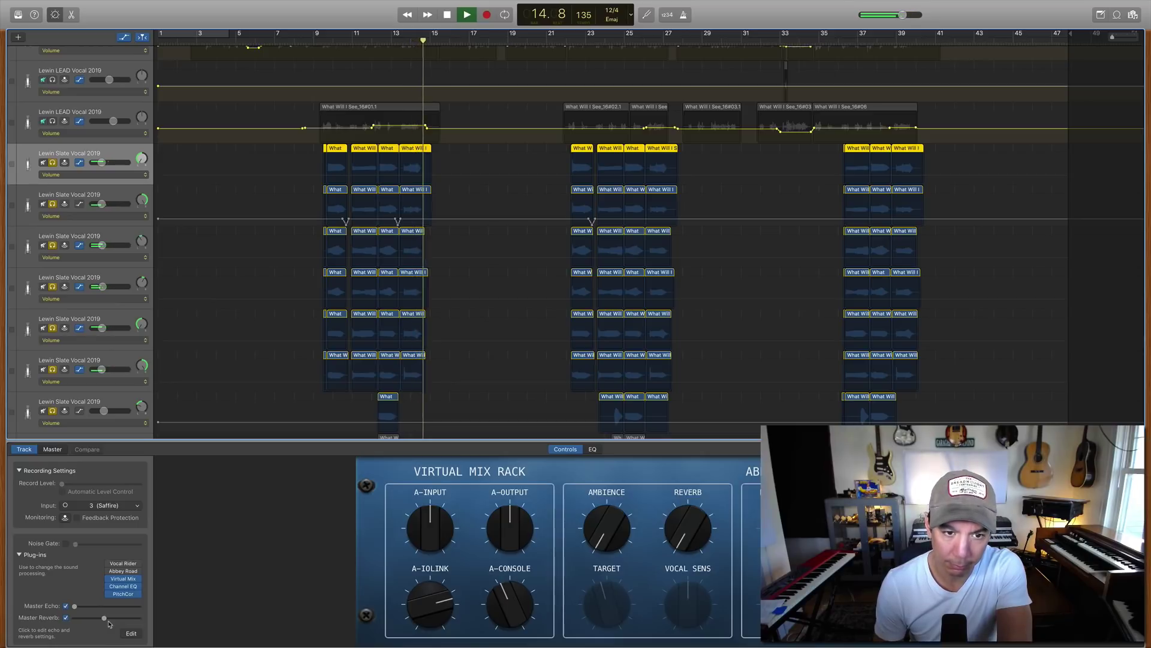
Stop playback, return the playhead to bar 9, and also solo the lowest Slate vocal track with its first region selected.
key("space")
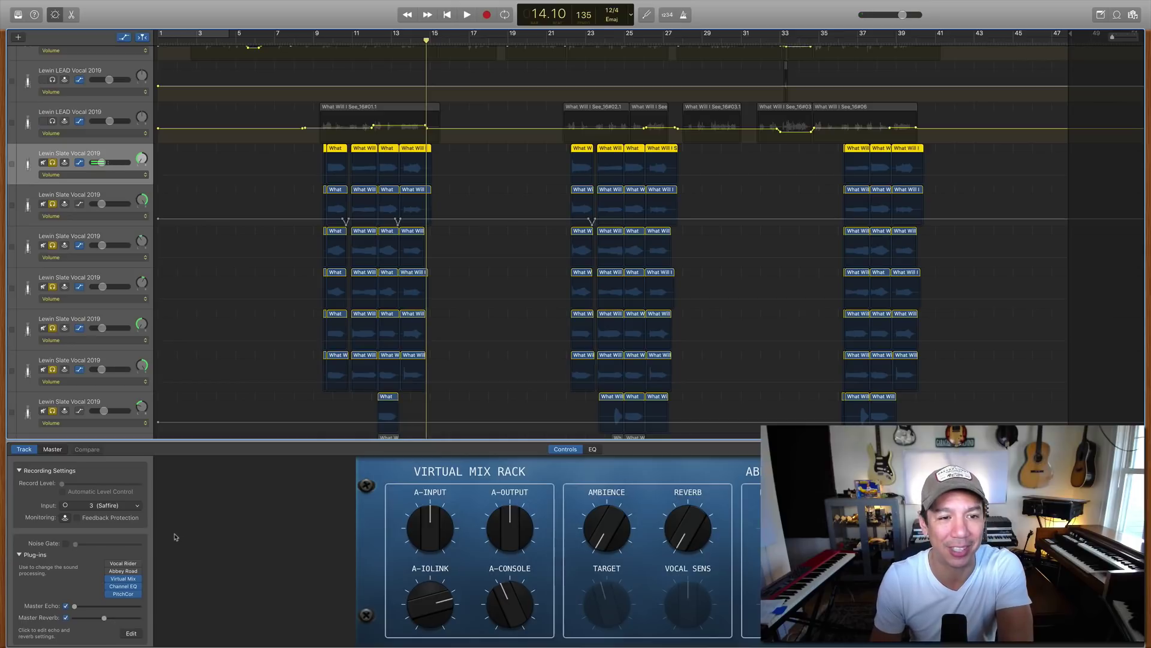
left_click(322, 41)
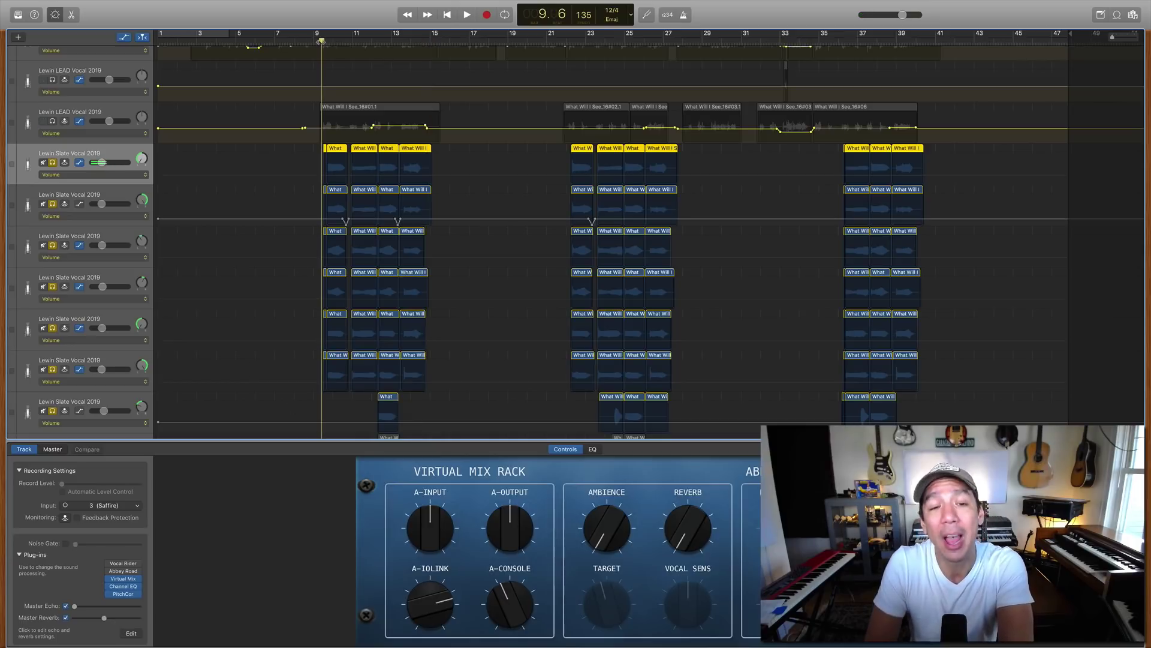
scroll(405, 273, "down", 5)
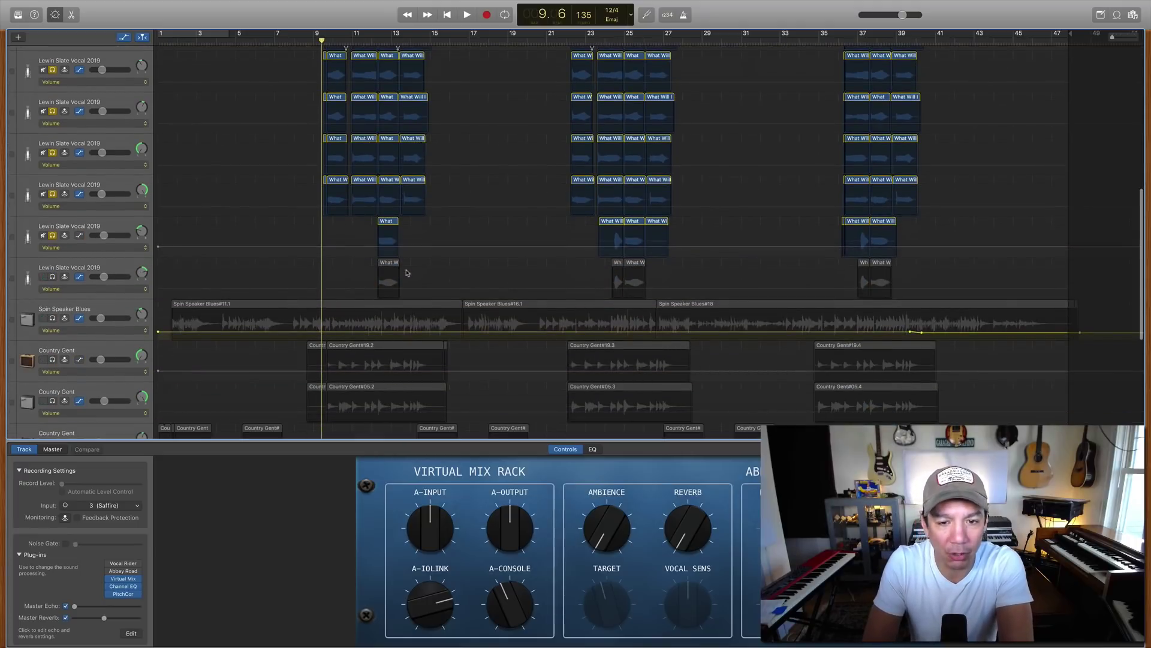
left_click(53, 277)
left_click_drag(366, 220, 402, 276)
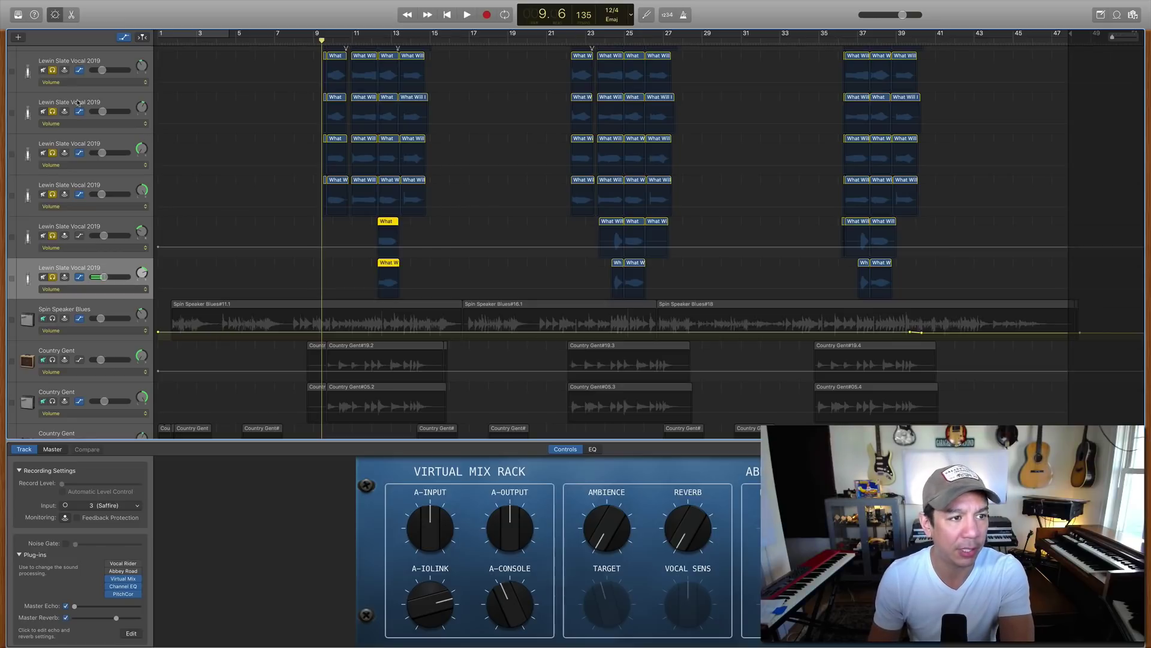
Hide the track automation and unsolo all eight Slate background vocal tracks.
scroll(77, 103, "up", 3)
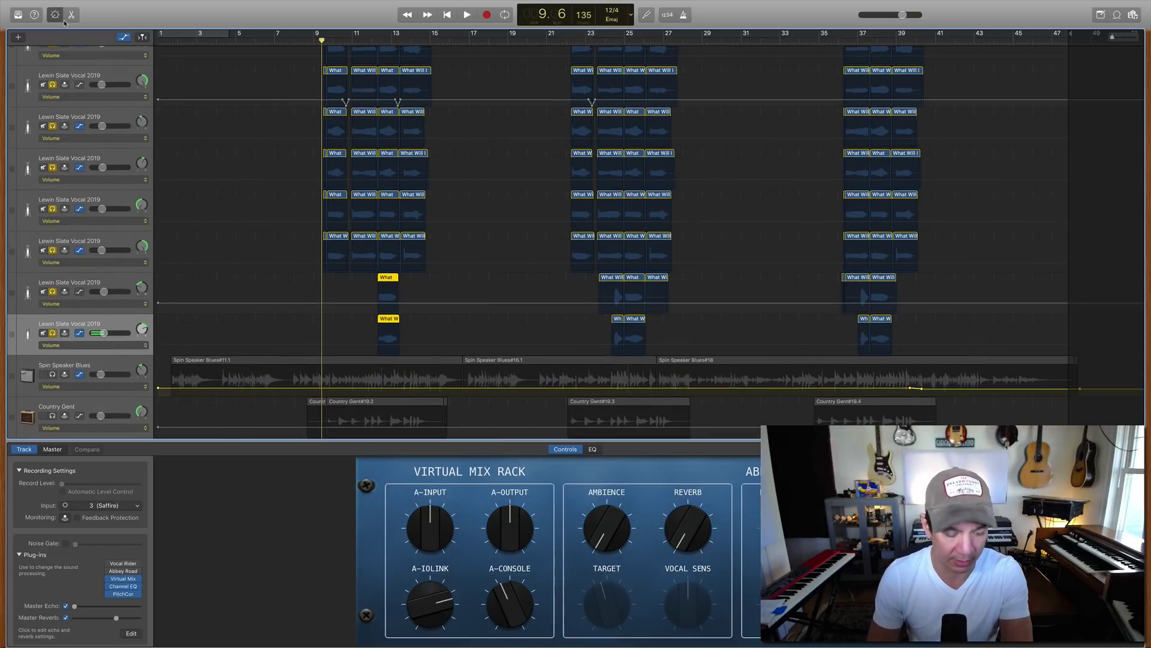
key("a")
left_click_drag(55, 145, 56, 313)
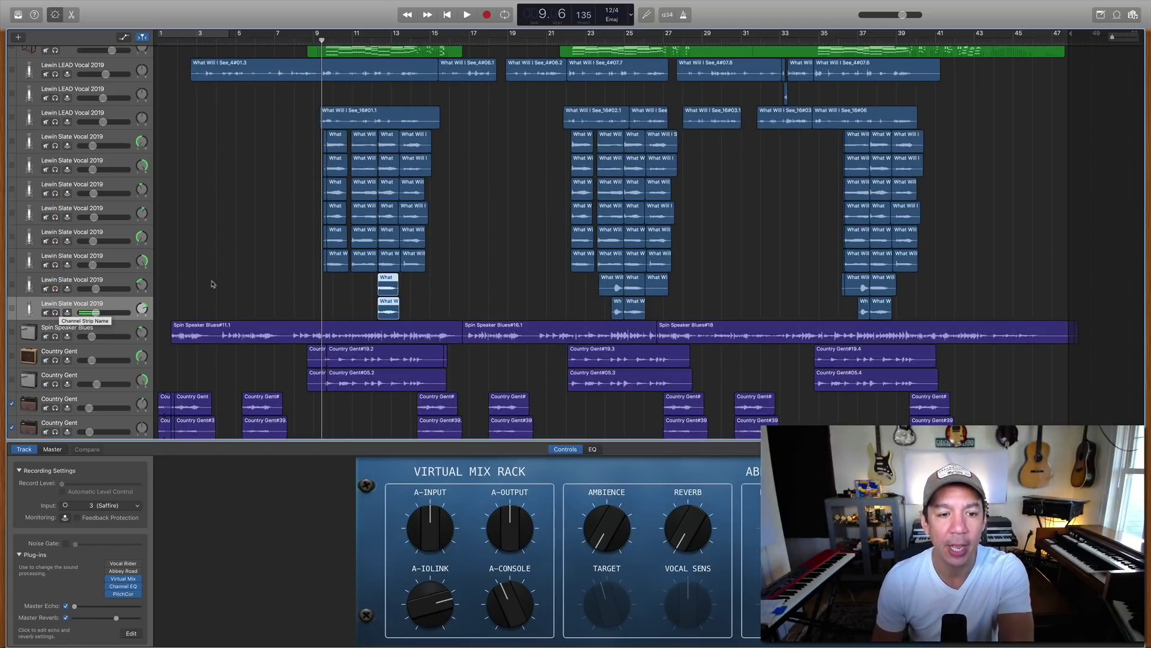
Play the full mix from bar 9 to hear the background vocals in context, and stop in bar 14.
left_click(382, 308)
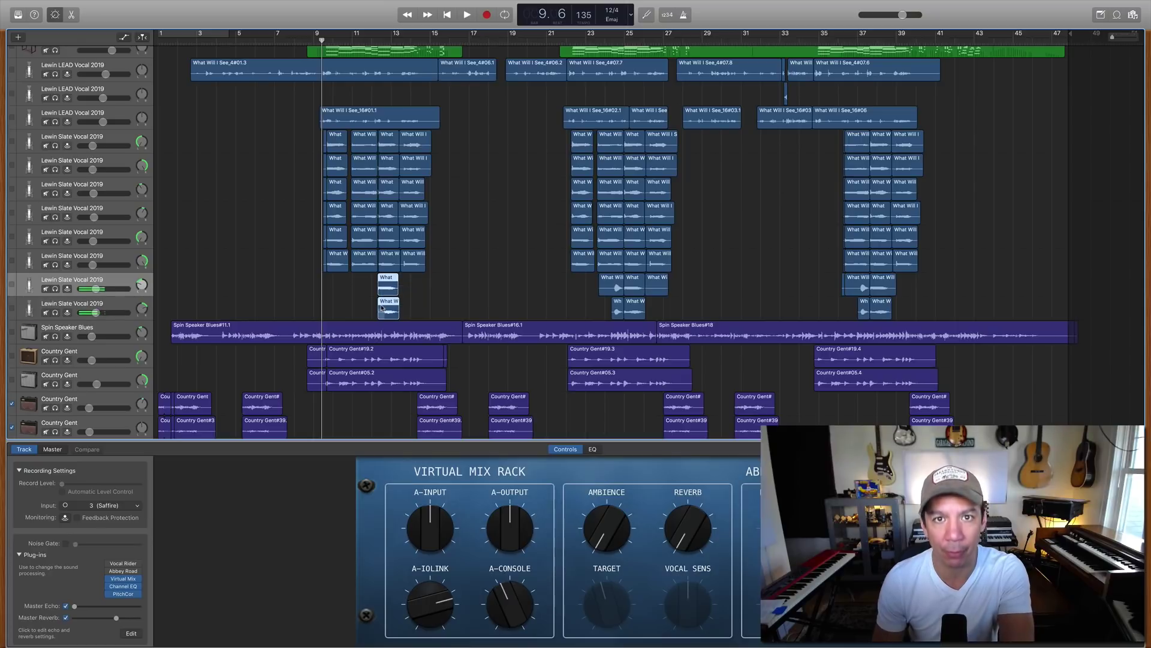
key("space")
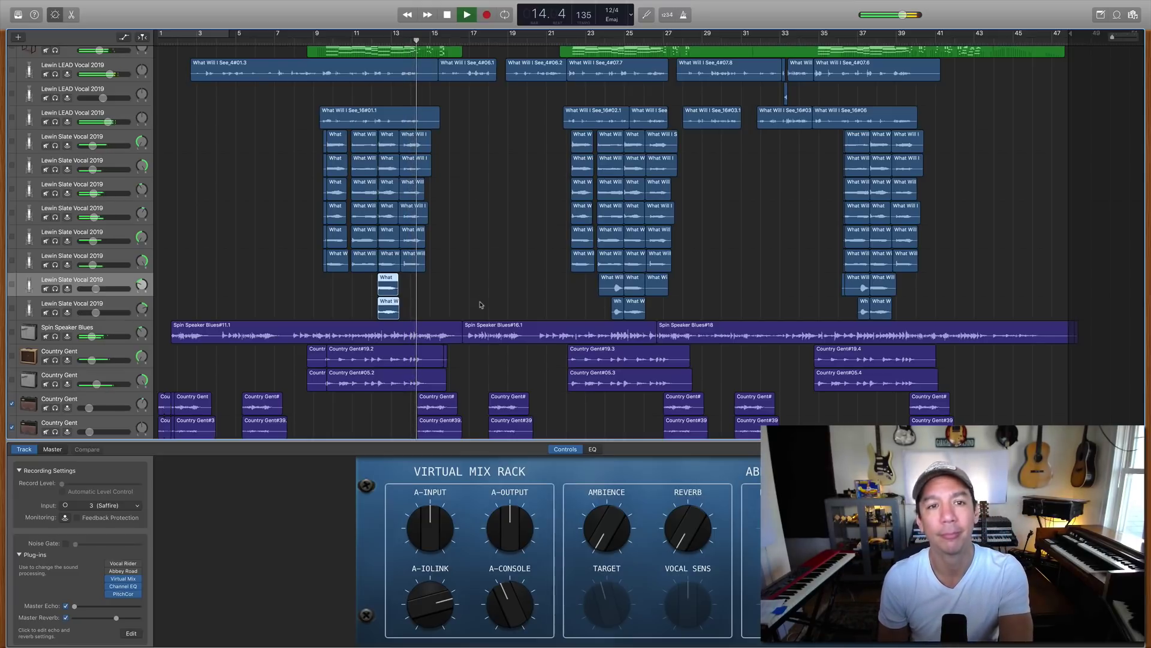
key("space")
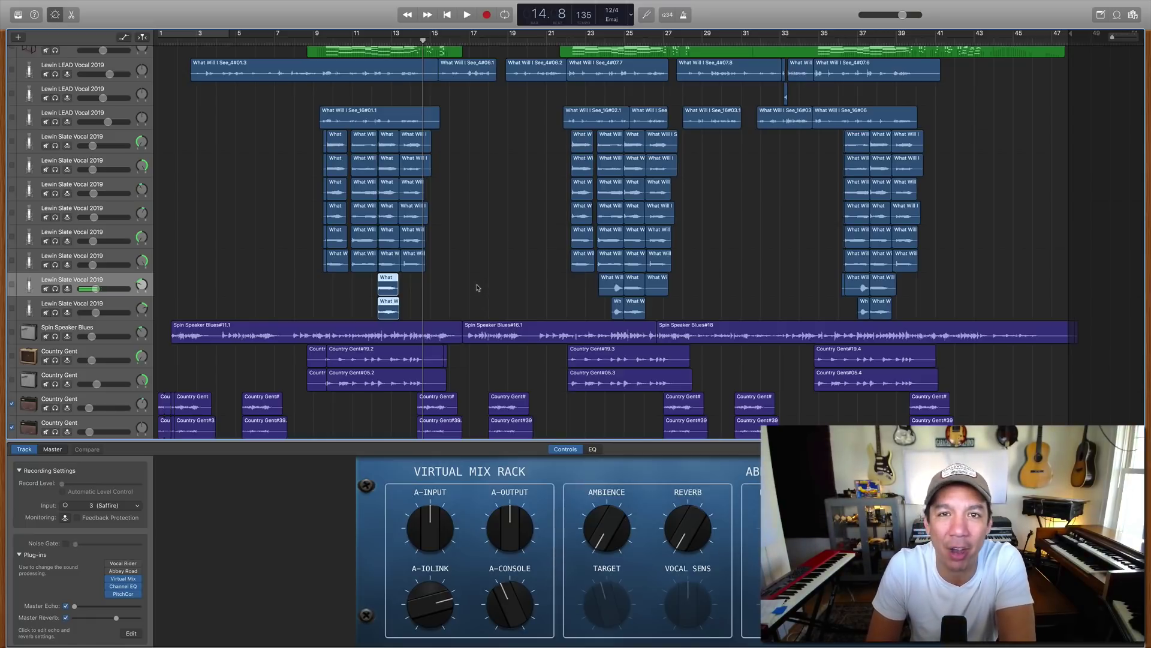
Open the Virtual Mix Rack on the uppermost Slate vocal track, examine its modules, and close it.
scroll(477, 287, "down", 2)
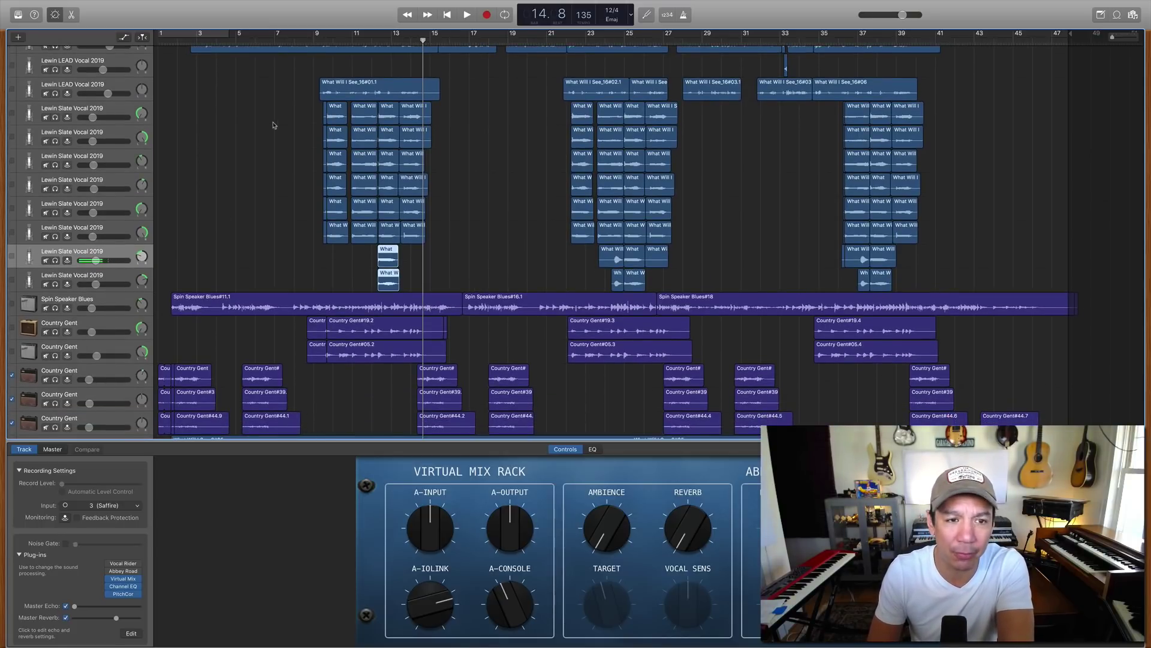
left_click(110, 114)
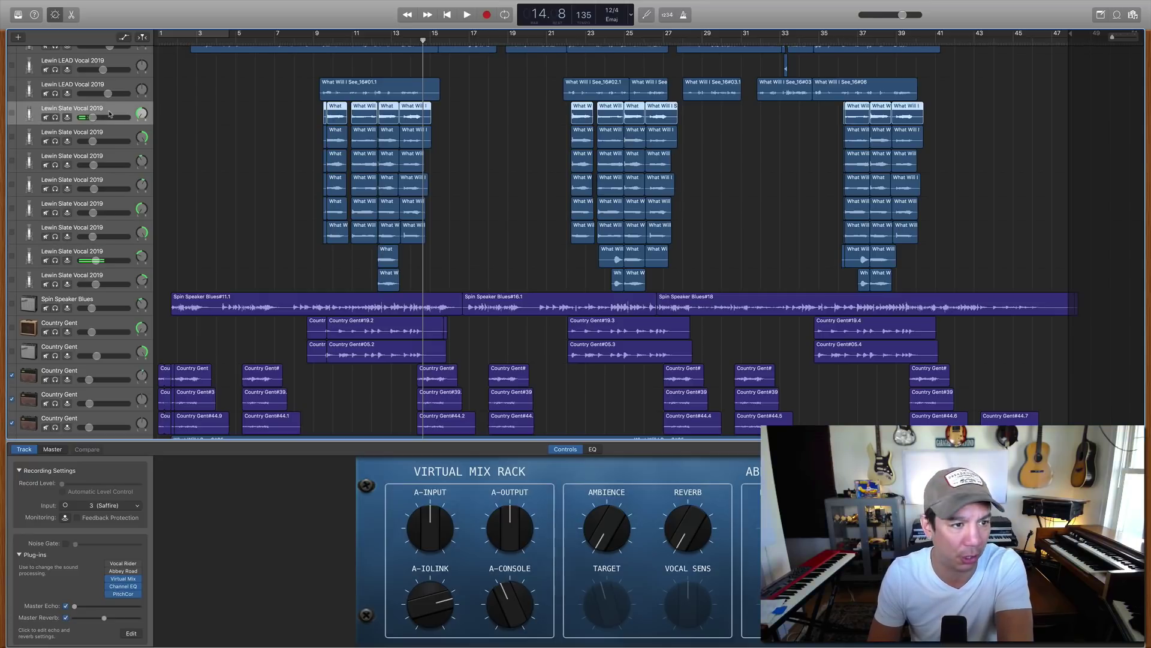
left_click(125, 581)
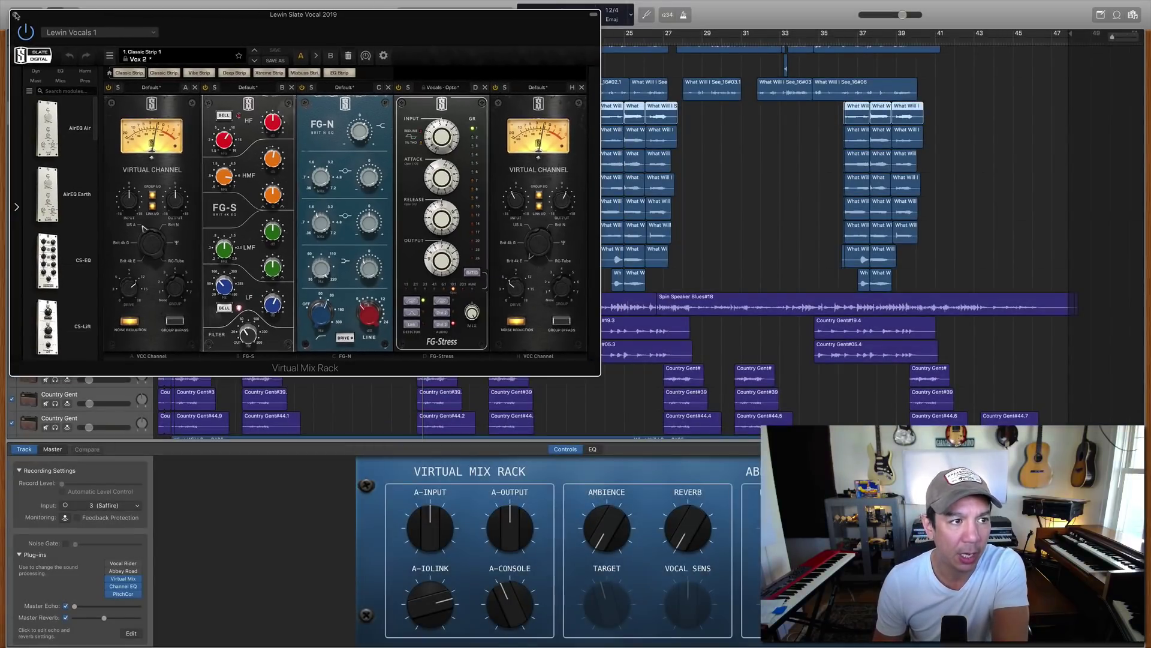
left_click(15, 14)
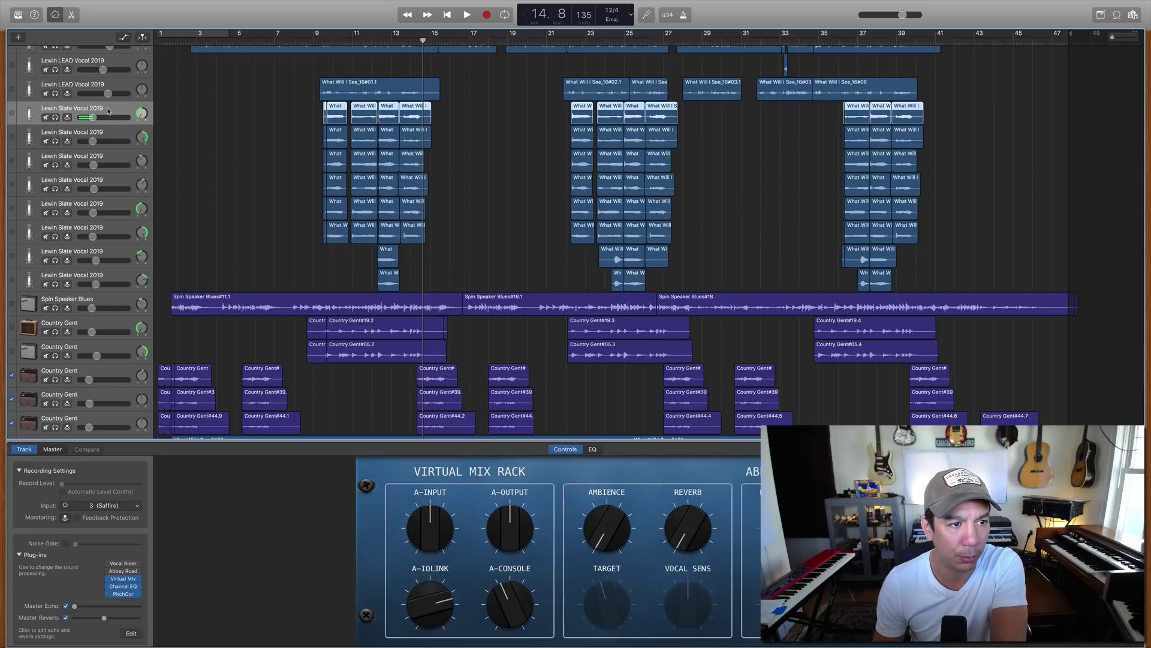
Reopen the uppermost Slate vocal's Virtual Mix Rack, switch off Link I/O on its last Virtual Channel module, and close the plug-in.
left_click(109, 139)
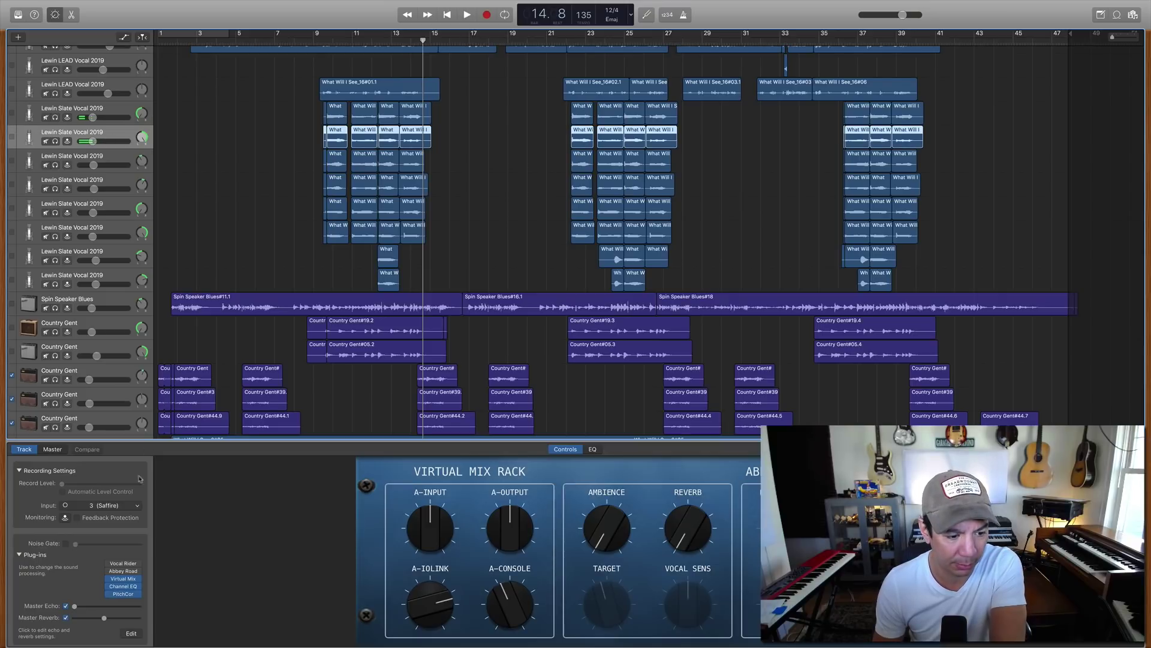
left_click(124, 579)
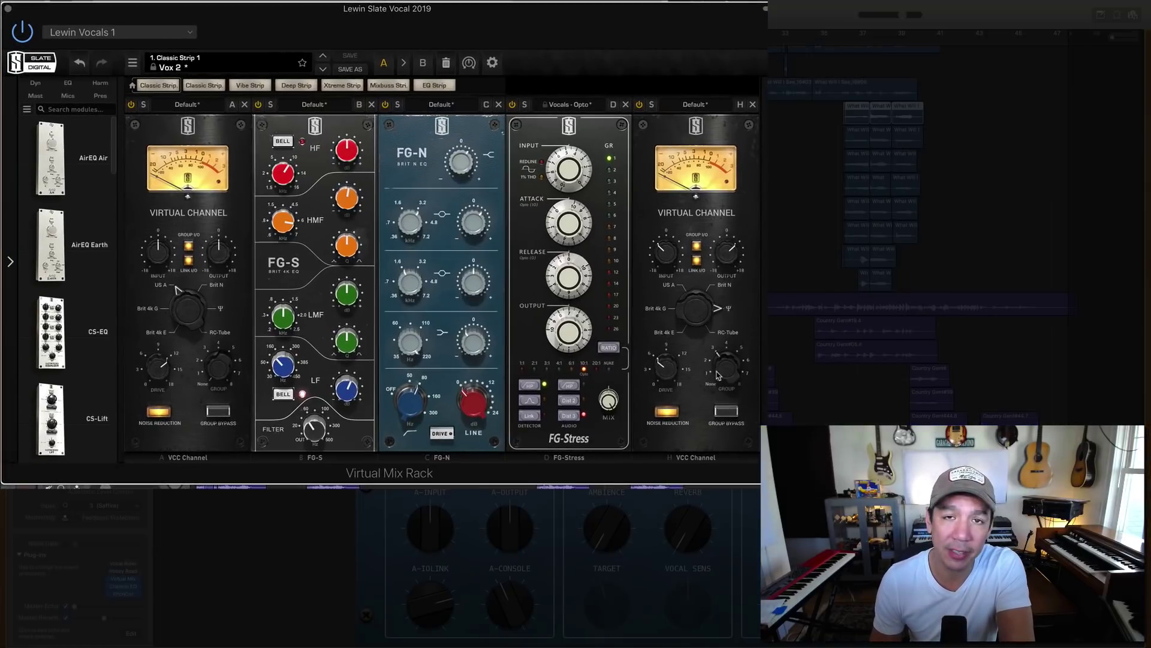
mouse_move(556, 293)
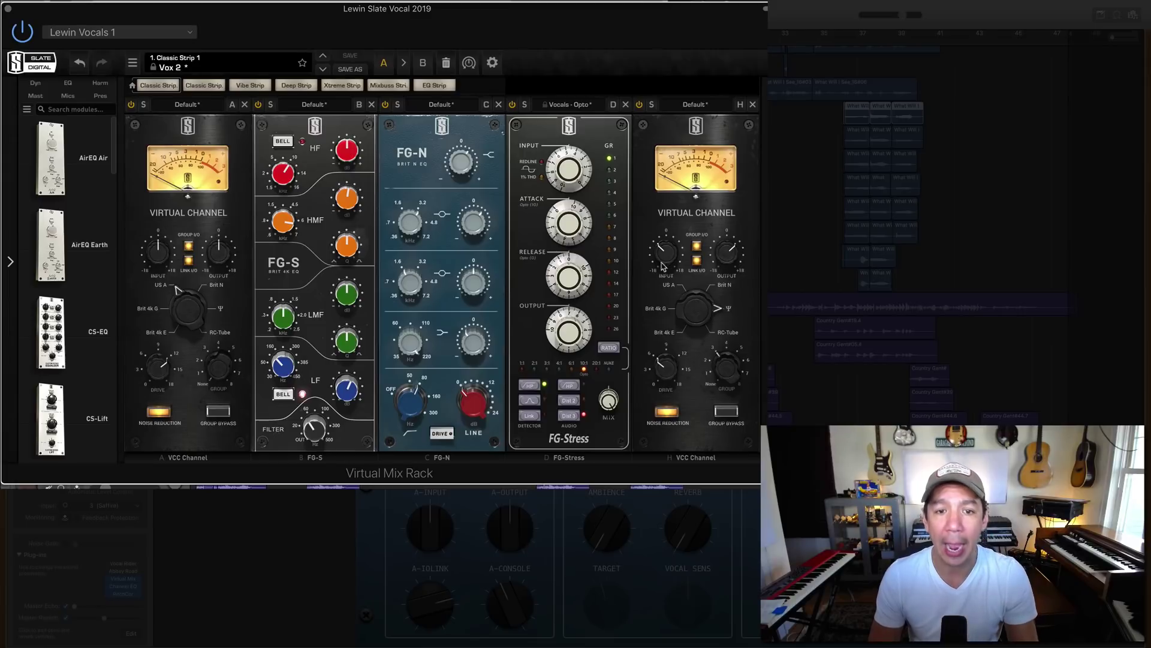
mouse_move(667, 258)
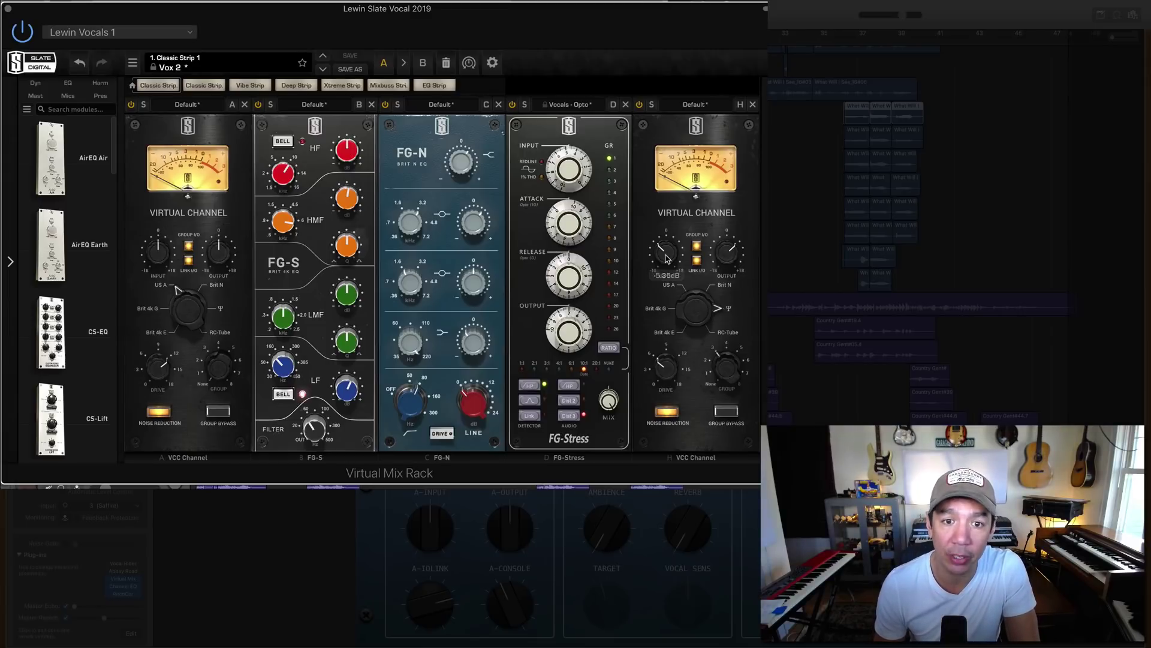
left_click(697, 262)
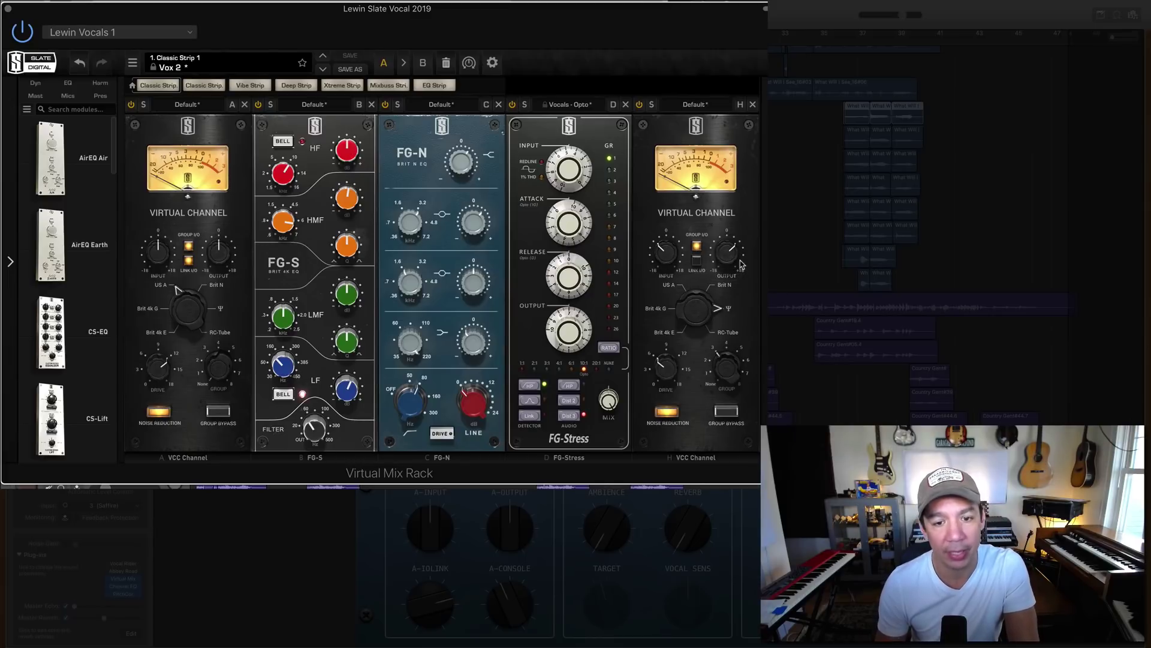
mouse_move(728, 374)
left_mouse_down()
mouse_move(715, 379)
mouse_move(726, 364)
left_mouse_up()
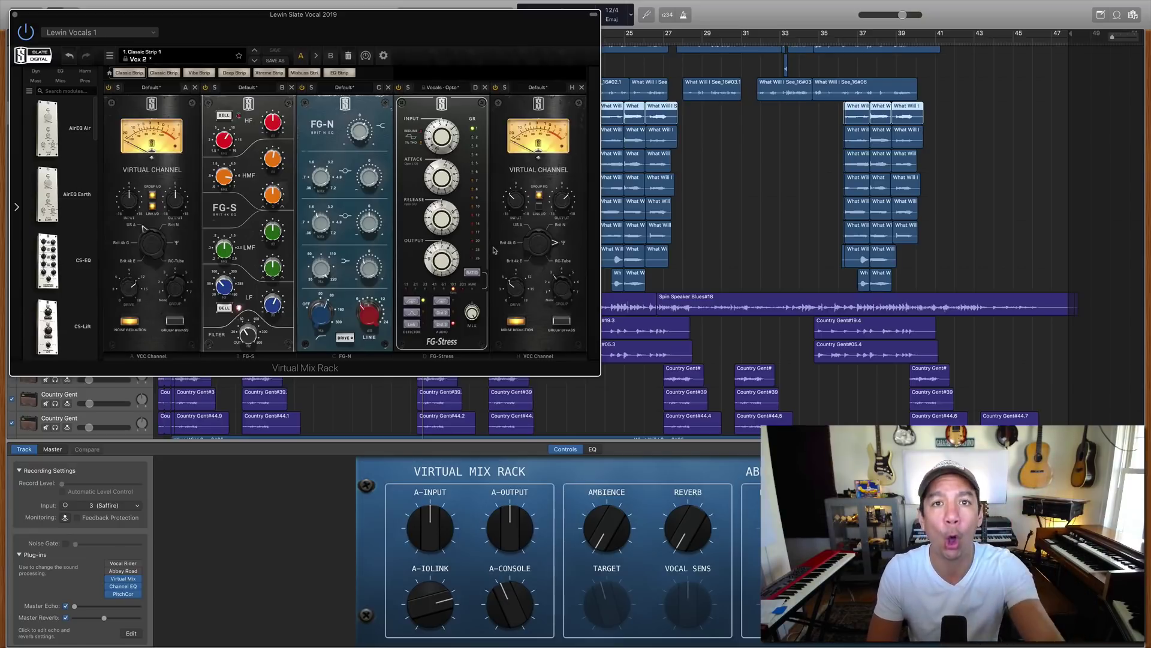
left_click(16, 16)
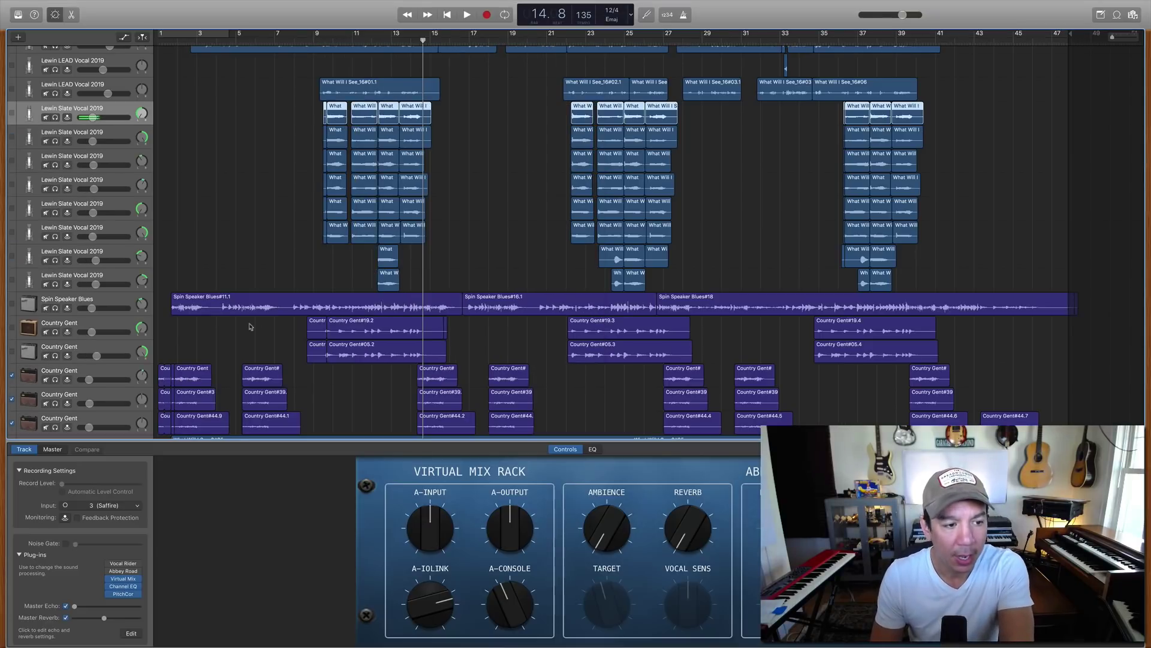
Select and solo the Spin Speaker Blues track, and play it briefly from bar 2.
left_click(114, 304)
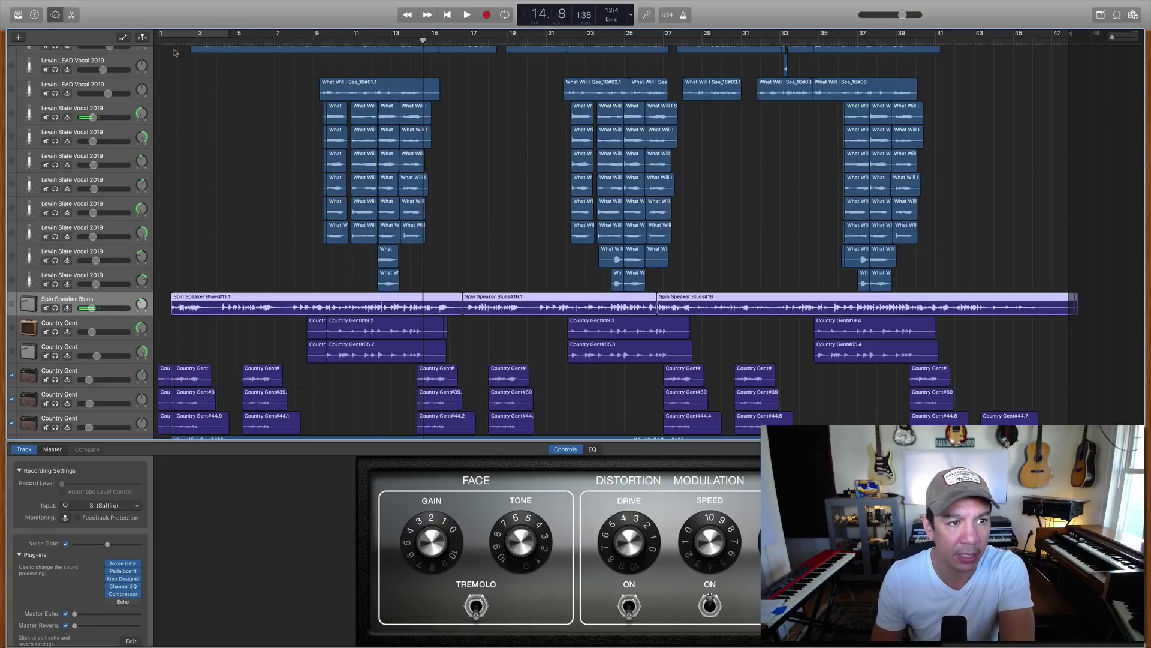
left_click(177, 36)
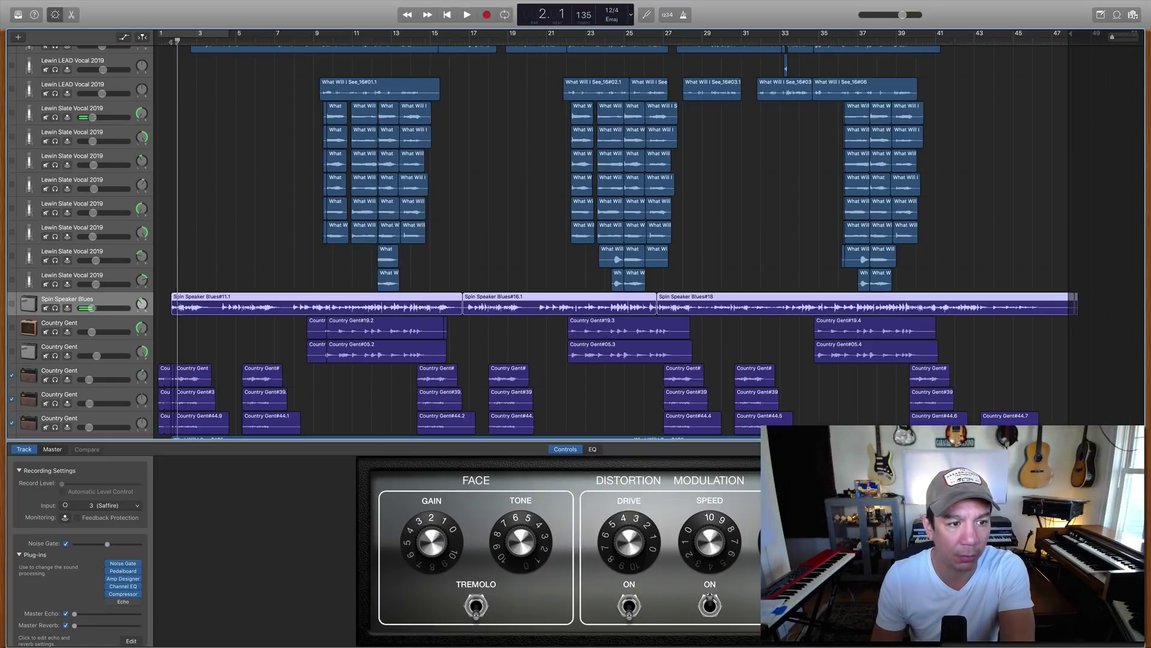
left_click(56, 308)
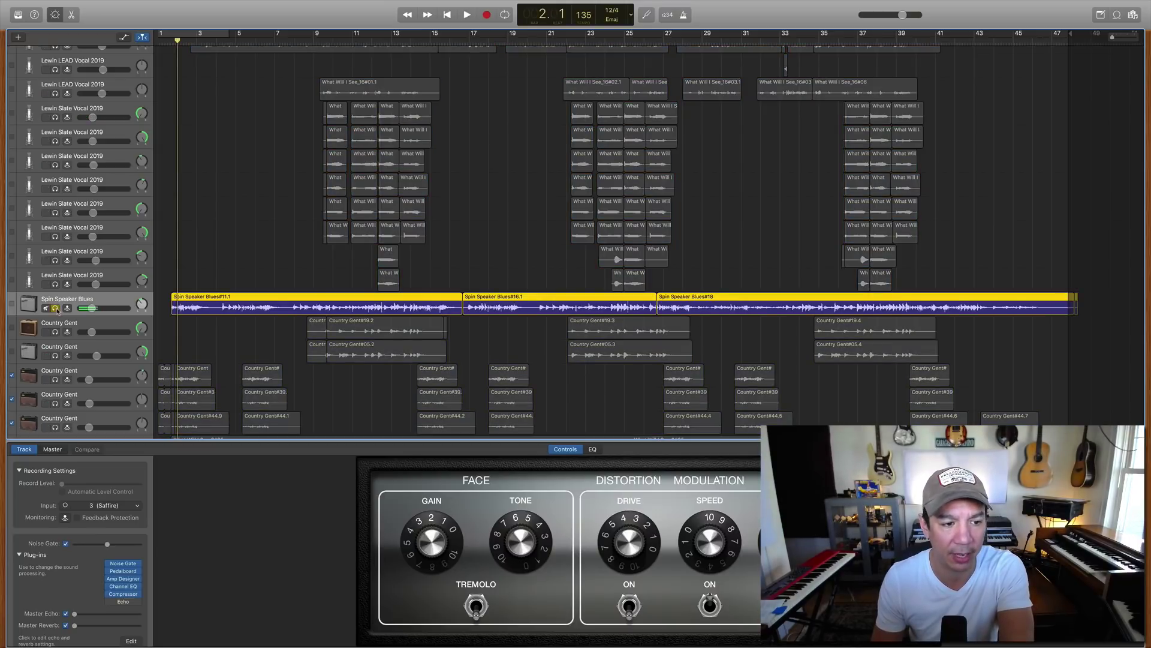
key("space")
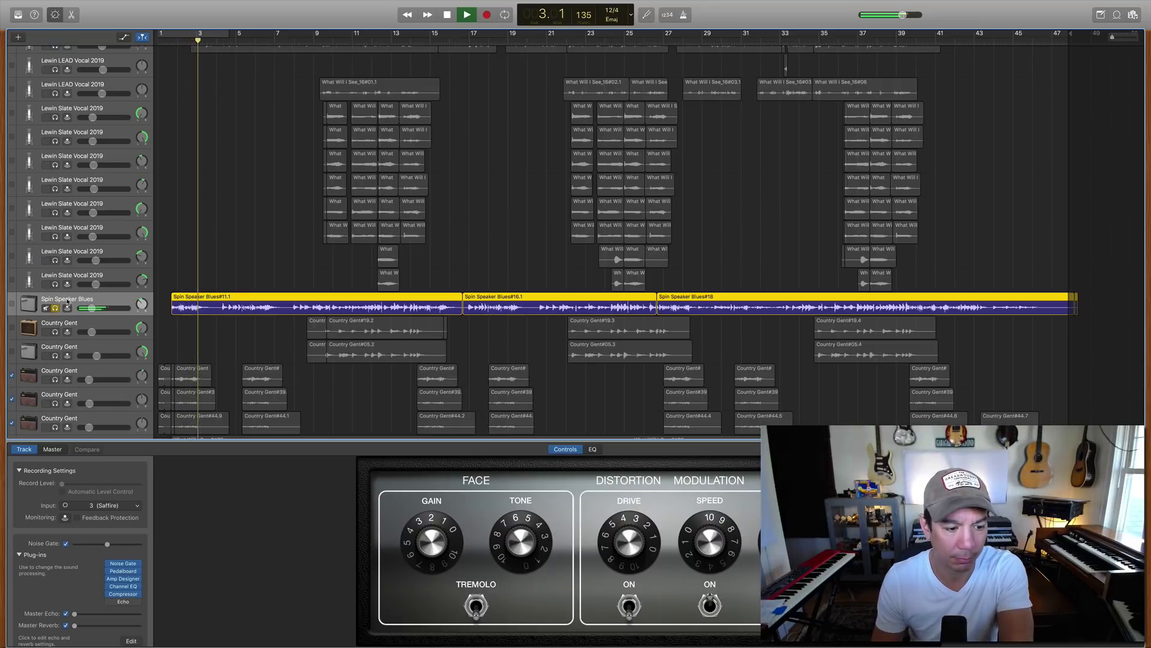
key("space")
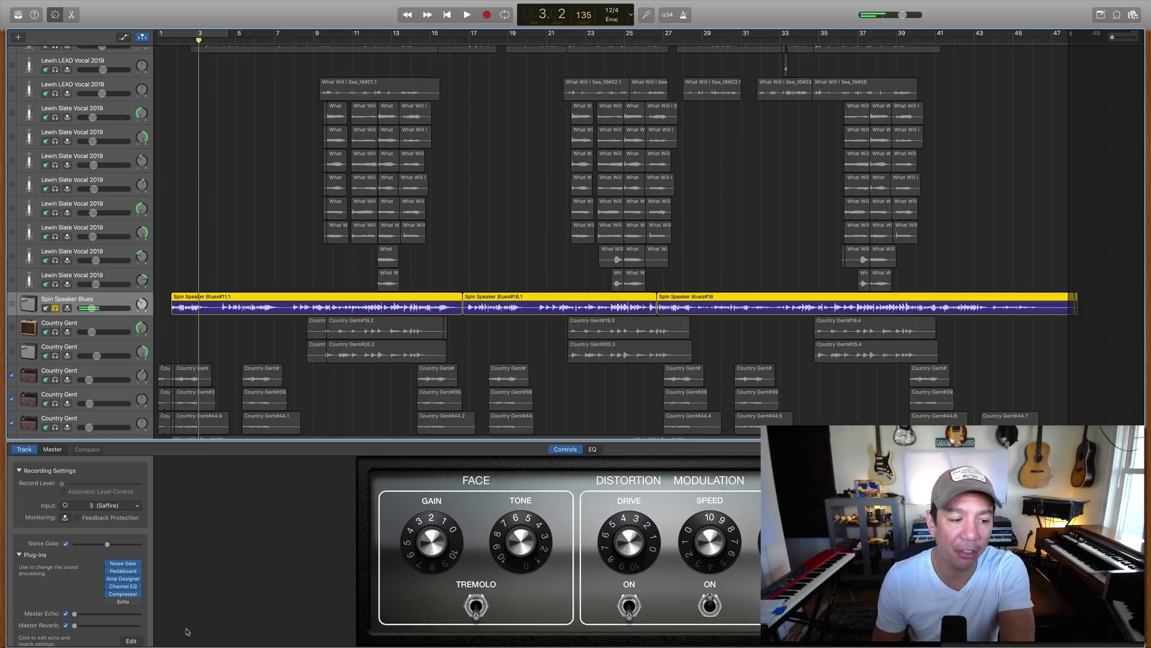
Open the Spin Speaker Blues track's Compressor, examine its settings, close it, and unsolo the track.
left_click(123, 594)
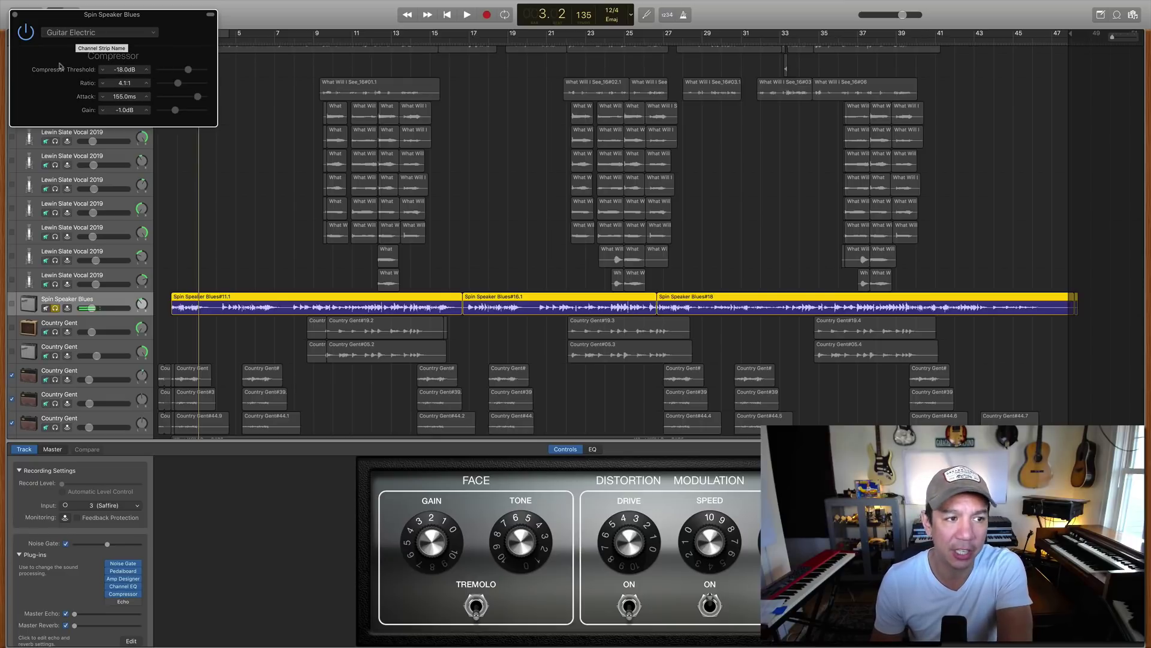
left_click(15, 14)
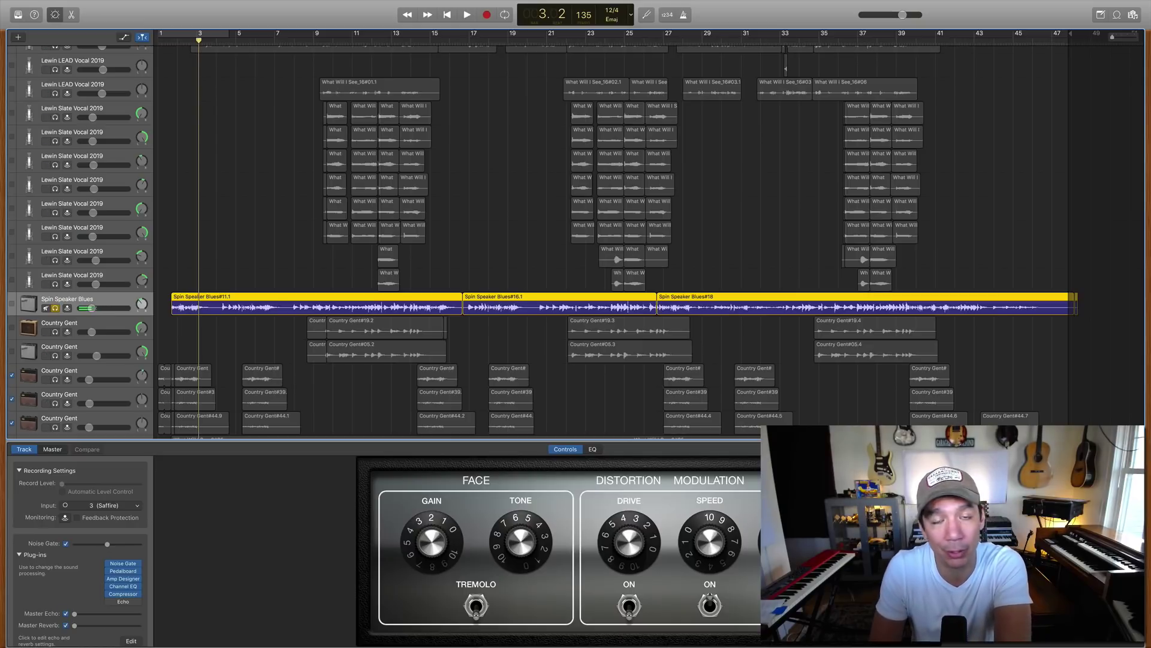
left_click(56, 308)
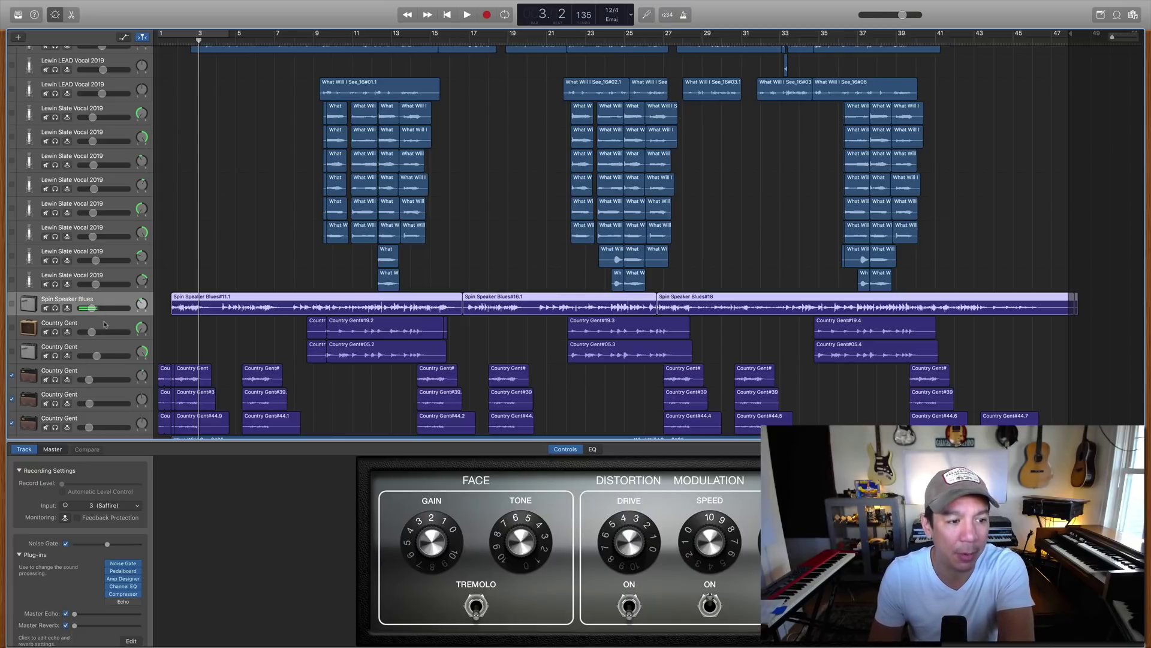
Solo the two Country Gent tracks directly below Spin Speaker Blues, move the playhead to bar 9, and unsolo both tracks.
left_click(54, 332)
left_click(55, 357)
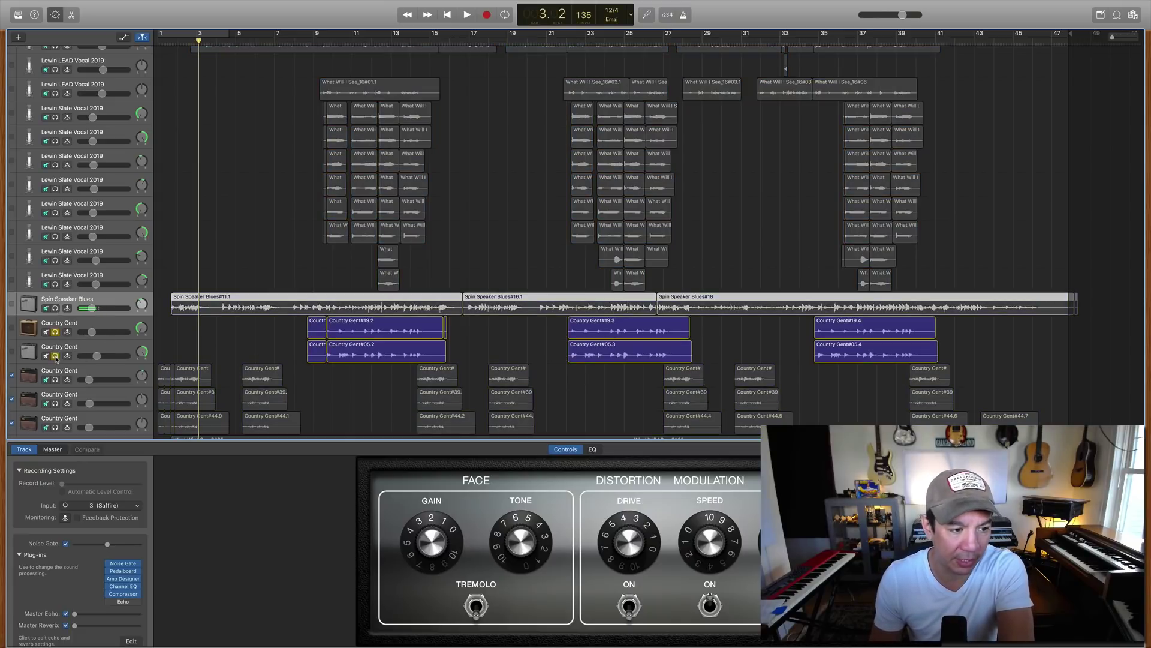
left_click(310, 44)
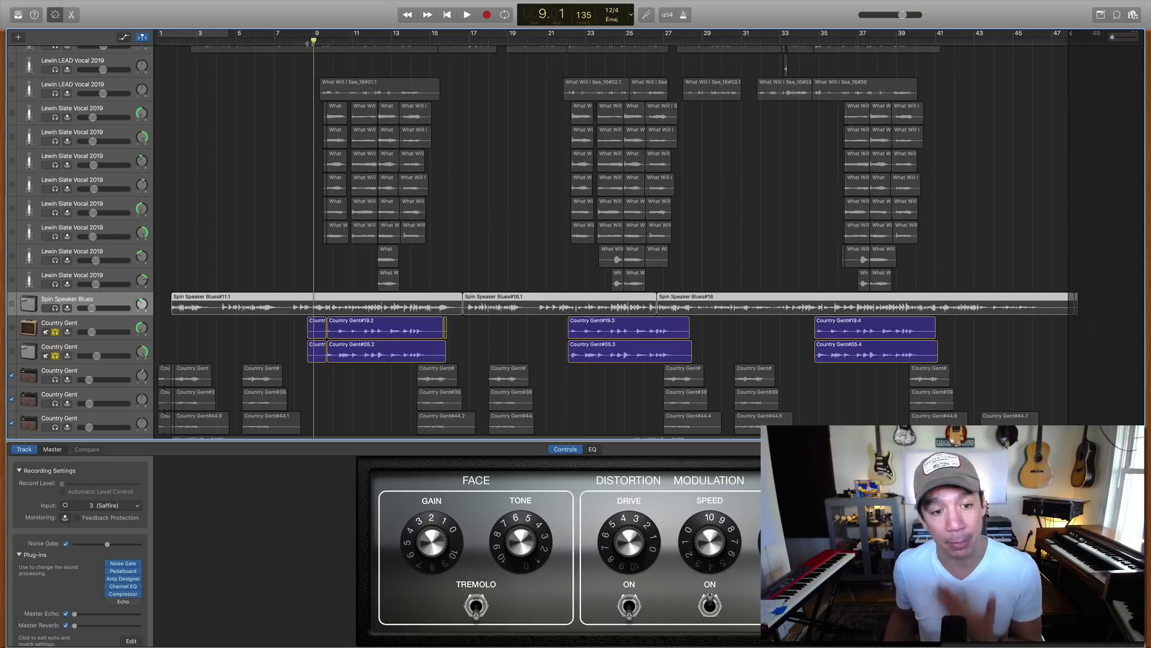
left_click(54, 332)
left_click(54, 356)
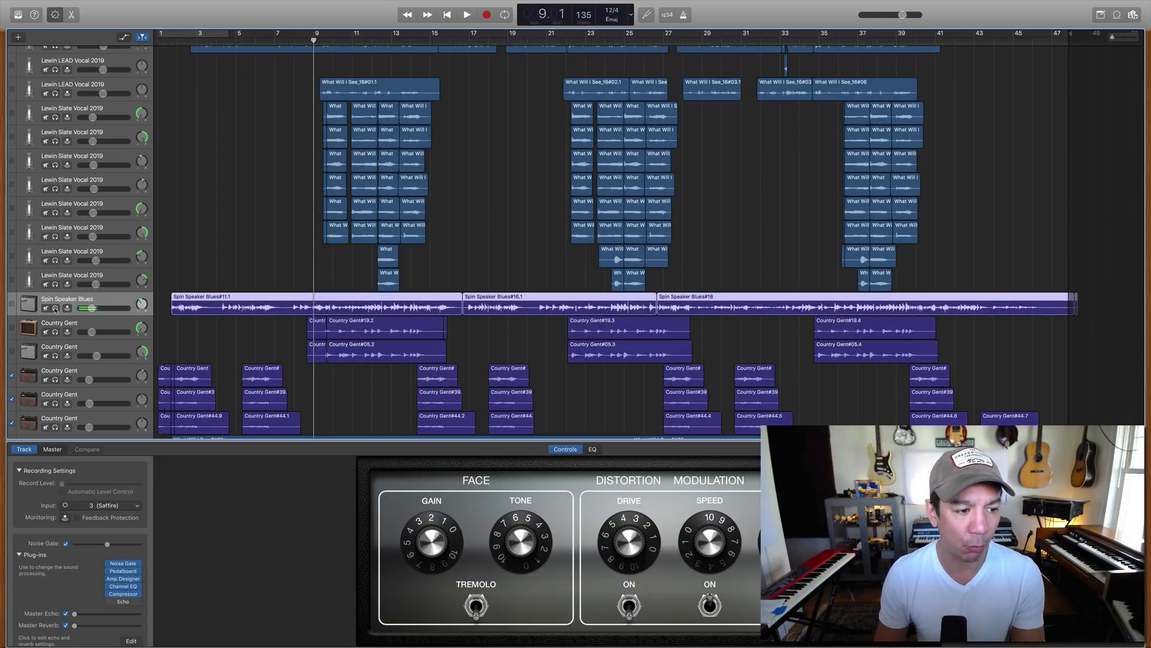
Solo the Spin Speaker Blues track, play it from bar 9 into bar 11, and unsolo it.
left_click(55, 308)
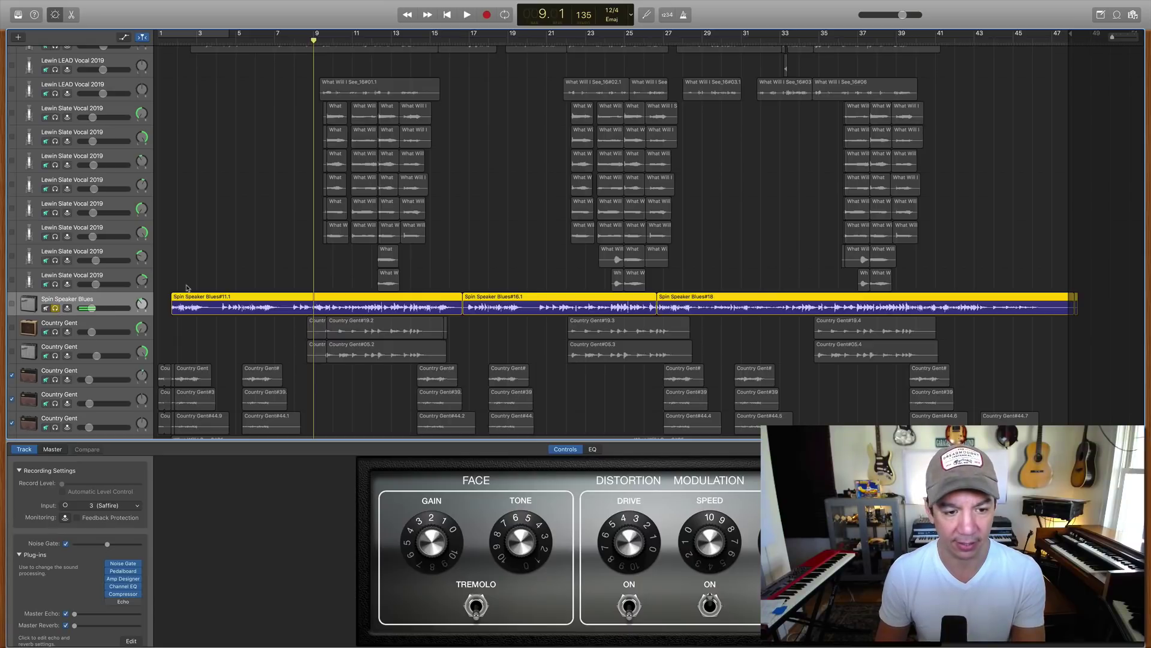
key("space")
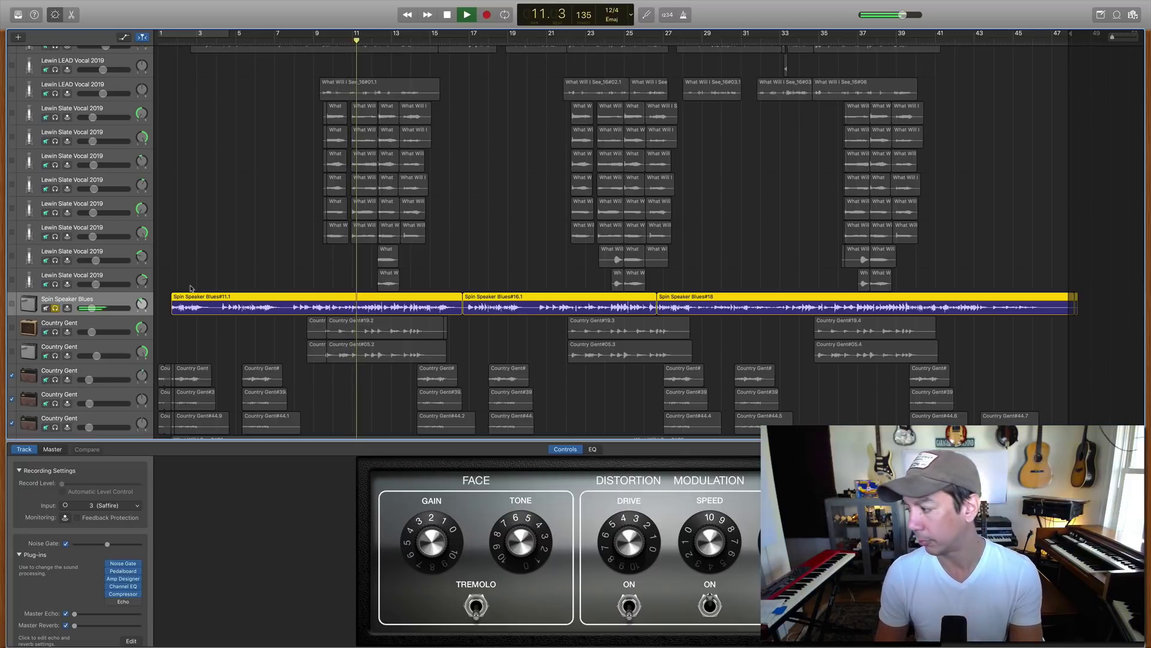
key("space")
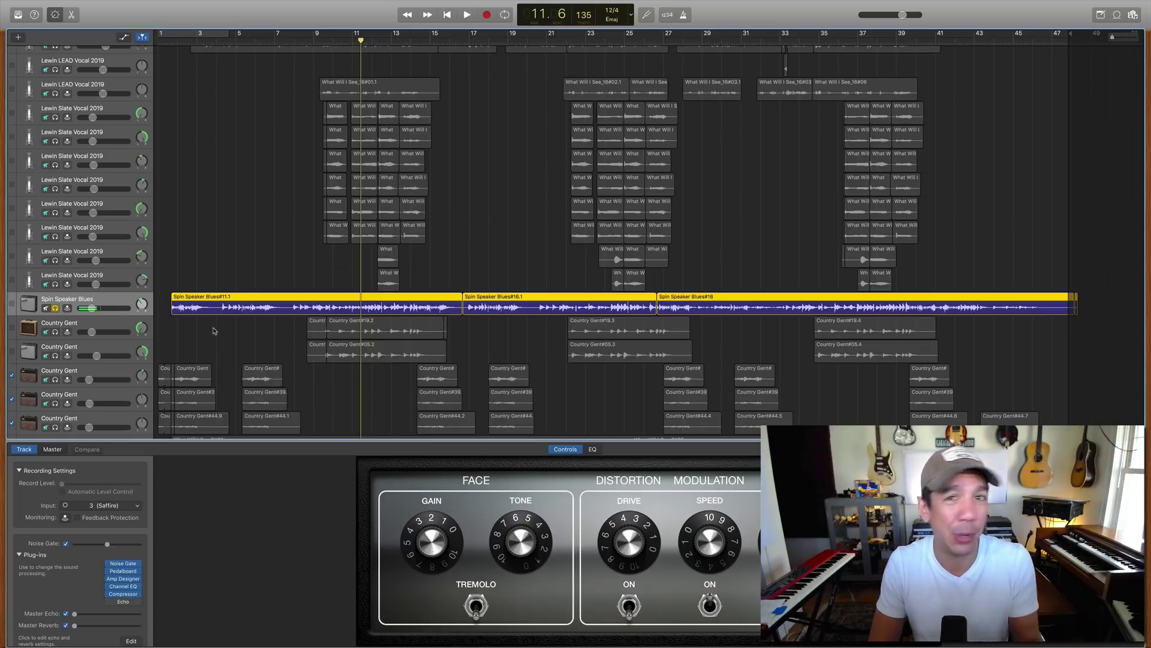
left_click(55, 308)
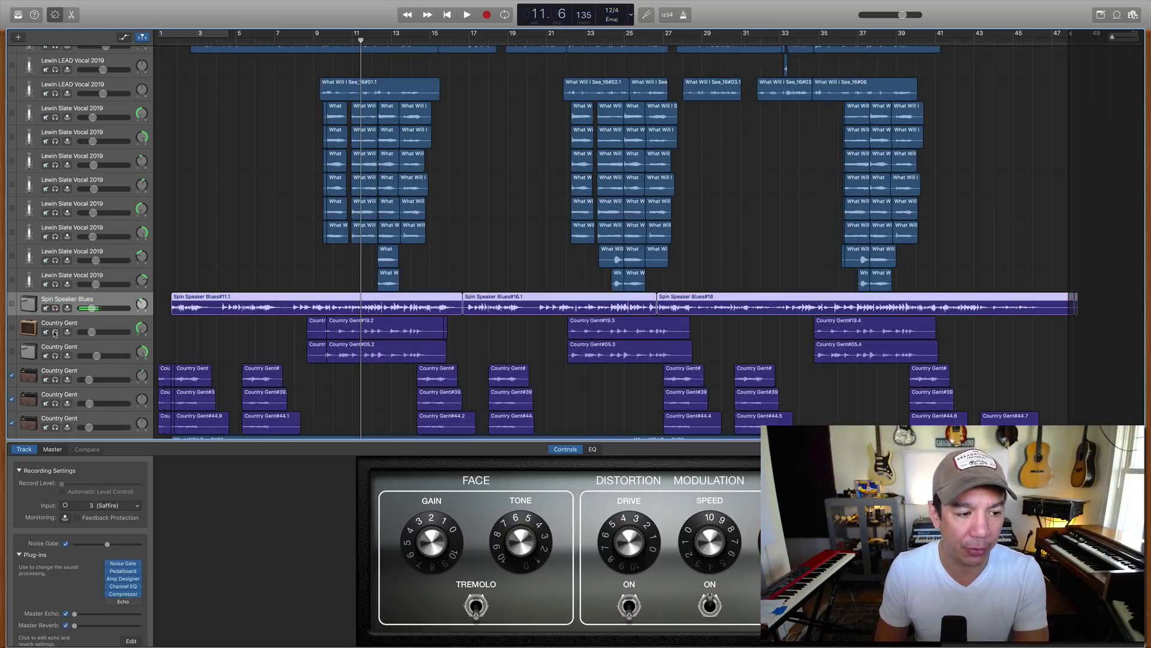
Solo and select the first Country Gent track below Spin Speaker Blues, play it from bar 9 into bar 12, and unsolo it.
left_click(54, 332)
left_click(318, 41)
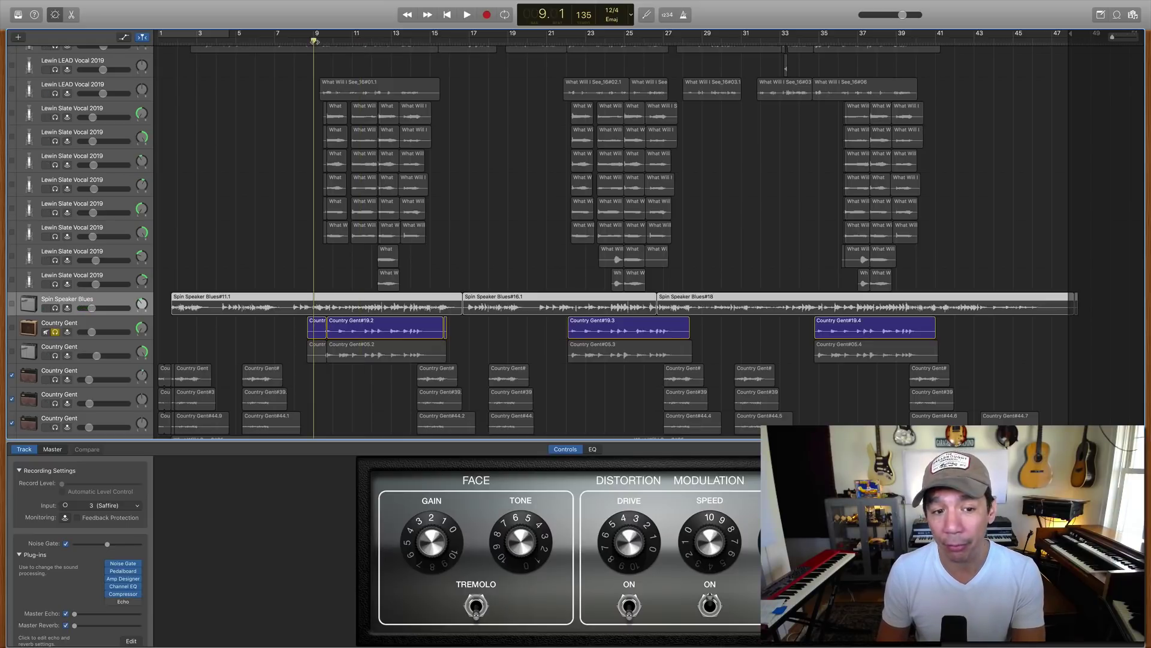
left_click_drag(313, 41, 318, 41)
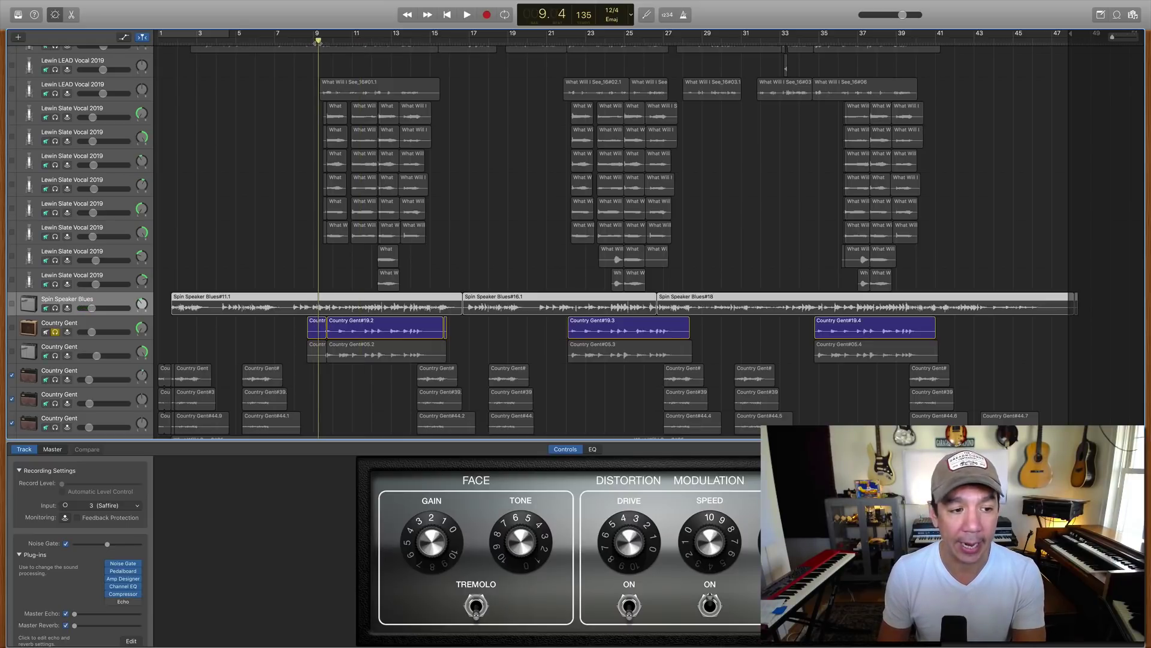
left_click(122, 326)
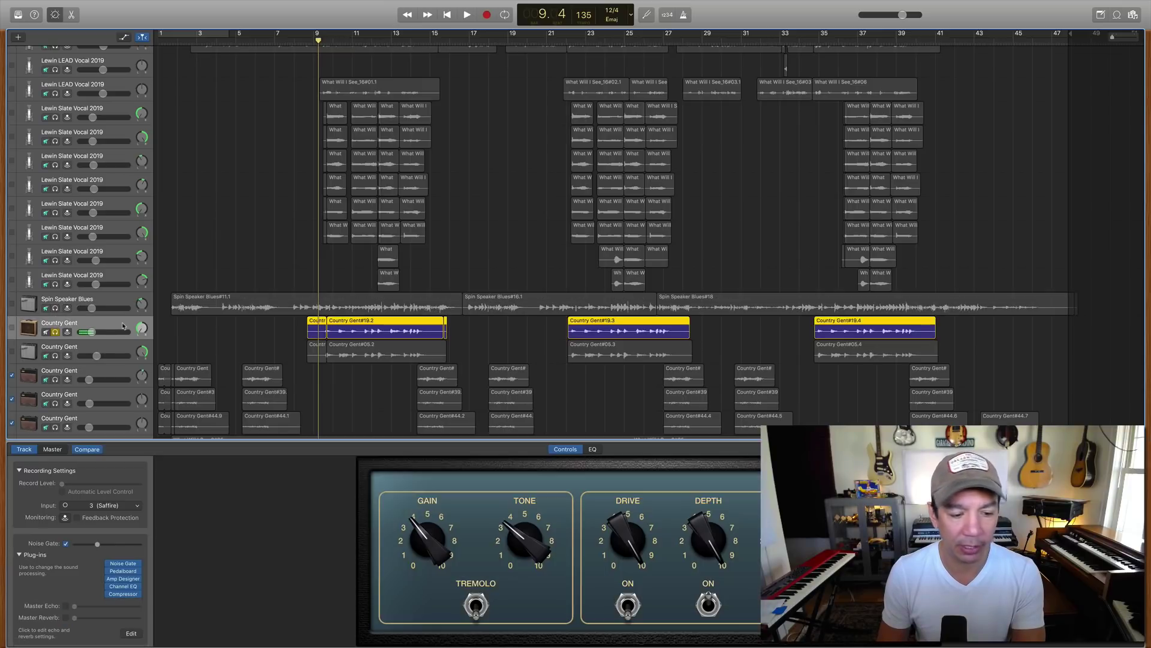
key("space")
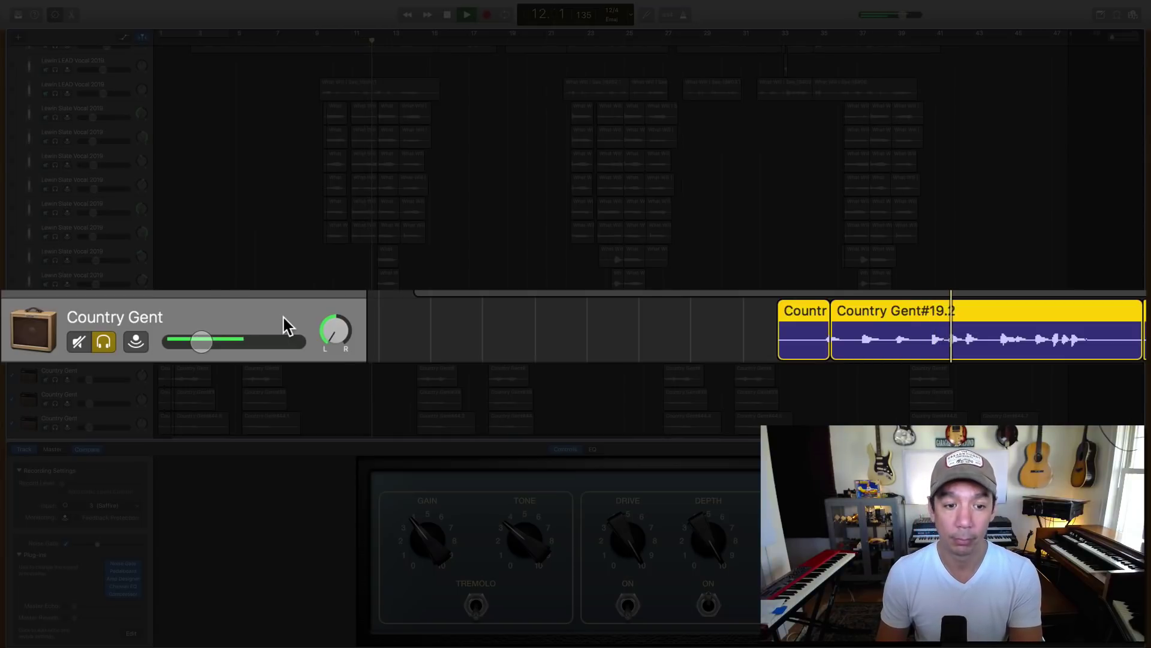
key("space")
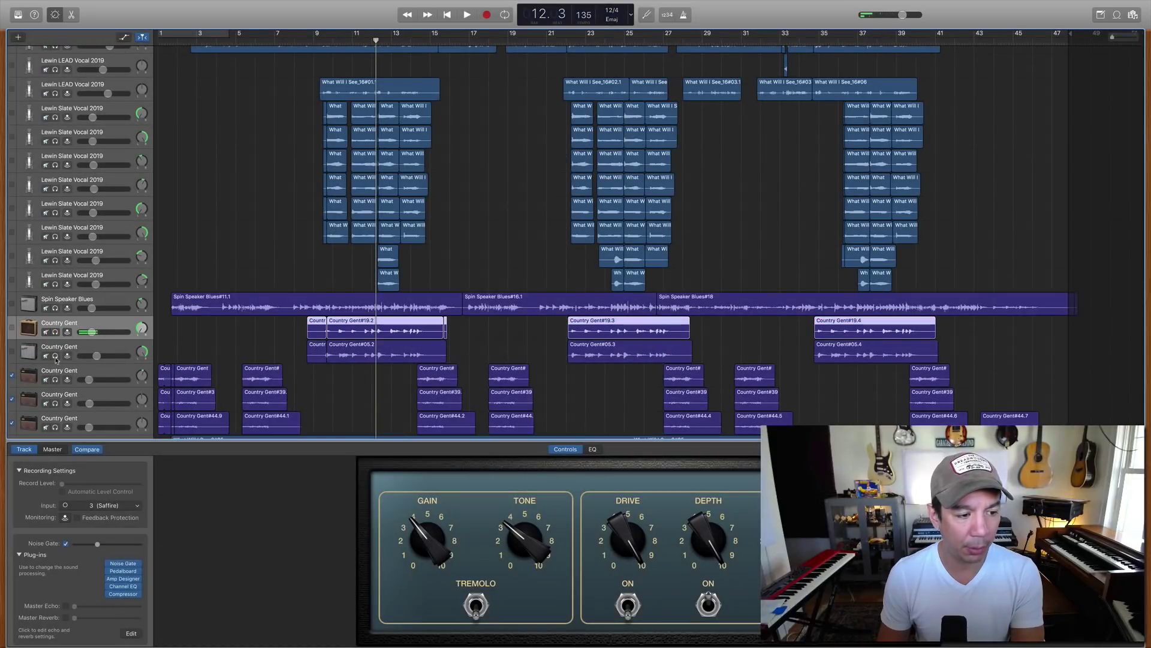
Solo the second Country Gent track, play it from bar 9 into bar 12, and select the track.
left_click(54, 356)
key("space")
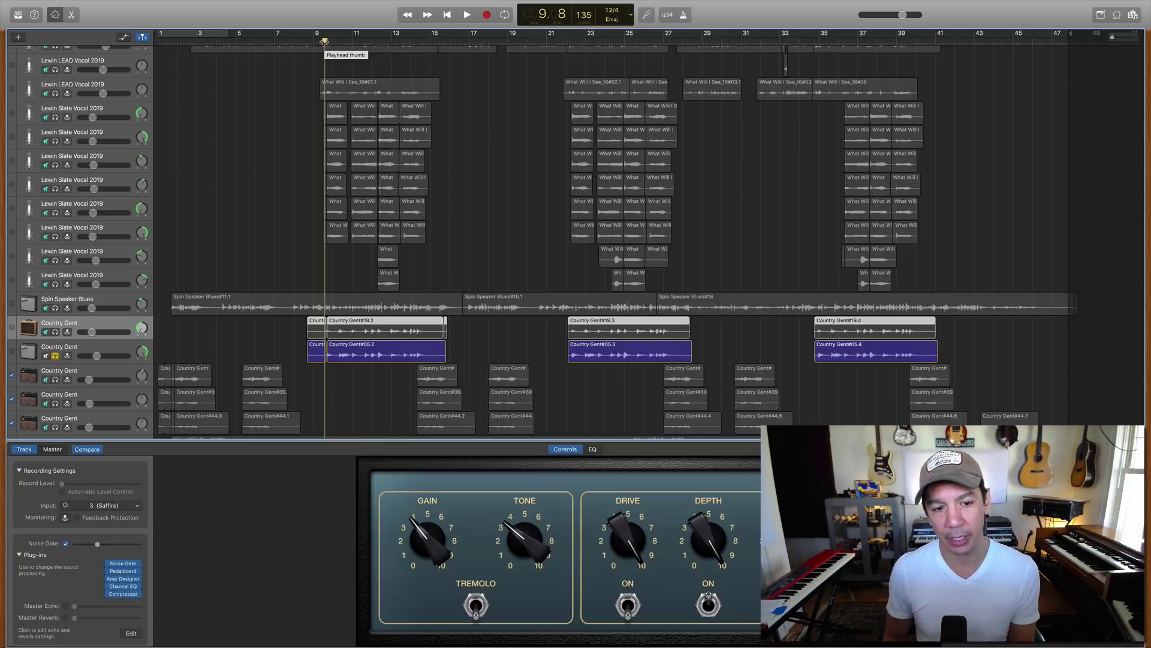
key("space")
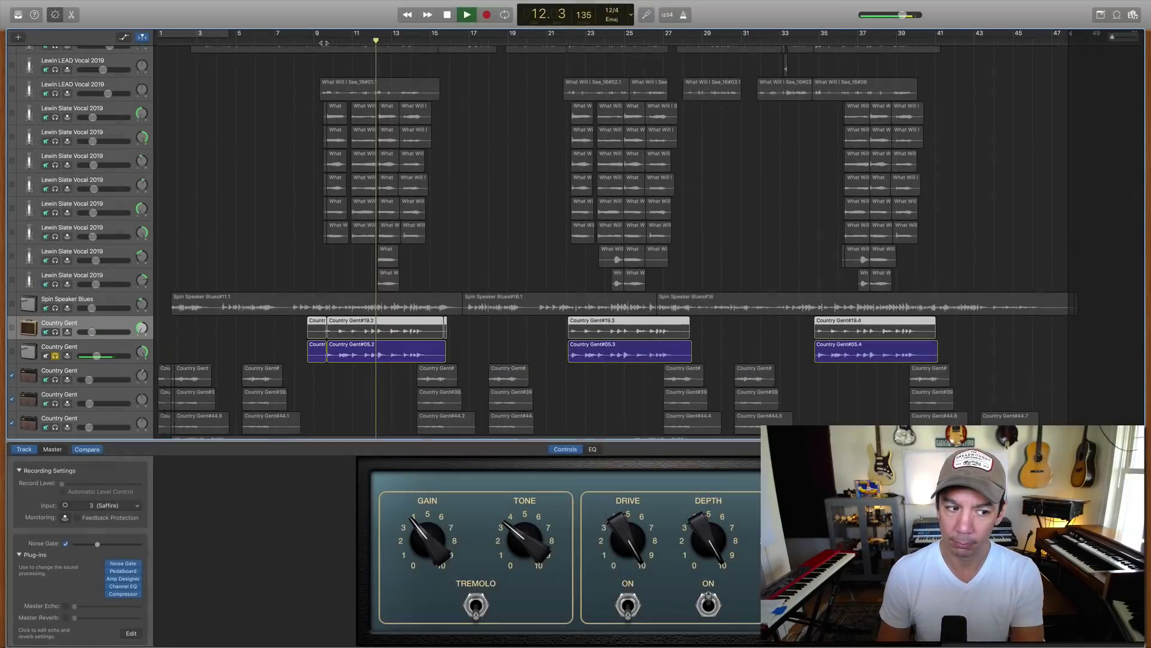
key("space")
key("Down")
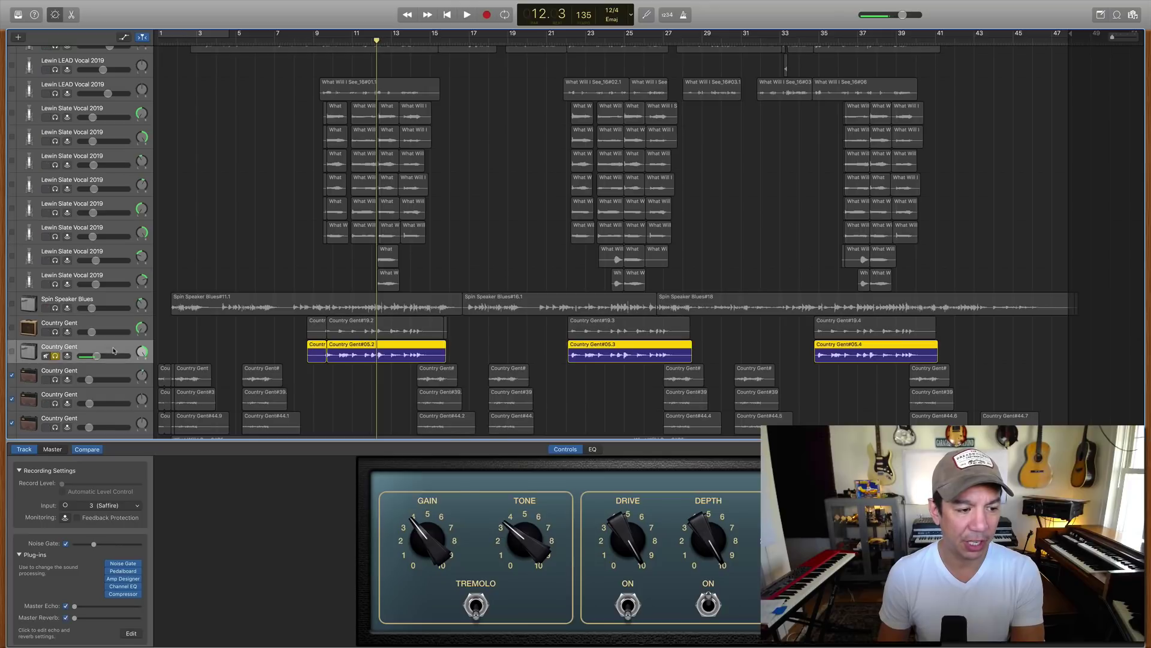
Show the Library for the second Country Gent track, examine its Pedalboard plug-in, and close the plug-in window.
left_click(19, 15)
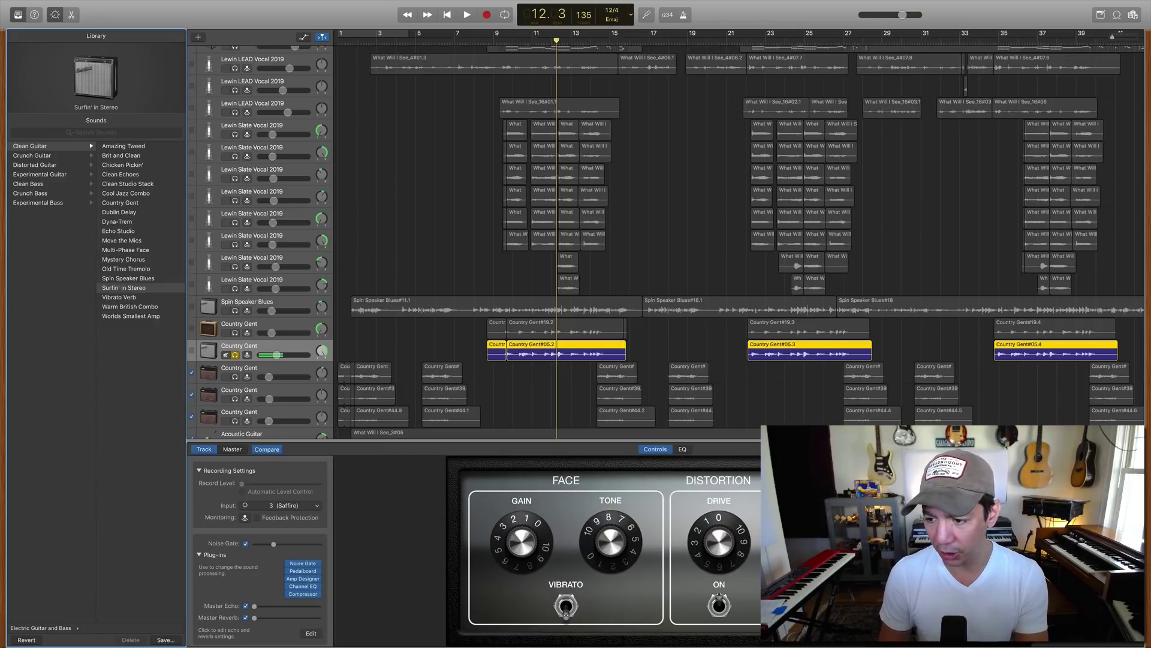
left_click(303, 571)
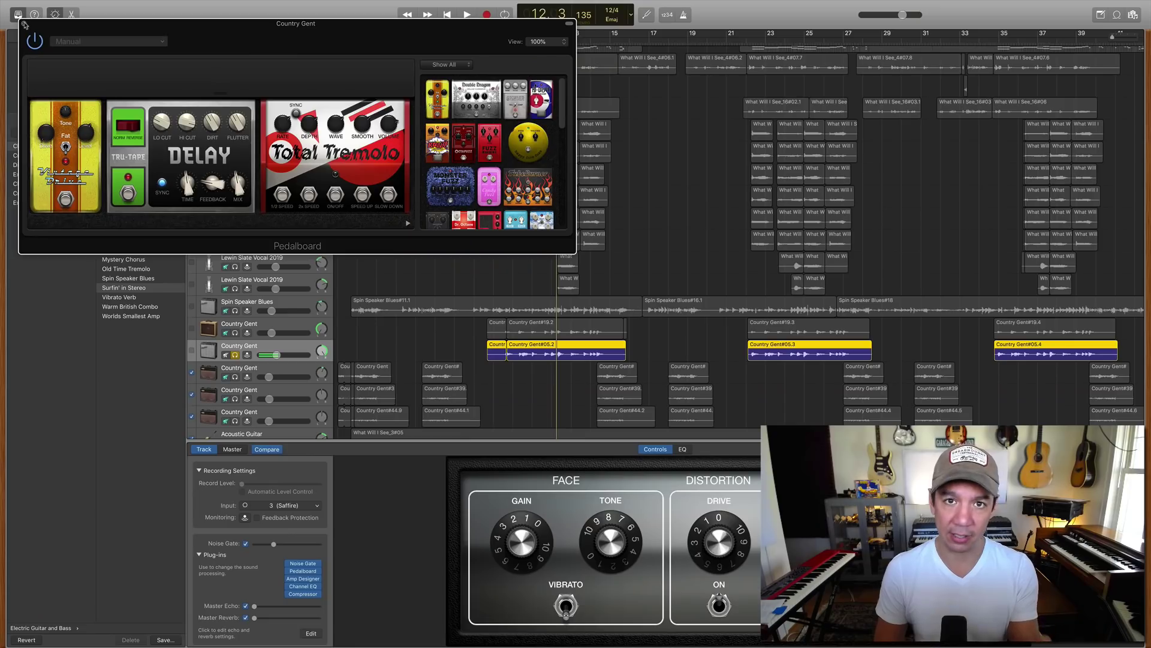
left_click(19, 15)
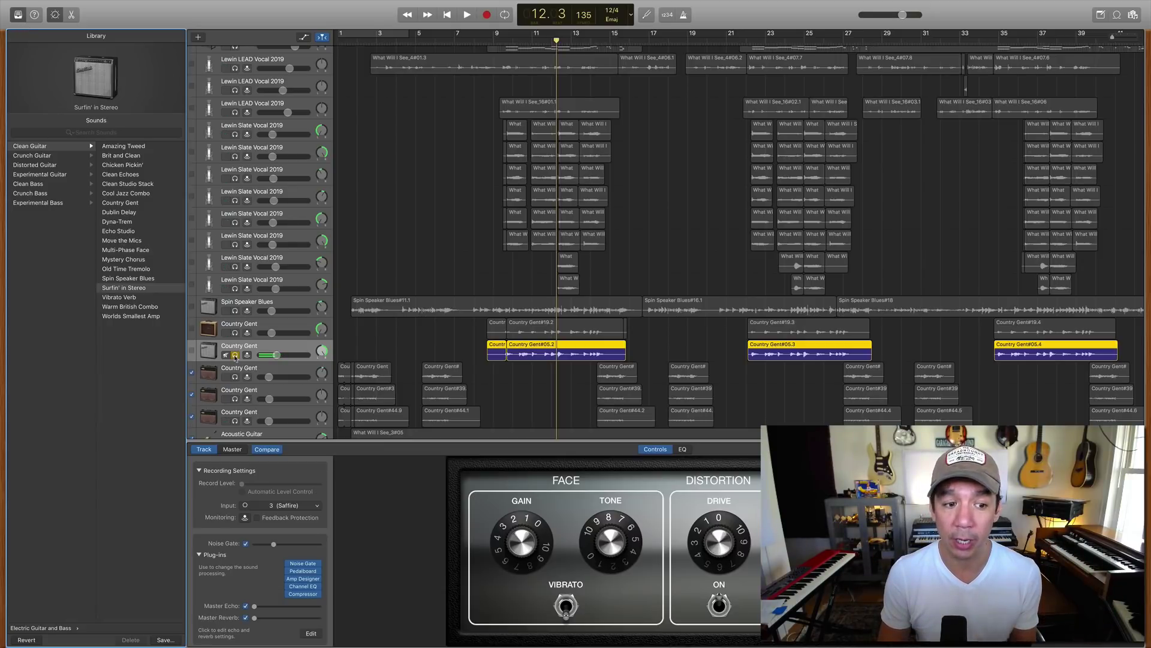
Solo the first Country Gent track together with the second, play both from bar 9 into bar 11, and unsolo both.
left_click(235, 333)
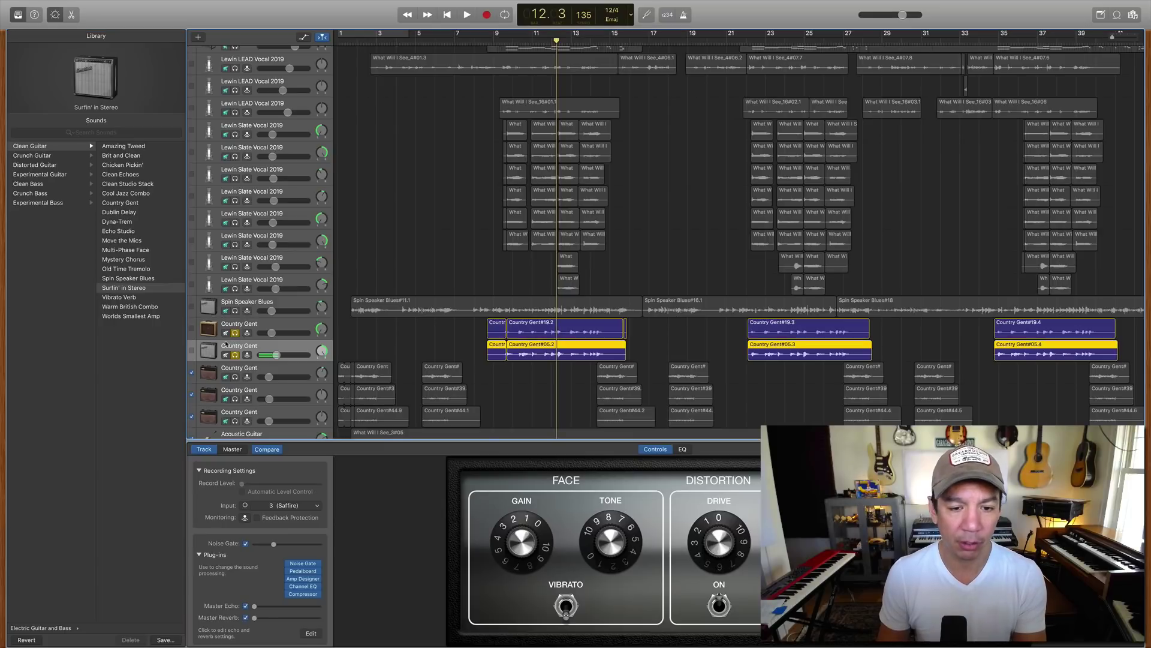
left_click(506, 42)
key("space")
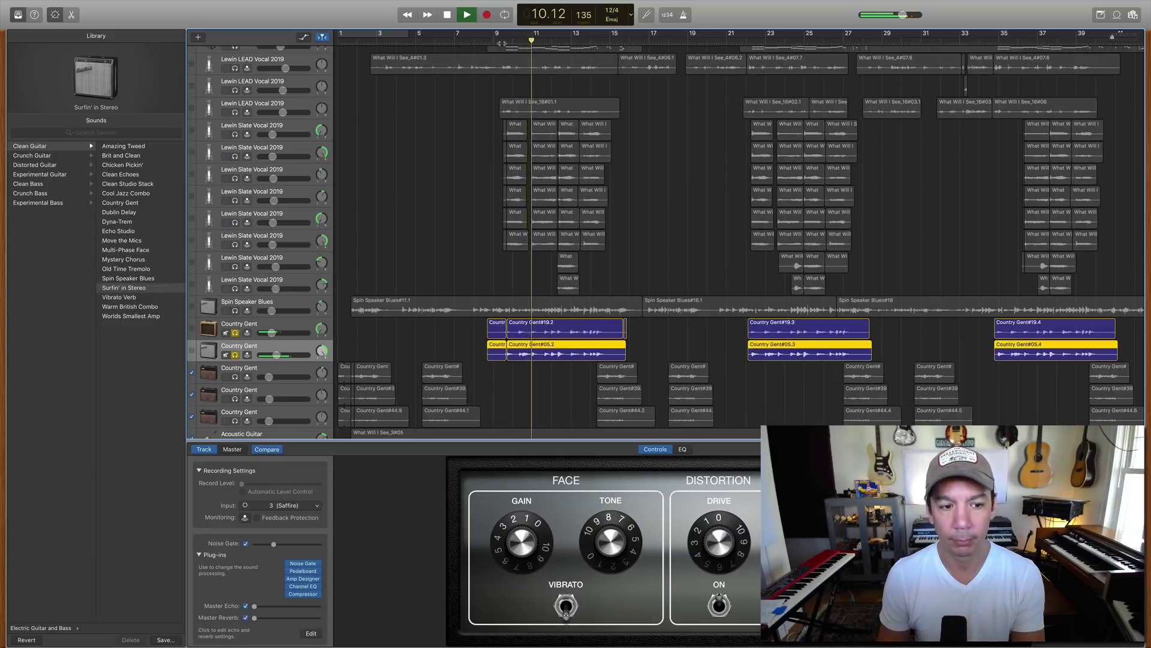
key("space")
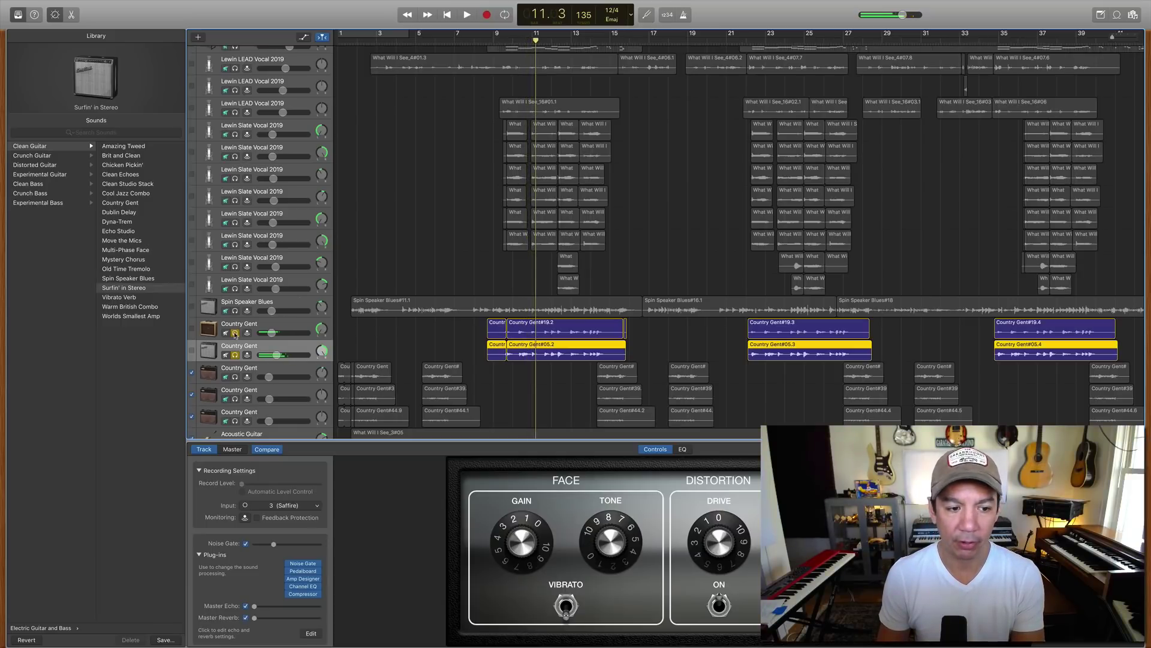
left_click(235, 333)
left_click(235, 354)
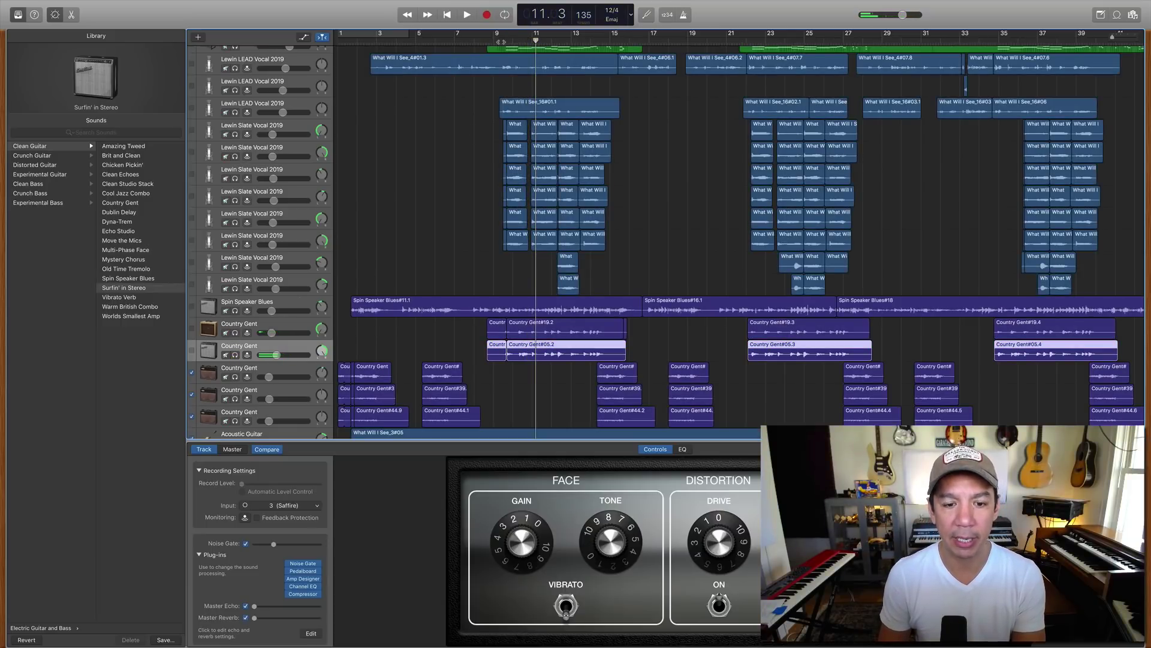
Play the full mix into bar 12 and return the playhead to bar 9, beat 9.
key("space")
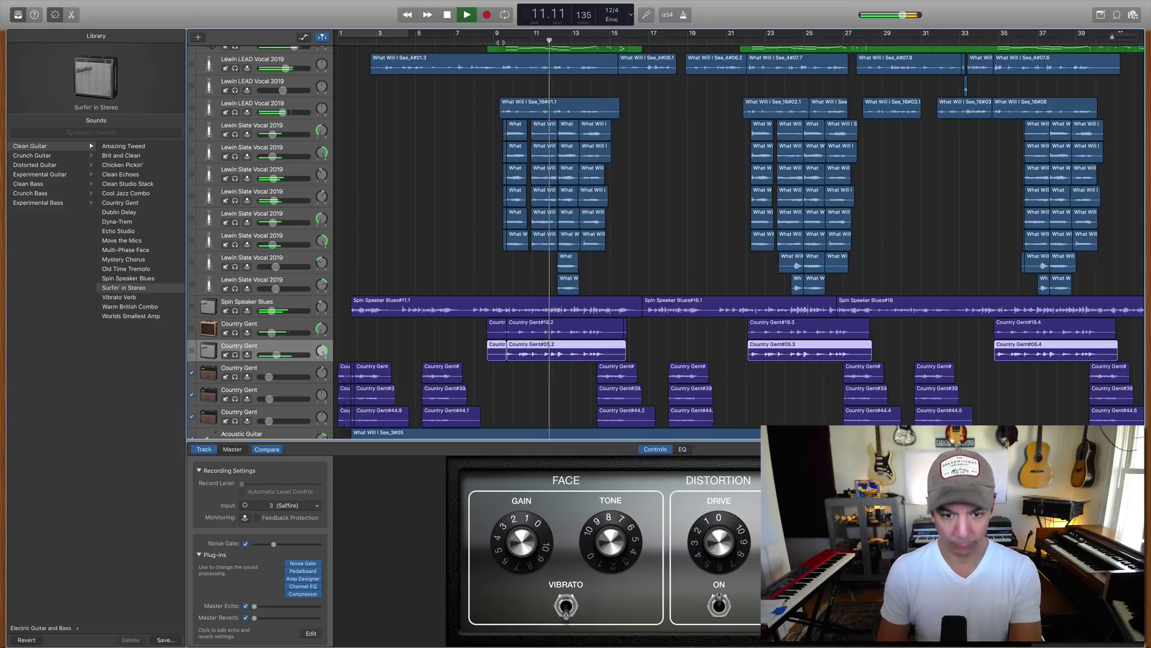
key("space")
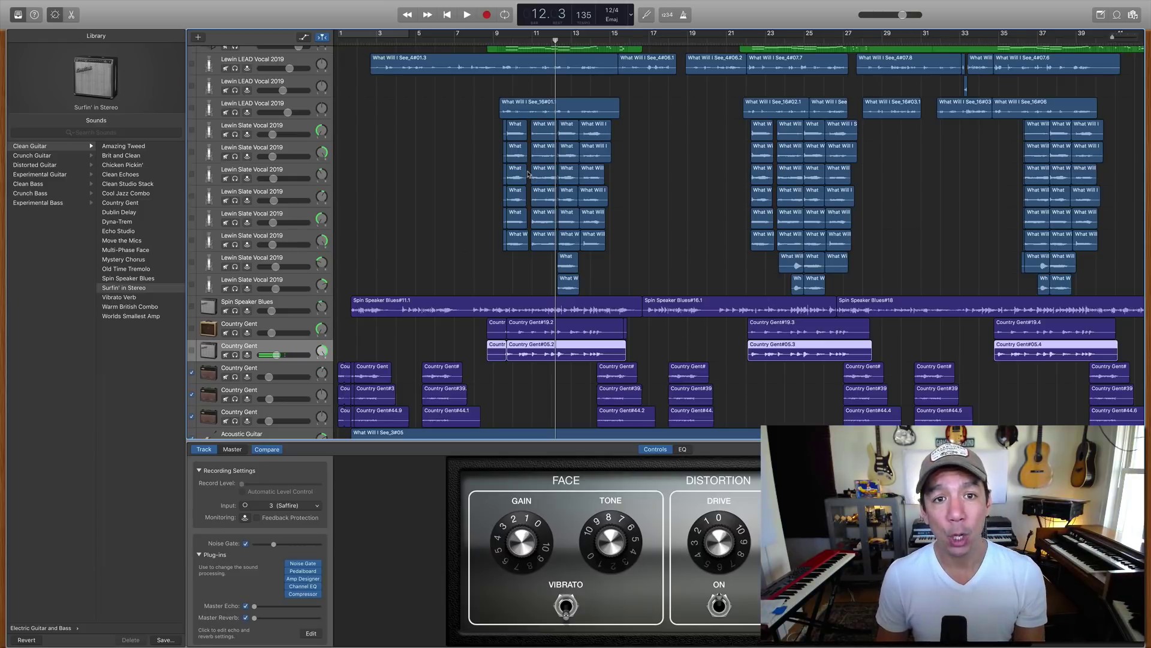
left_click_drag(514, 42, 507, 45)
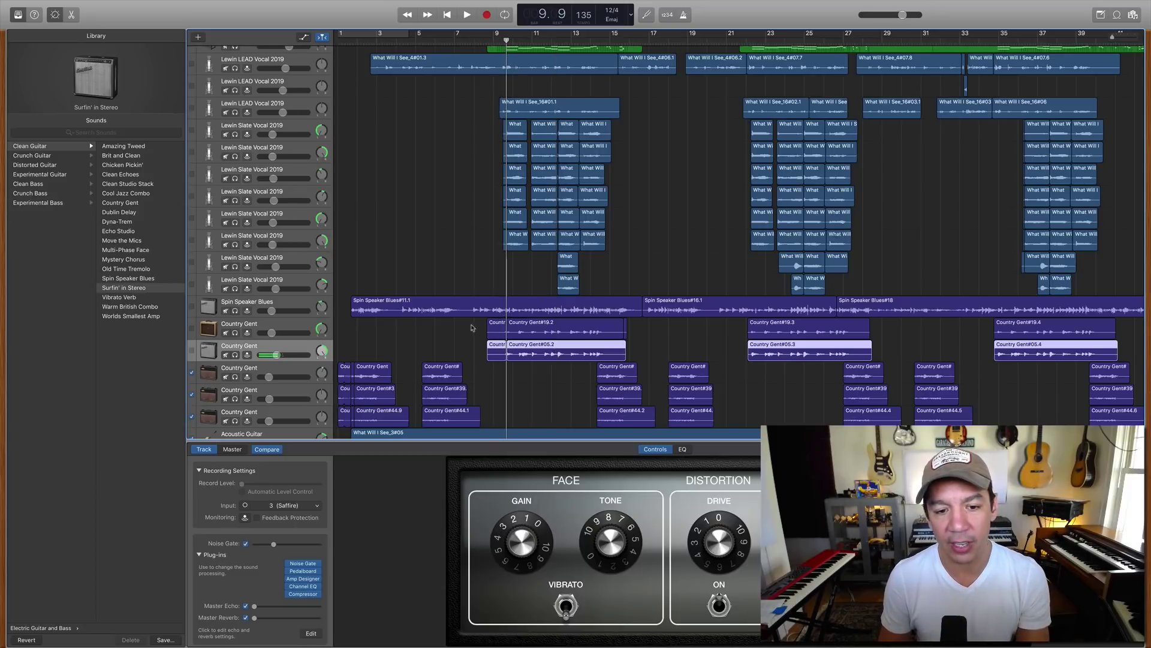
Zoom the timeline in on the Country Gent regions around bar 9 and place the playhead at bar 9, beat 5.
left_click_drag(474, 326, 528, 369)
left_click(542, 383)
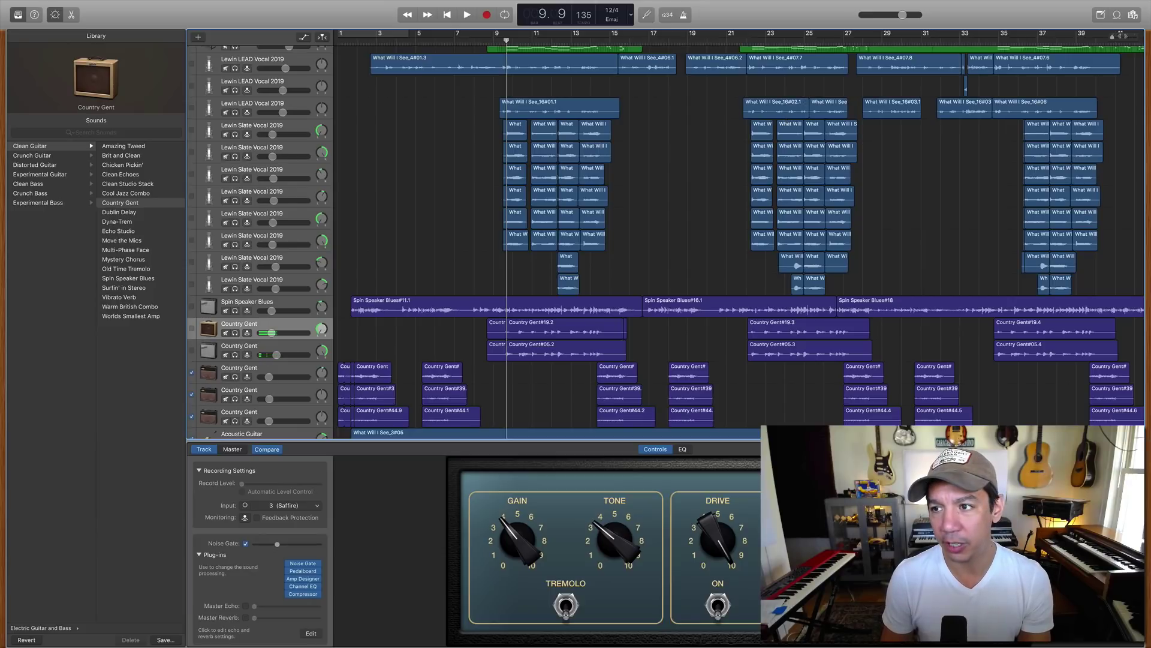
left_click_drag(1113, 38, 1120, 38)
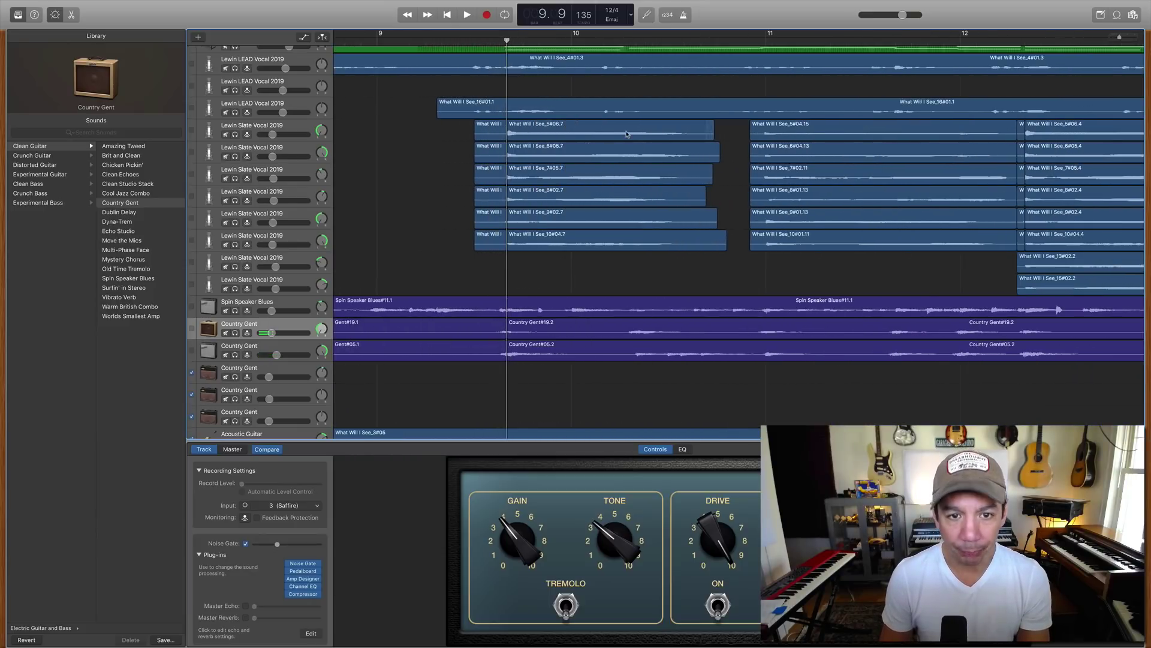
left_click(449, 42)
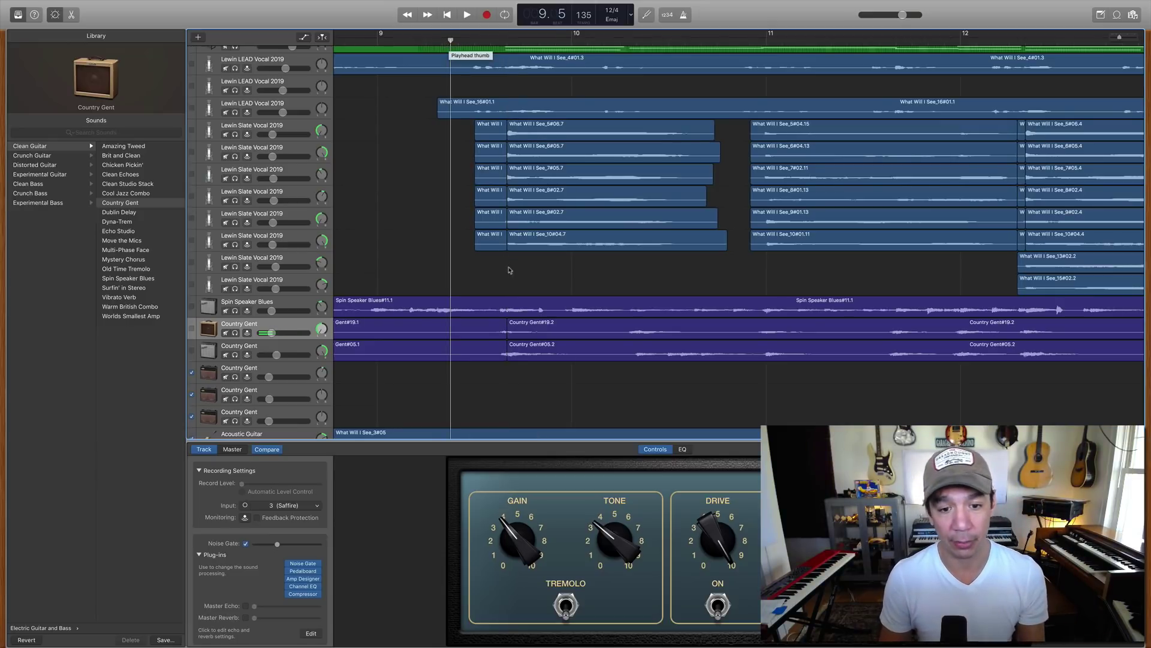
Try joining the neighbouring regions on the two Country Gent tracks into a stereo mixdown, and undo it.
left_click_drag(549, 388, 484, 337)
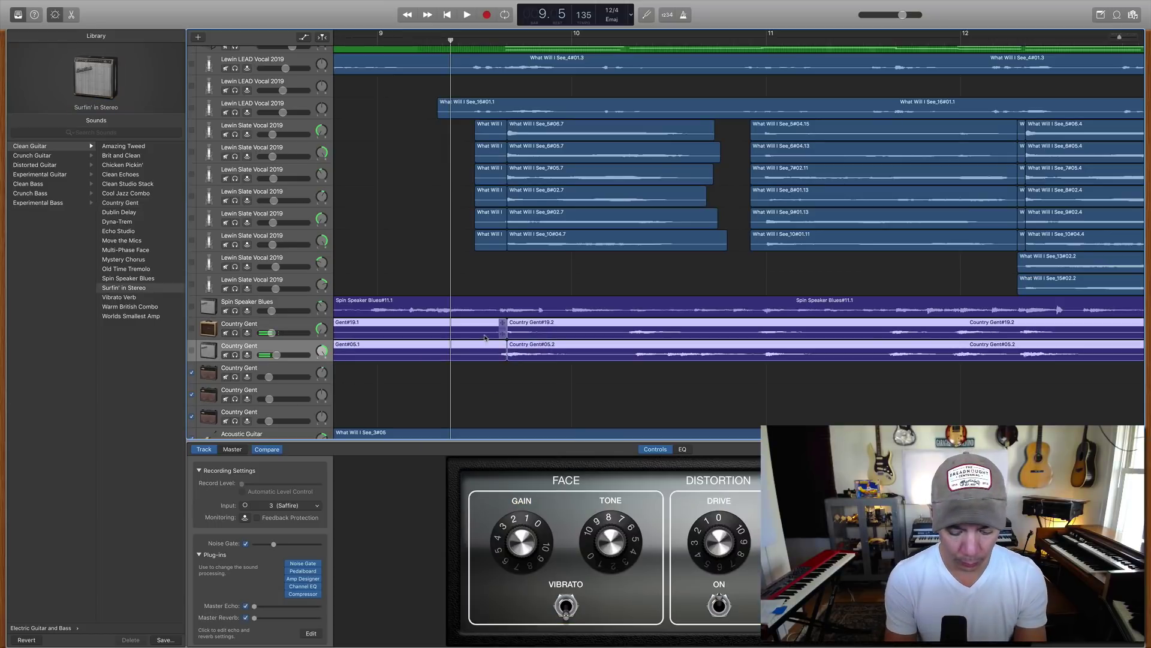
key("super+j")
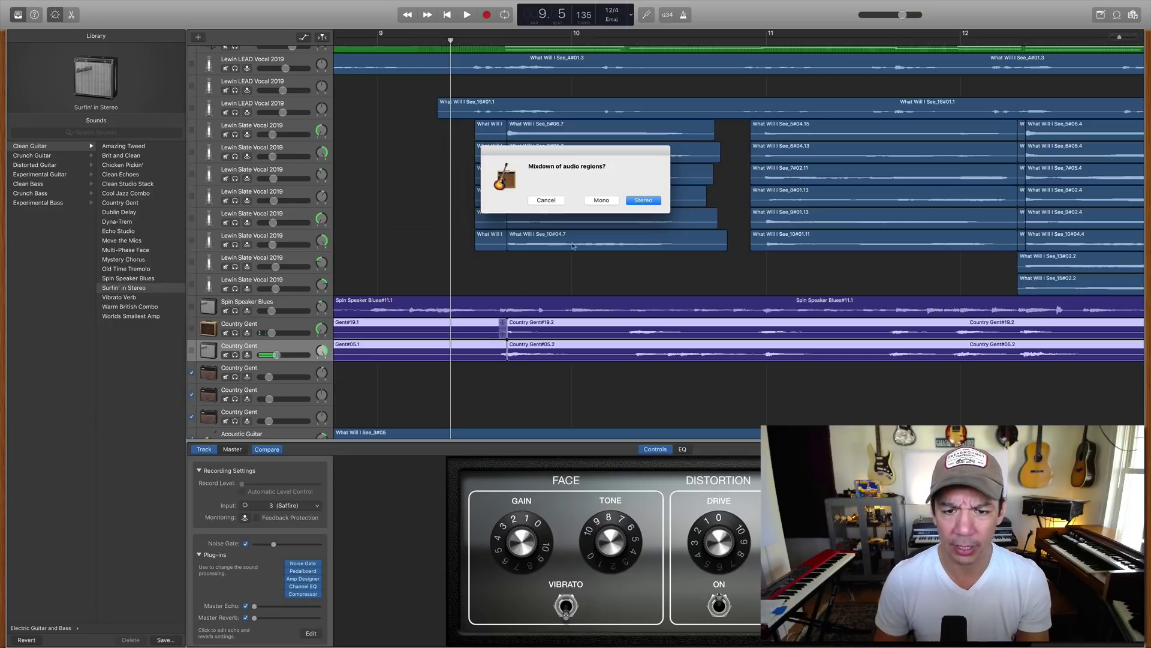
key("Return")
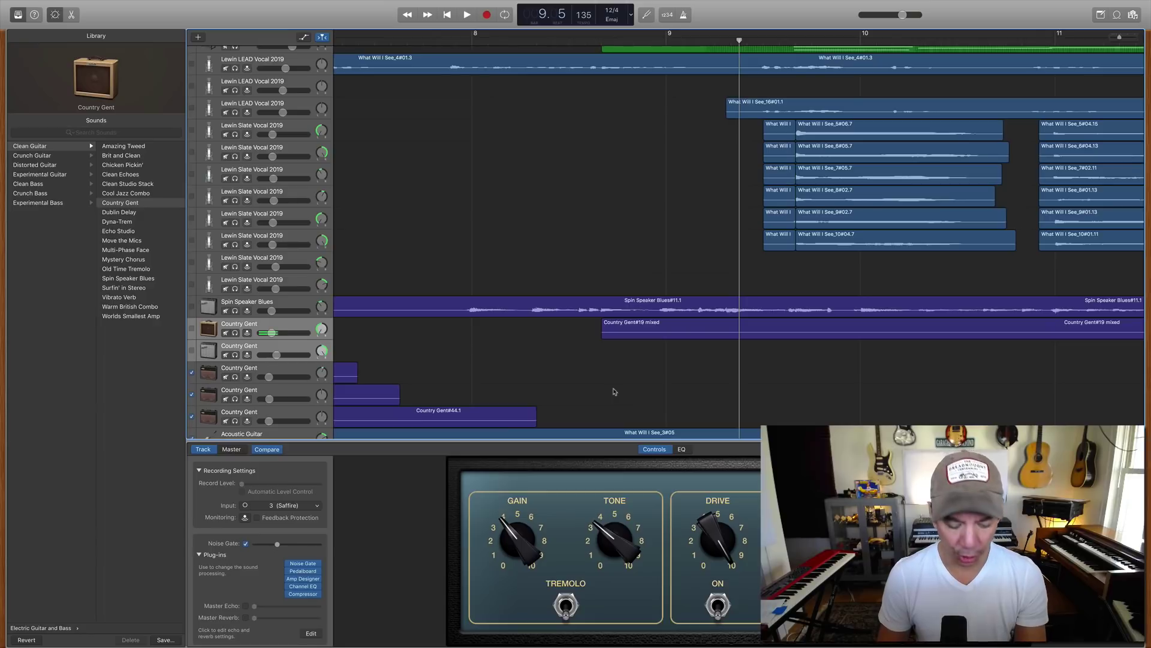
key("super+z")
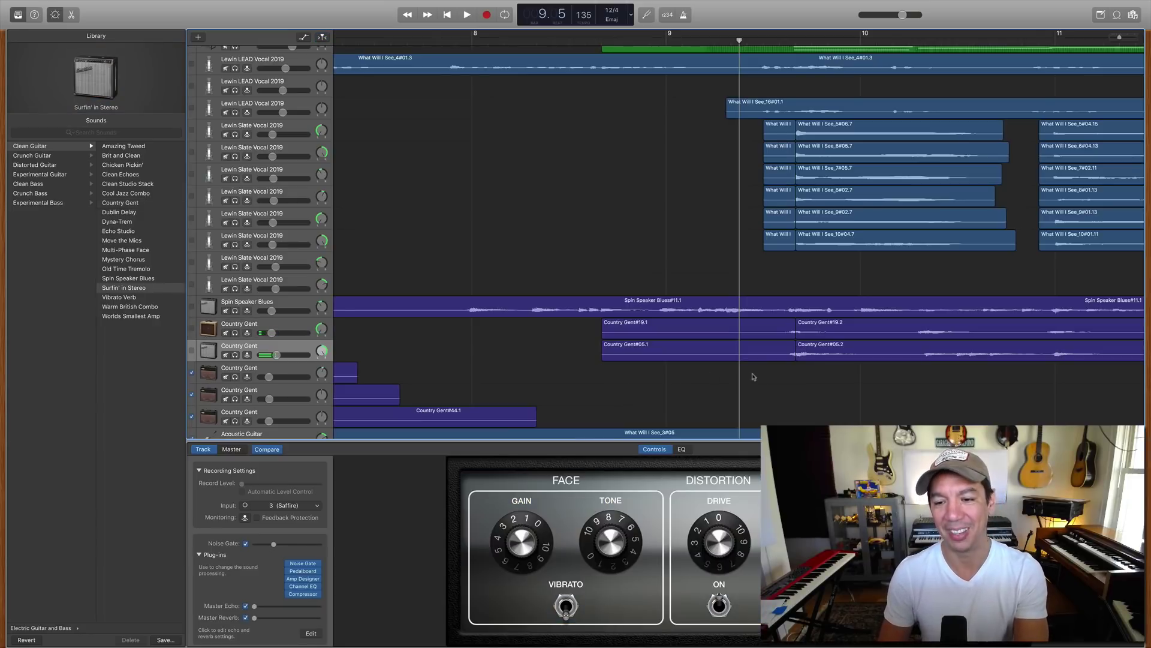
Delete the short leading regions on both Country Gent tracks and extend the start of the following regions back to about bar 8, beat 10.
left_click_drag(775, 370, 770, 331)
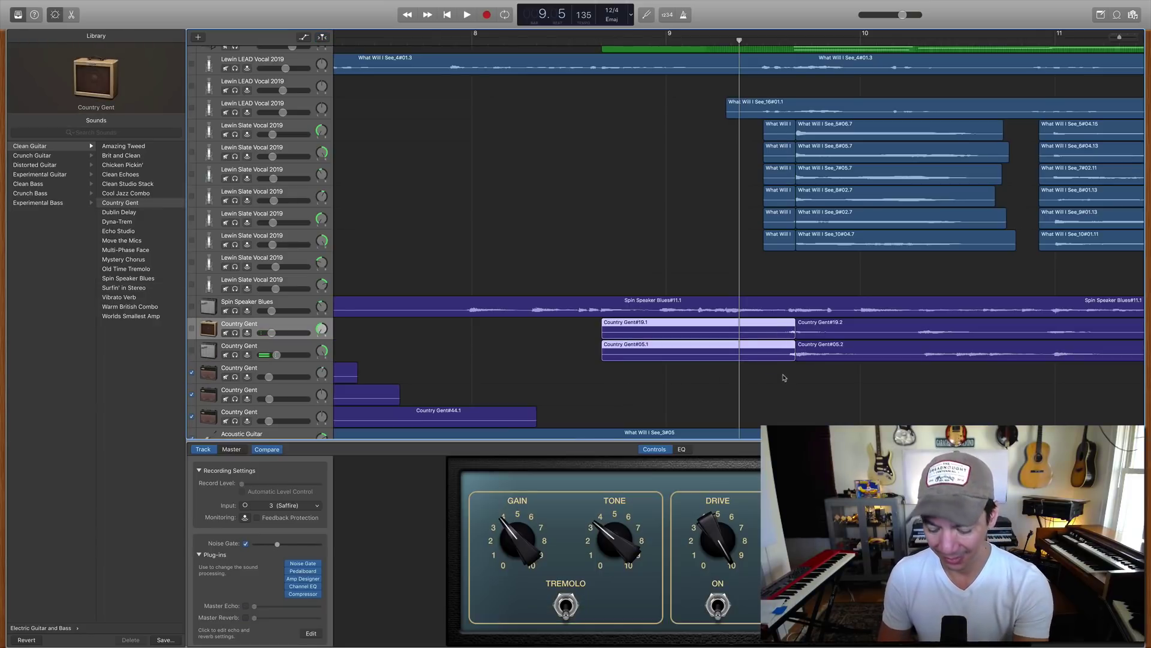
key("Delete")
left_click_drag(785, 340, 629, 366)
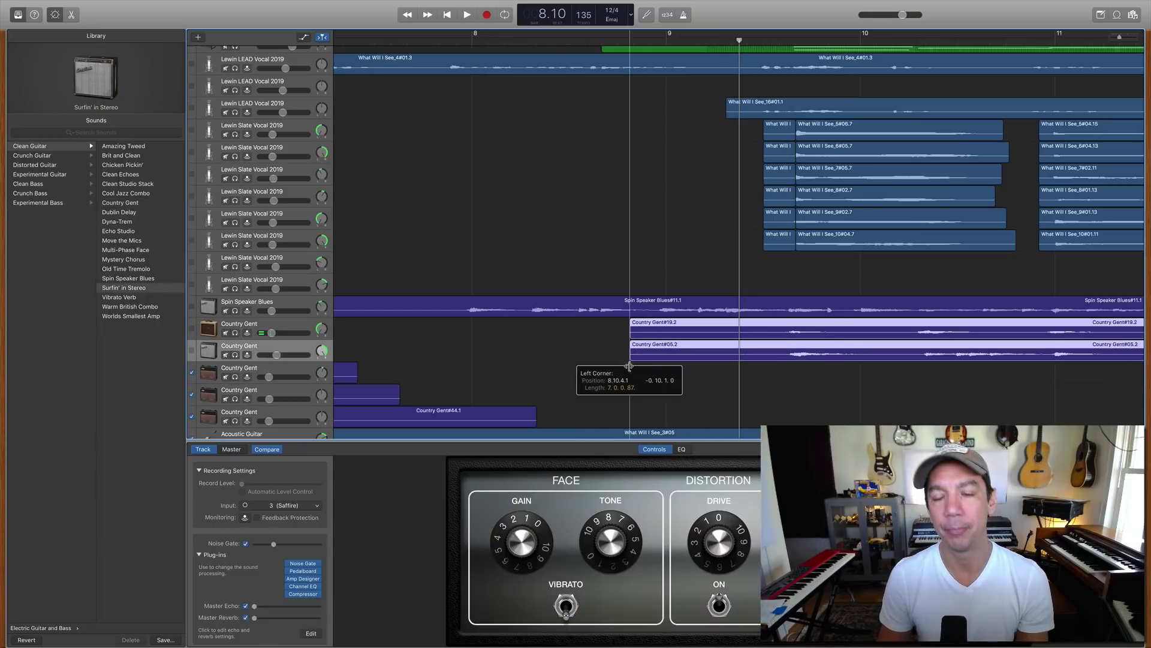
Play the full mix from bar 9, beat 5 to beat 10 to audition the extended Country Gent regions.
scroll(706, 136, "right", 5)
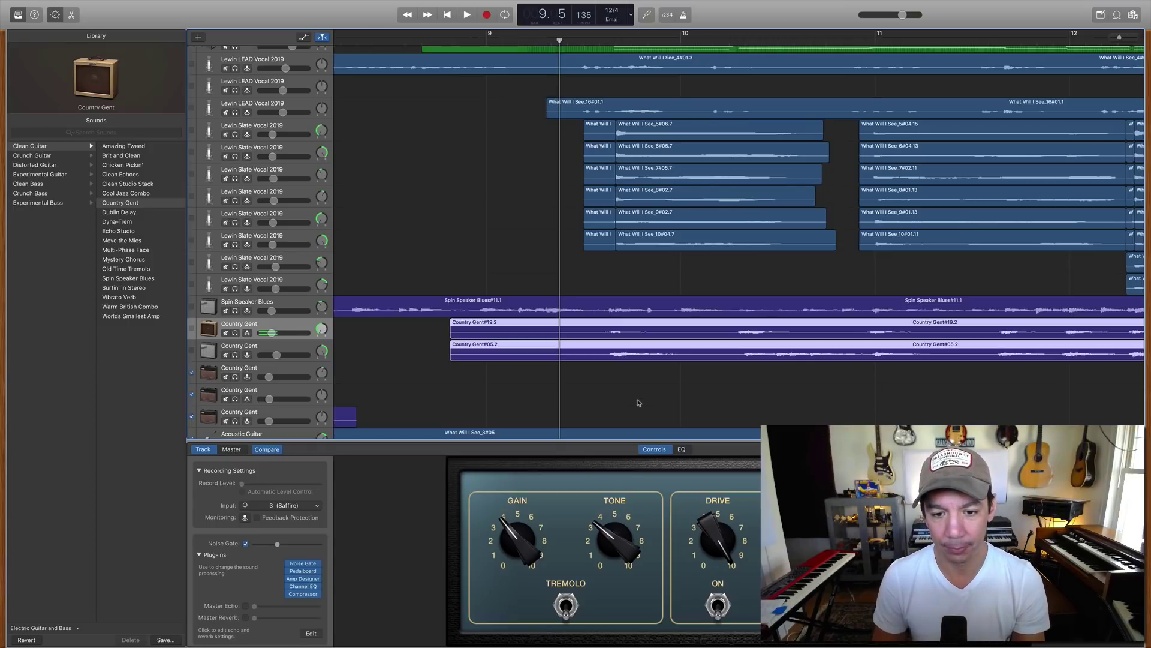
key("space")
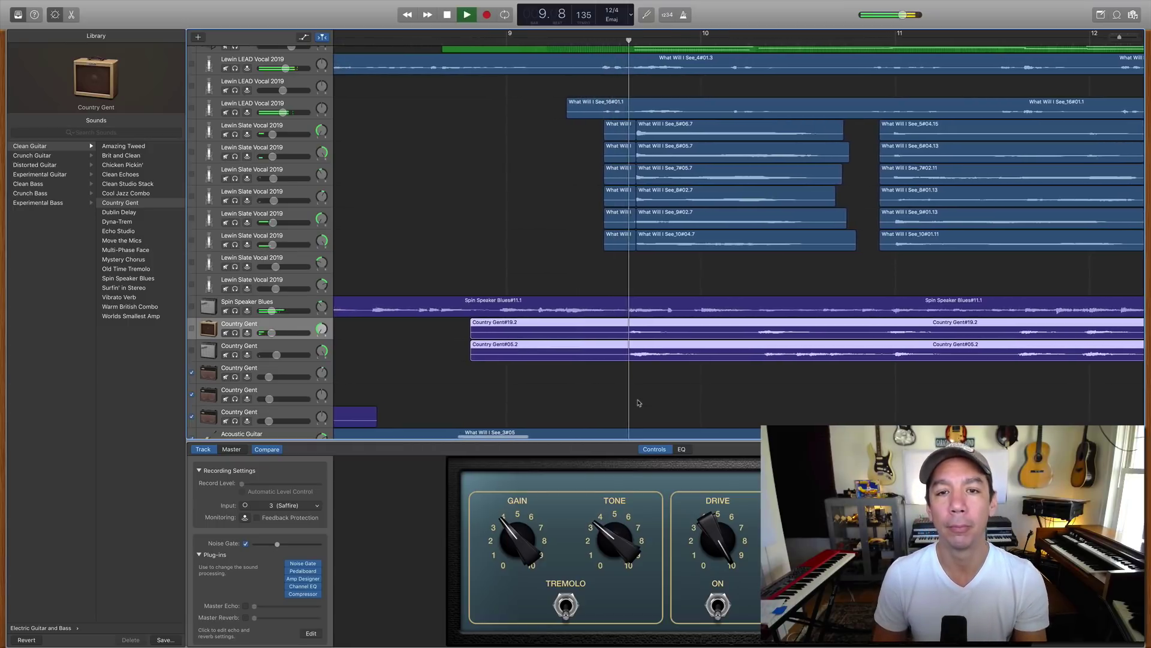
key("space")
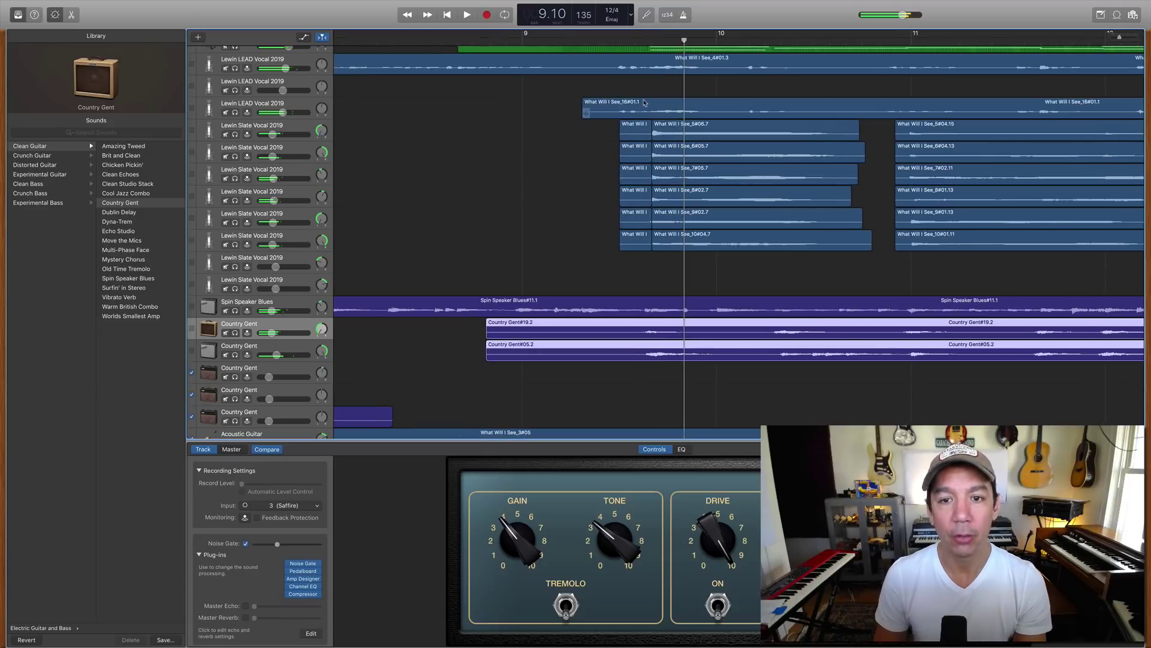
Play the full mix from bar 8, beat 5 into bar 9, and place the playhead at bar 9, beat 9.
left_click(568, 37)
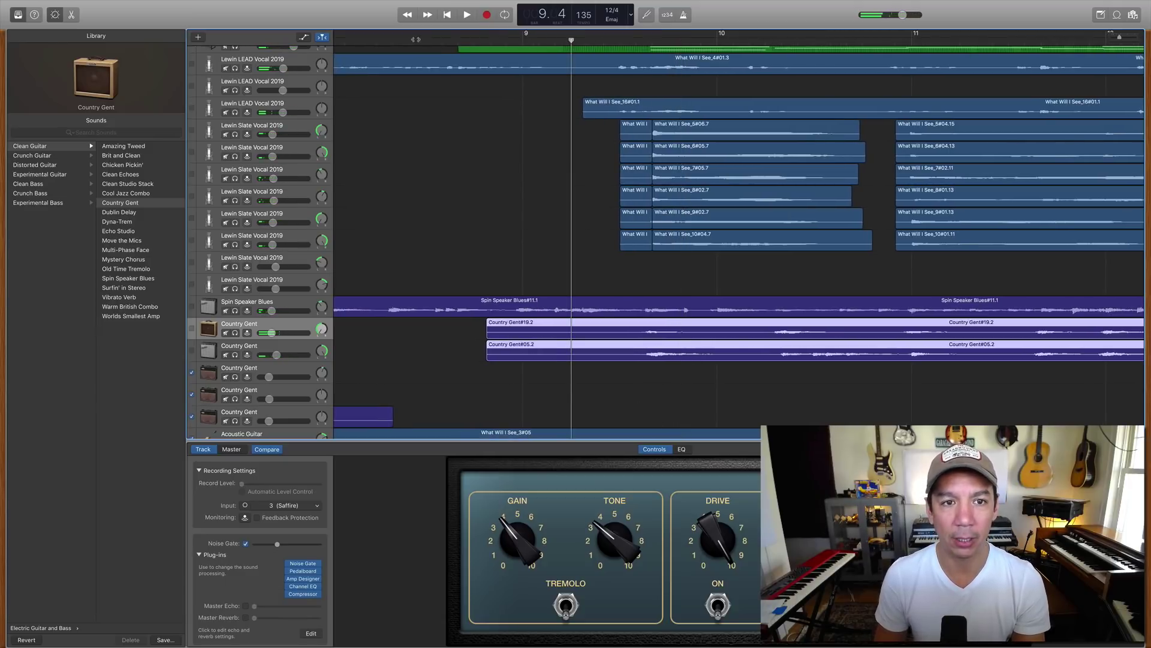
left_click(394, 38)
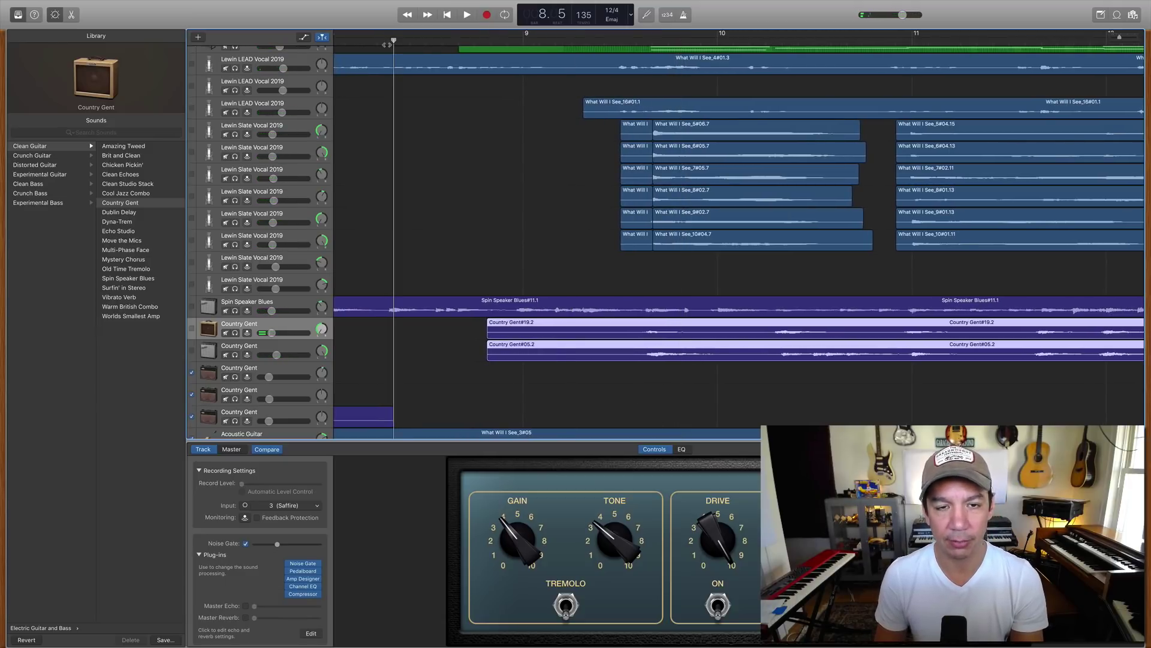
key("space")
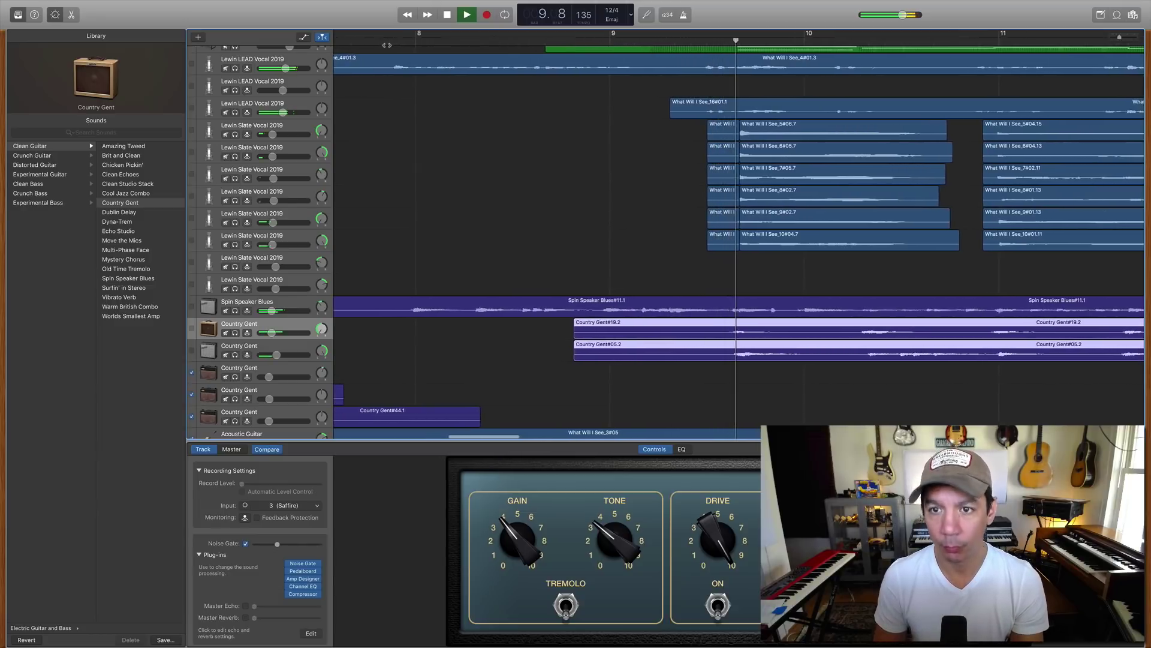
key("space")
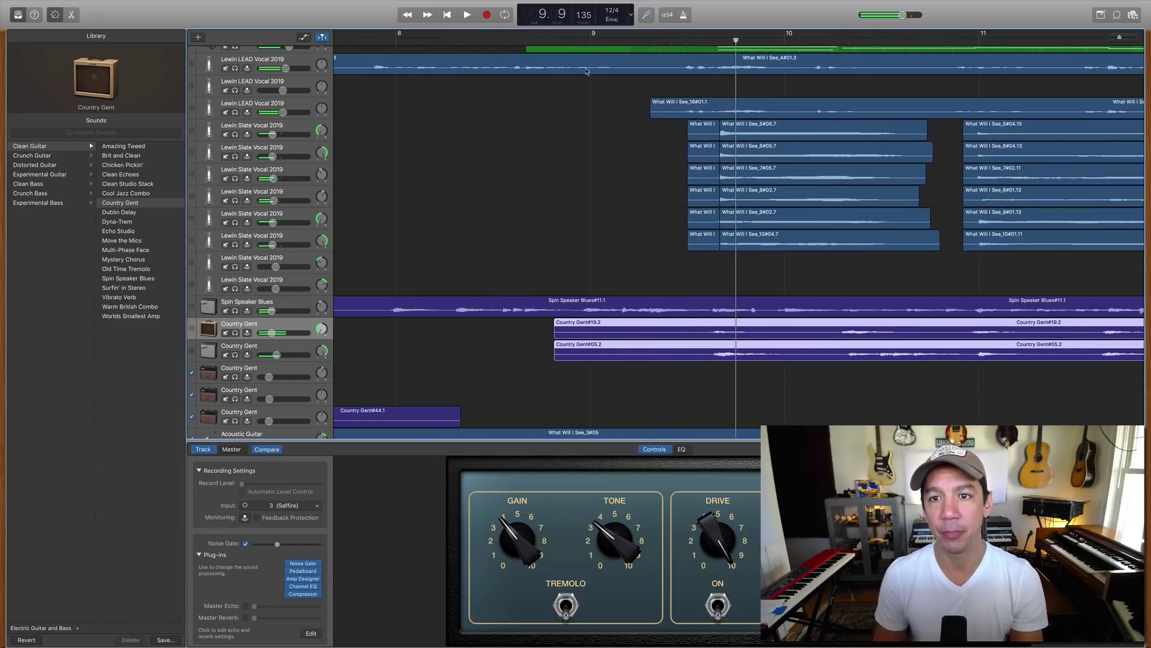
left_click(721, 43)
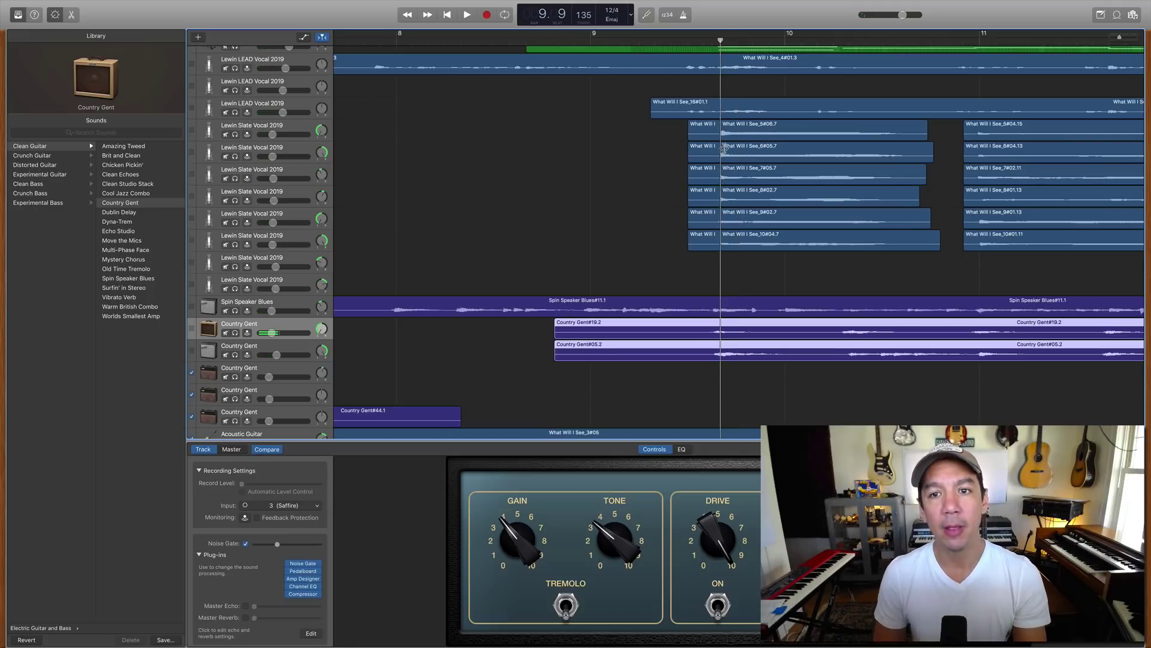
Split the regions on the two upper Country Gent tracks at bar 9, beat 9.
scroll(724, 150, "up", 4)
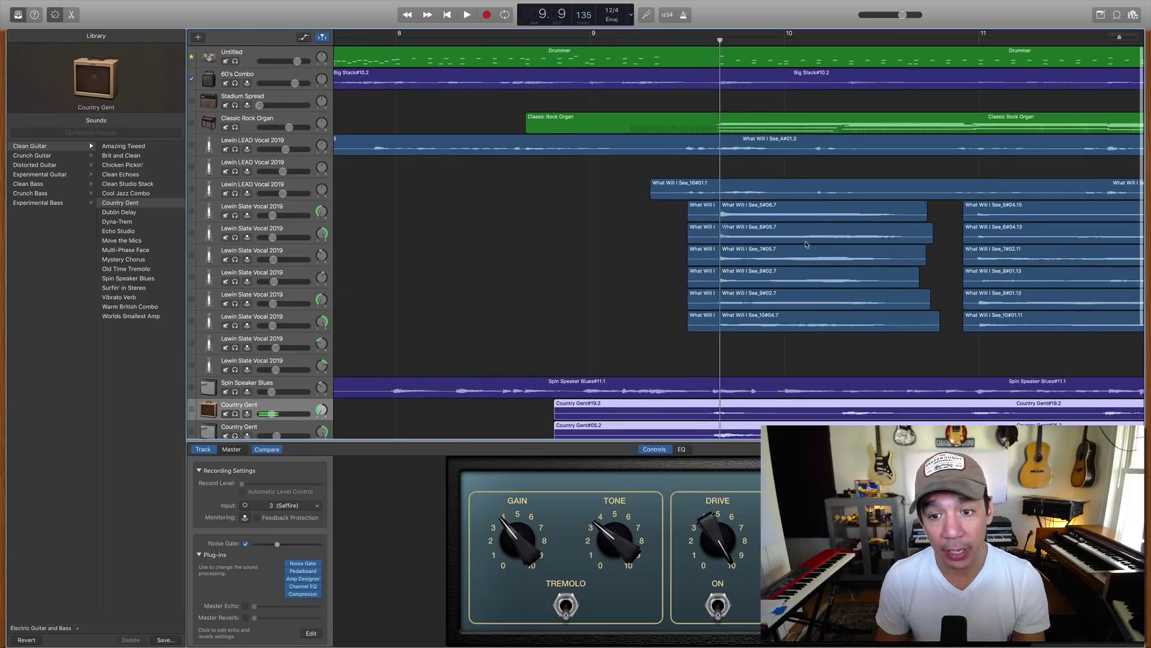
scroll(797, 243, "down", 4)
left_click(762, 339)
left_click(762, 334, "shift")
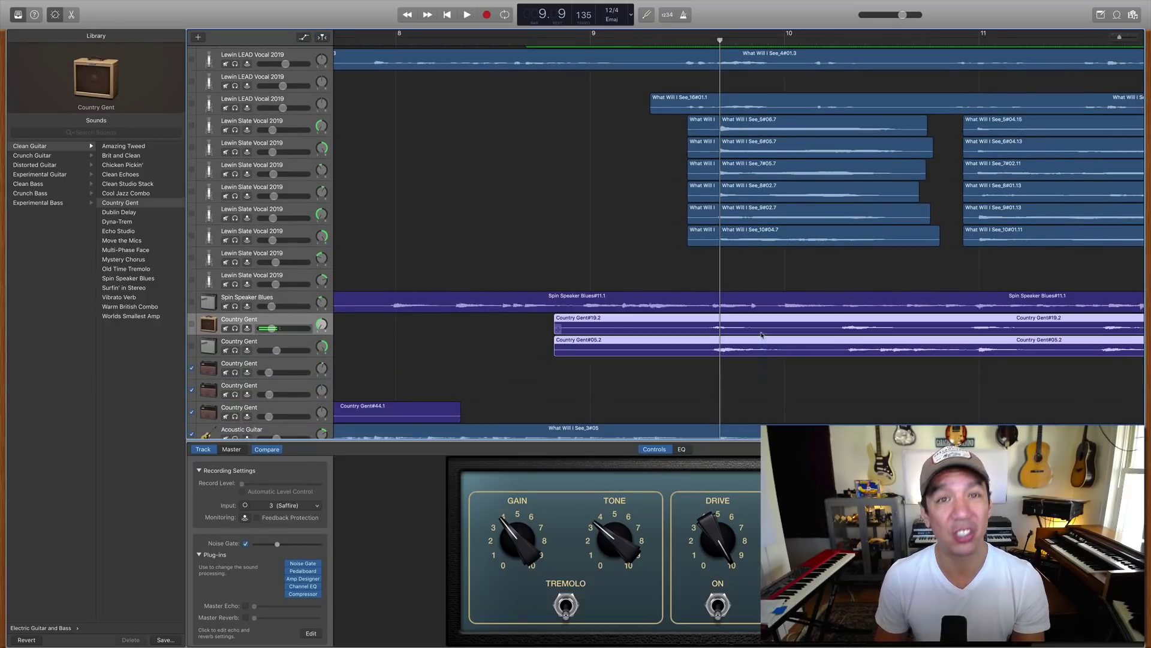
key("super+t")
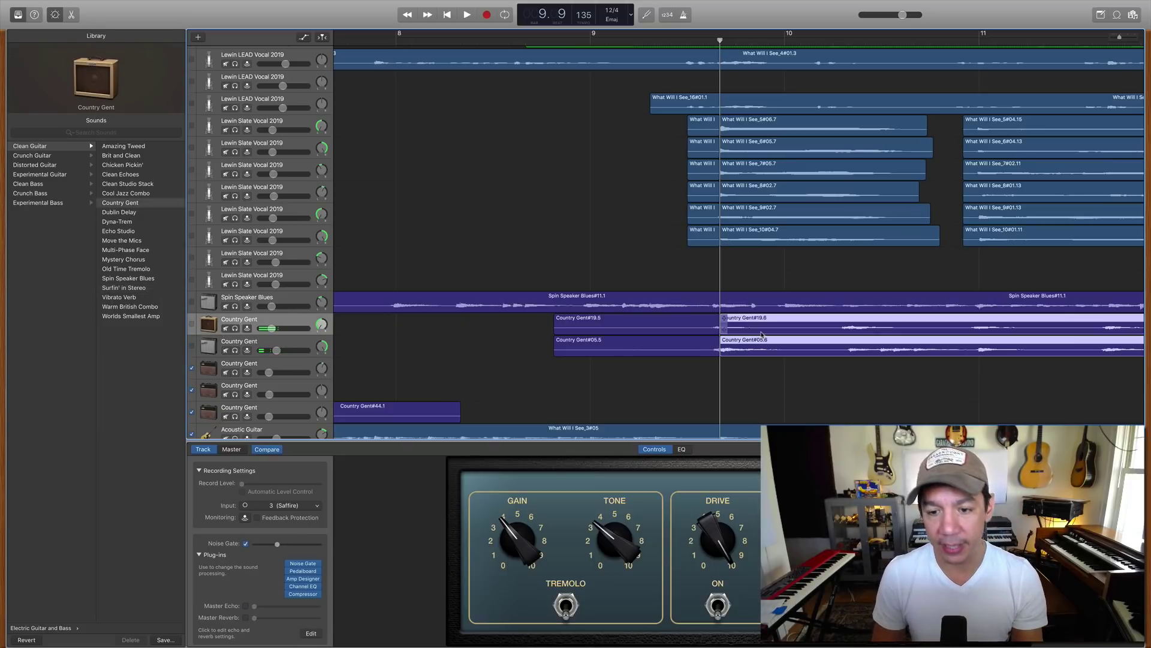
Place the playhead at bar 22, beat 4, and delete the regions on both upper Country Gent tracks around bars 22 to 28.
scroll(758, 394, "right", 1)
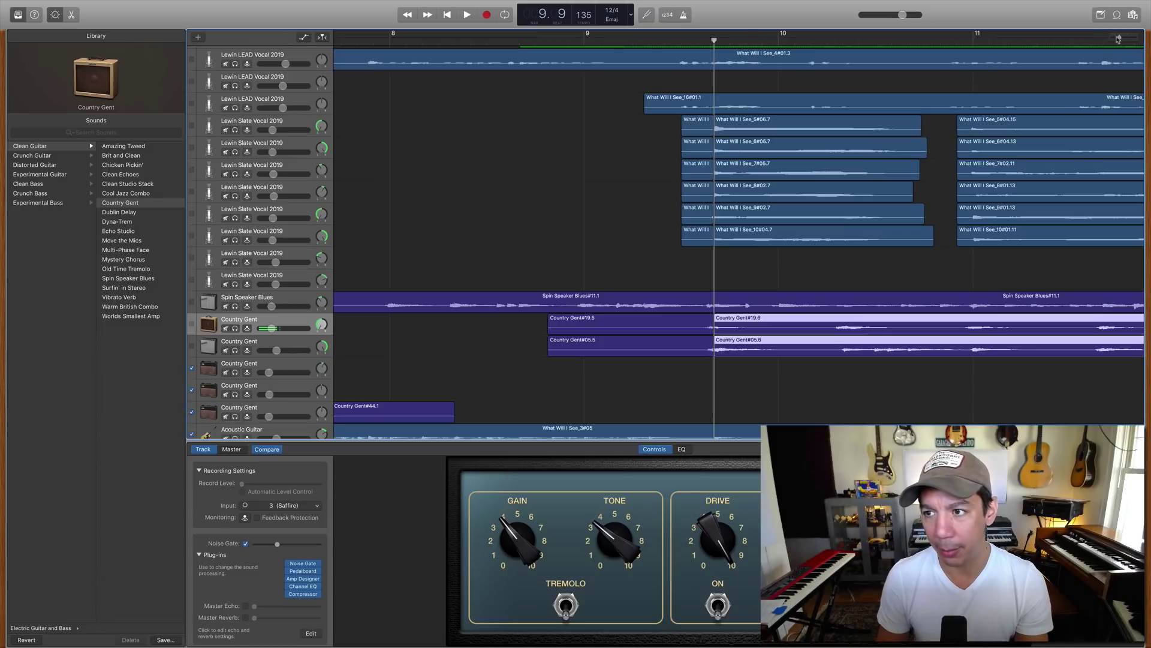
left_click_drag(1119, 37, 1111, 42)
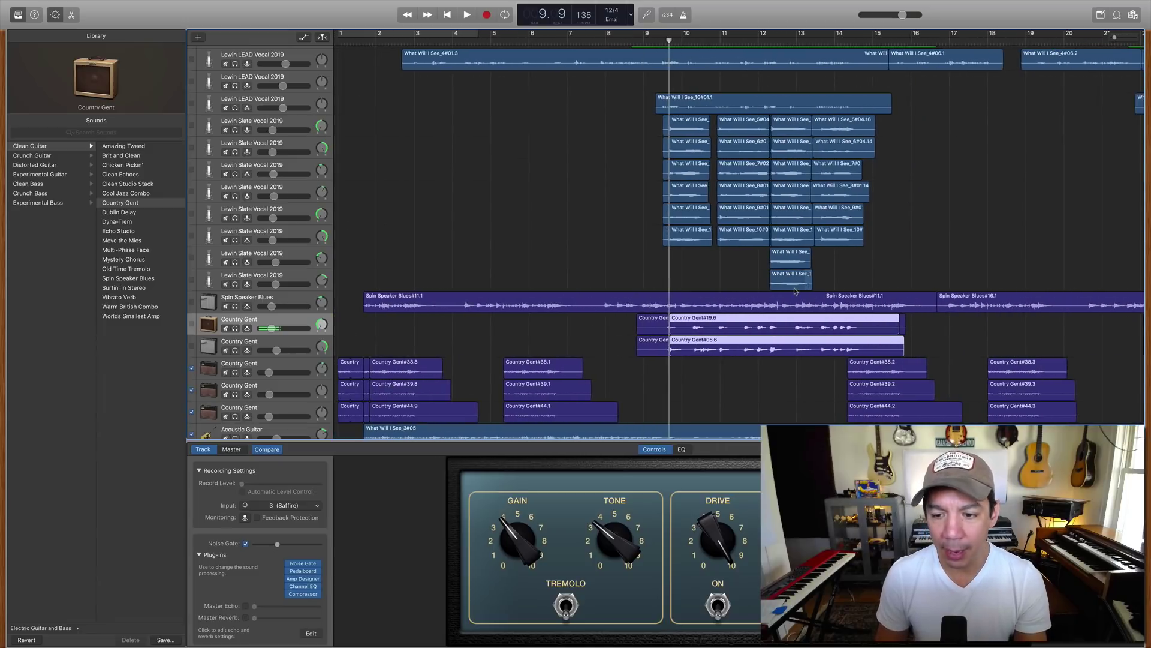
scroll(736, 375, "right", 10)
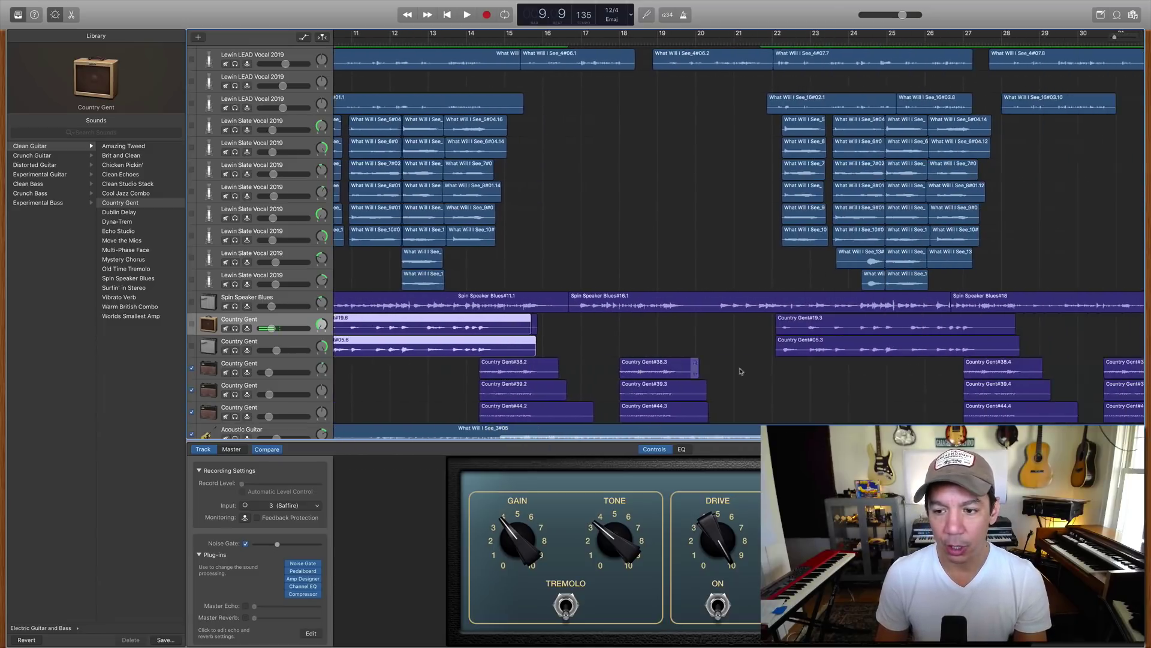
scroll(720, 40, "up", 5)
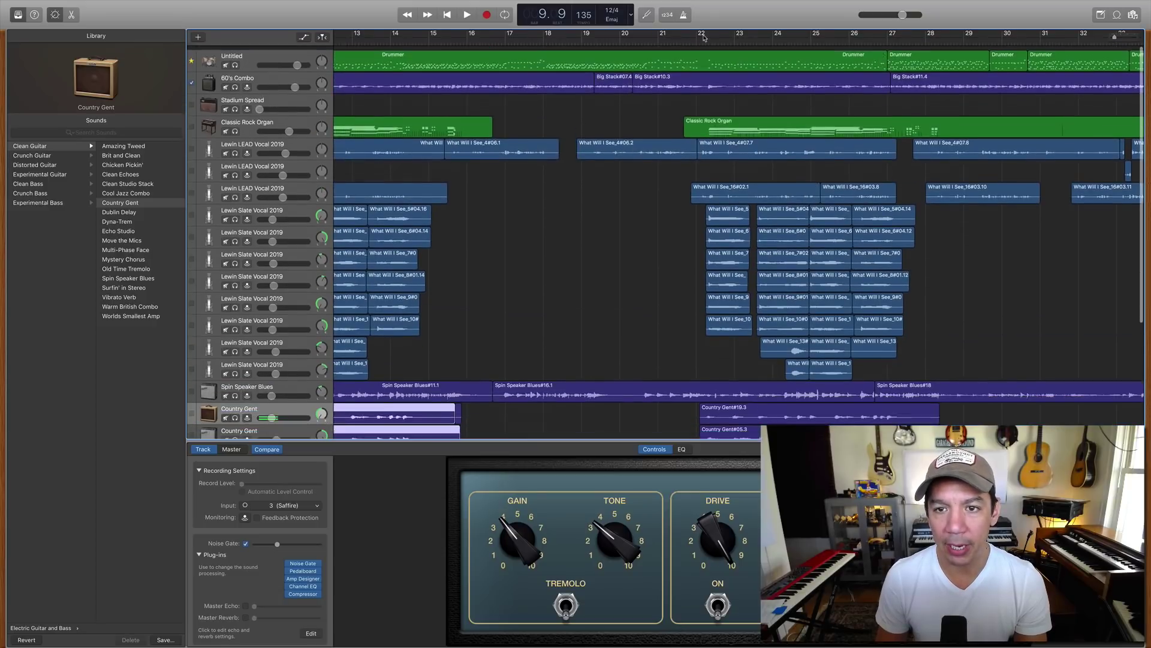
left_click(707, 40)
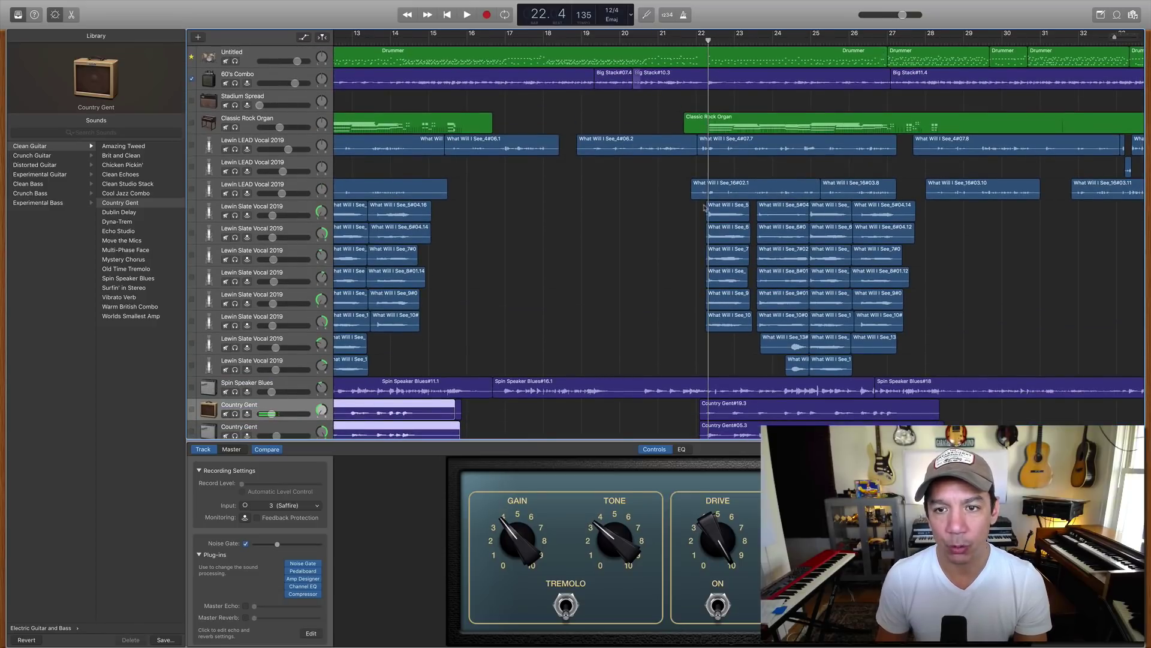
scroll(749, 360, "down", 3)
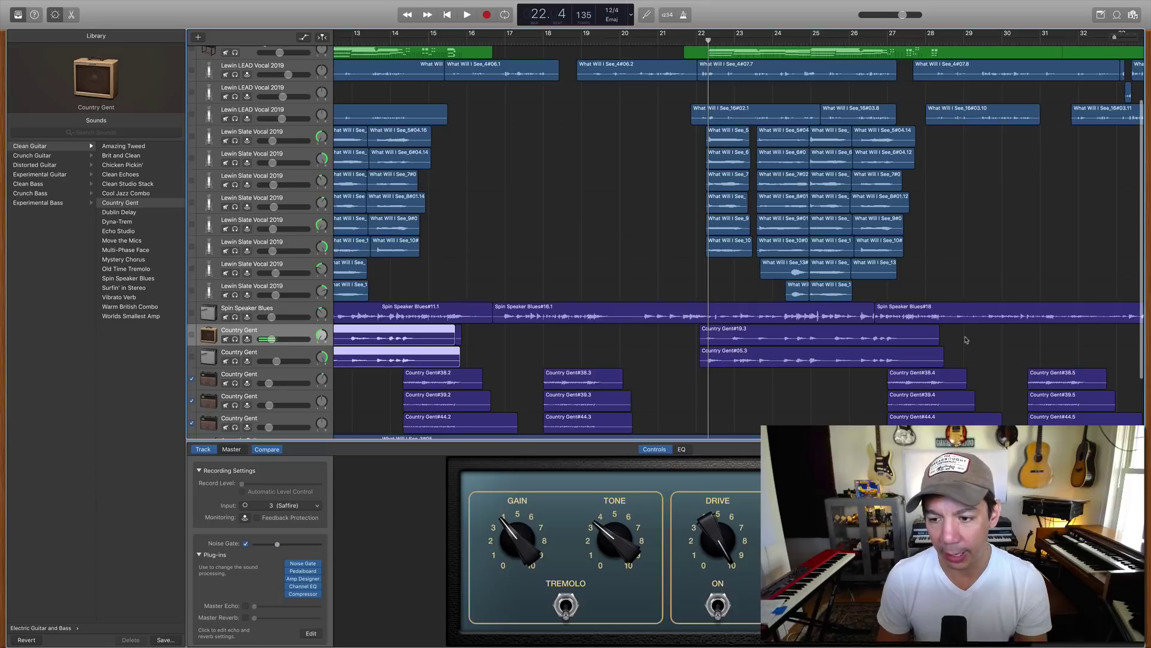
left_click_drag(966, 337, 873, 368)
key("Delete")
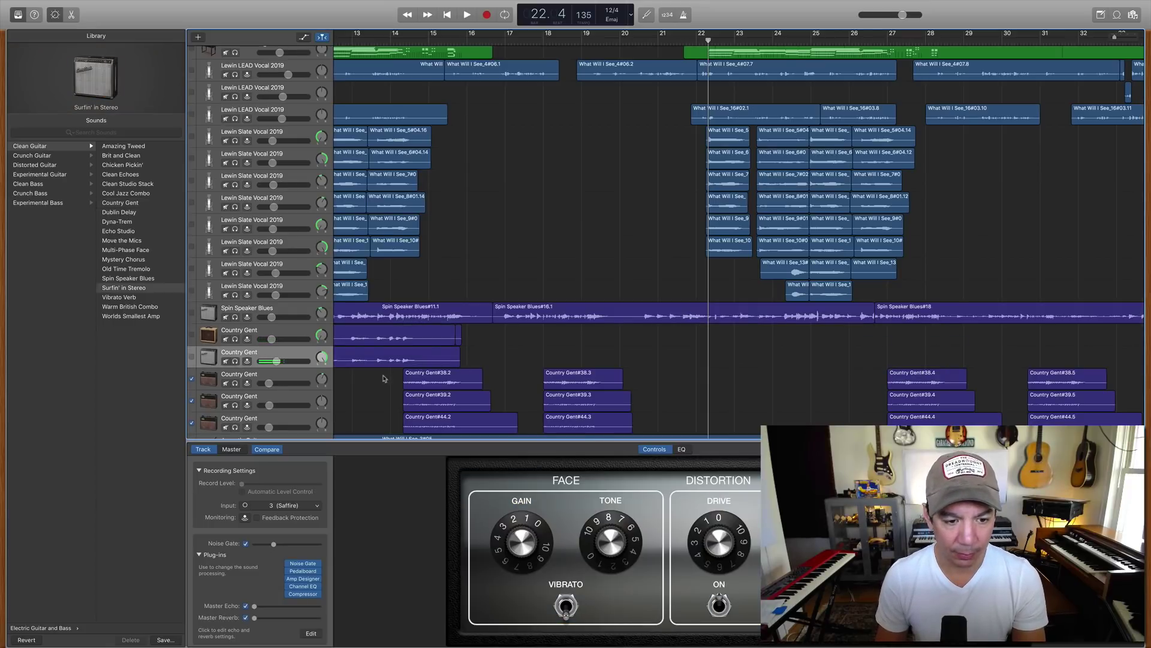
Copy the split Country Gent regions from bar 9 to bar 22, beat 4, and extend the copies' start back to about bar 22, beat 1.
left_click_drag(385, 378, 385, 338)
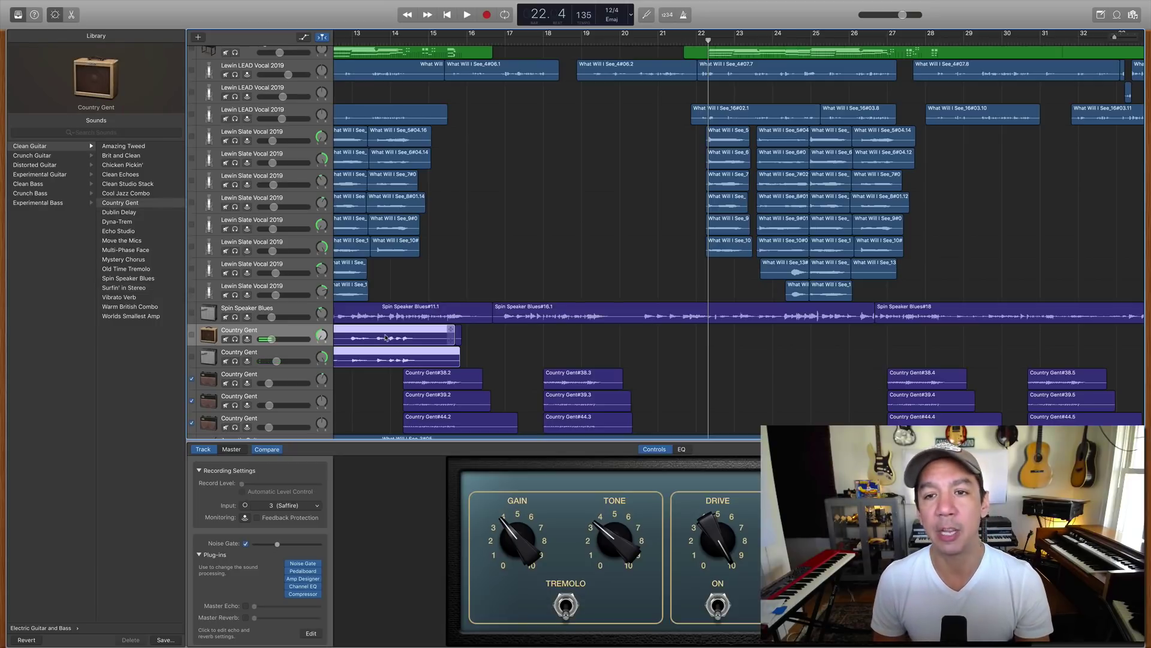
key("super+v")
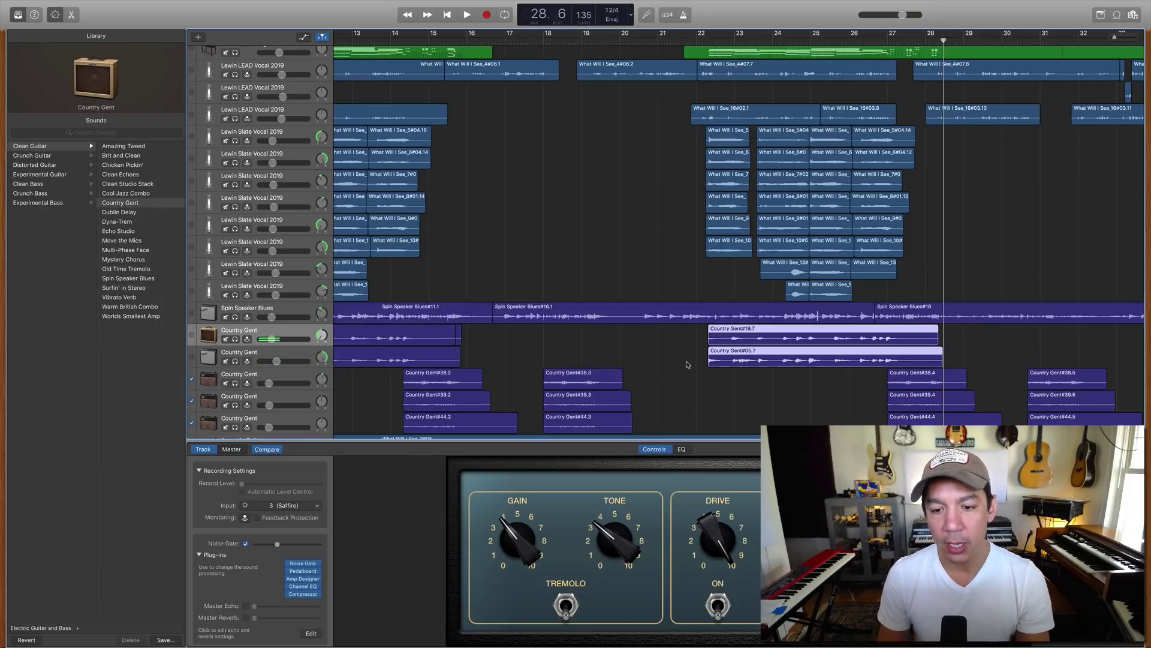
left_click(709, 42)
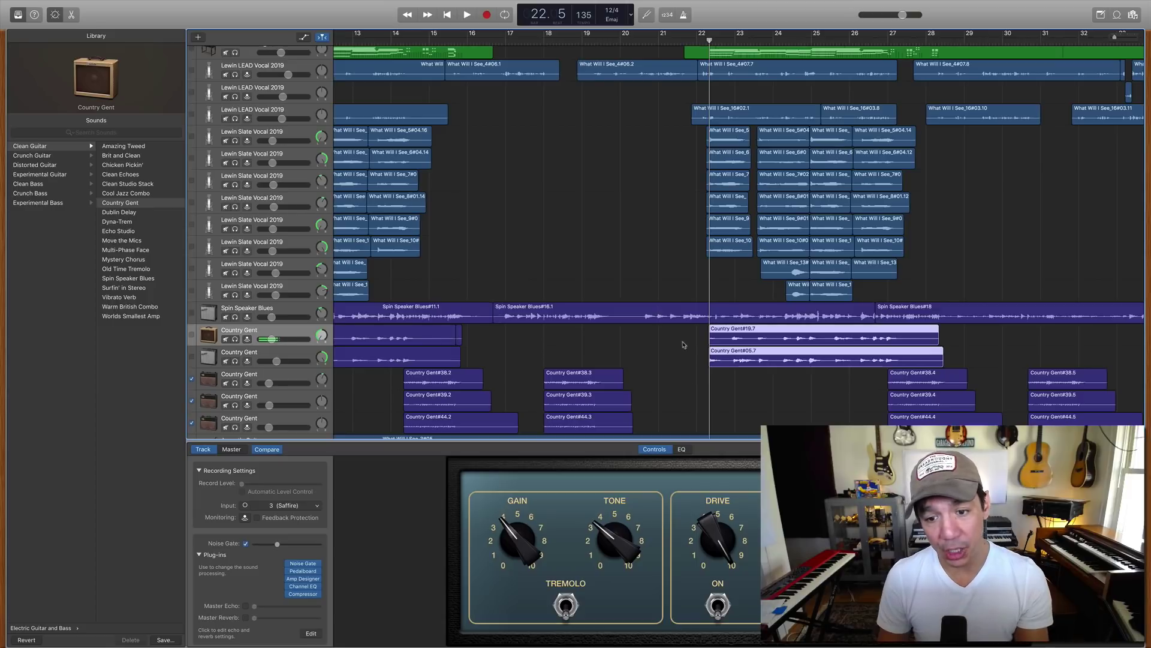
left_click_drag(712, 362, 699, 363)
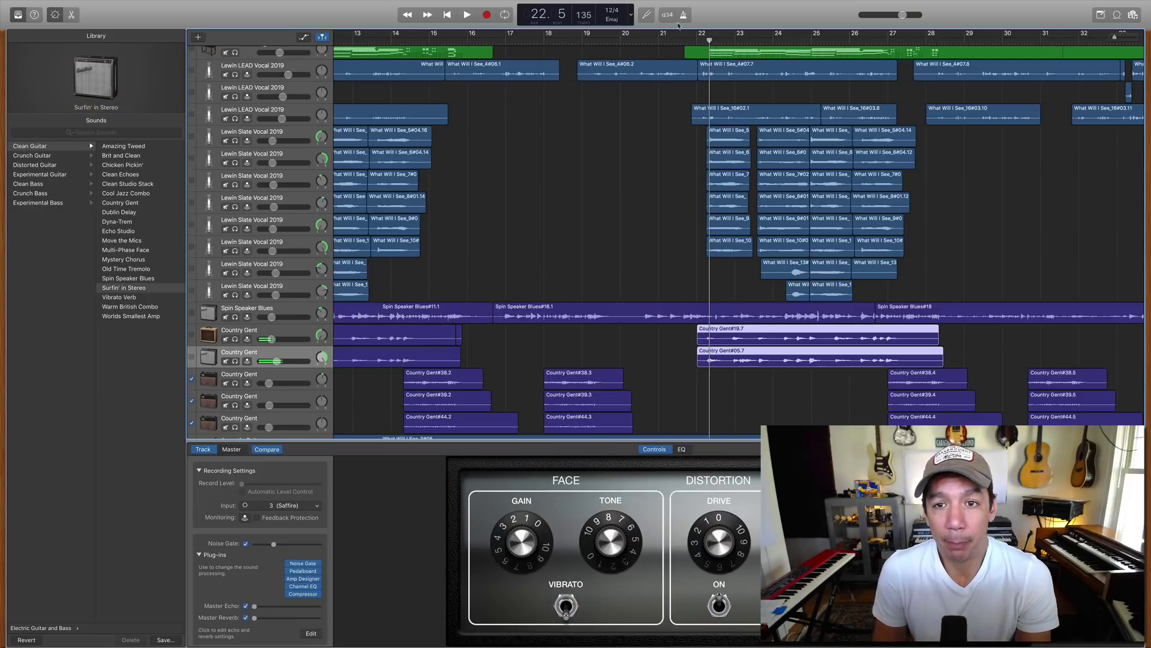
Play the full mix from just before bar 22 to bar 23, beat 7, to audition the pasted Country Gent regions.
left_click(691, 40)
key("space")
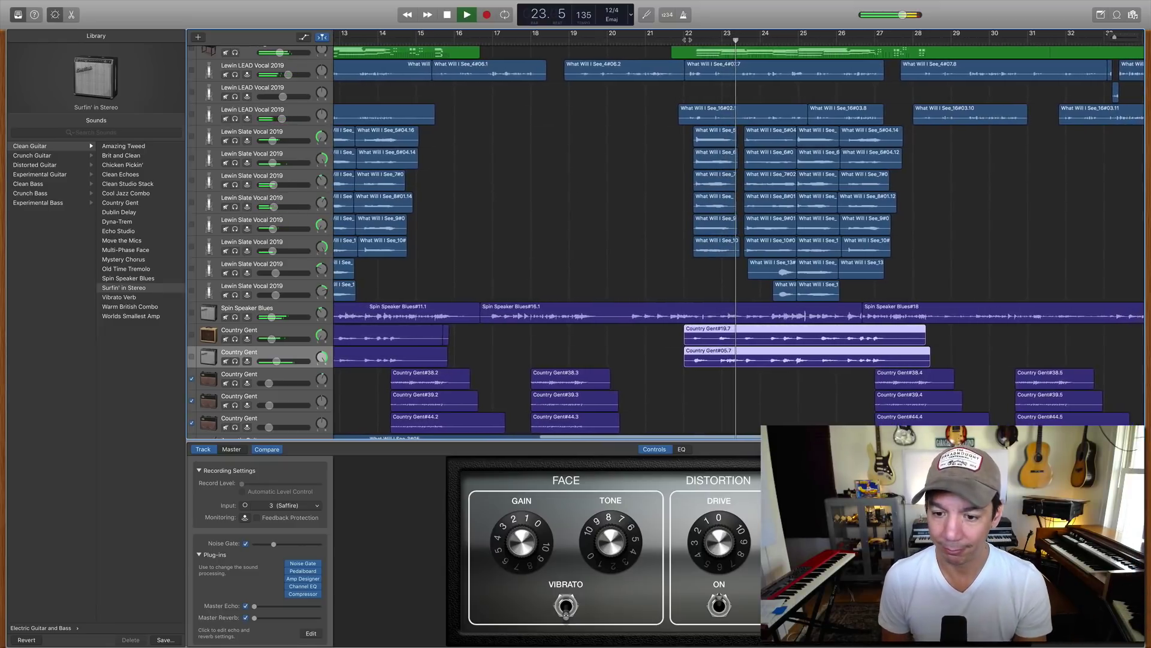
key("space")
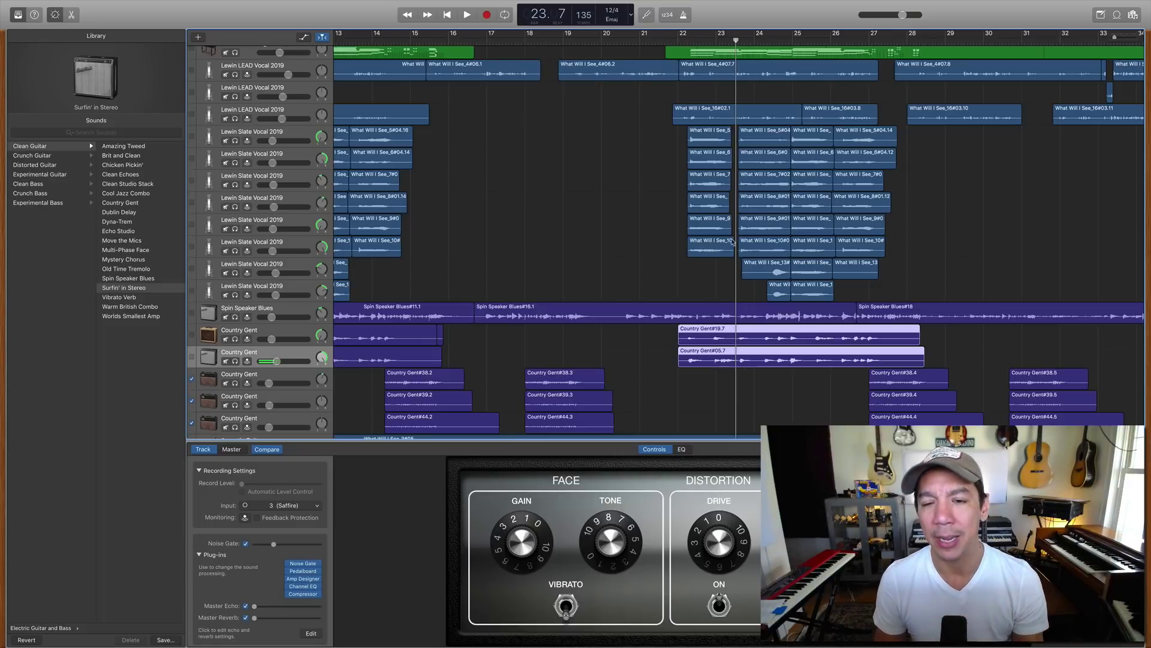
Return the playhead to bar 1, beat 1, and solo the three lower Country Gent tracks.
scroll(695, 84, "up", 3)
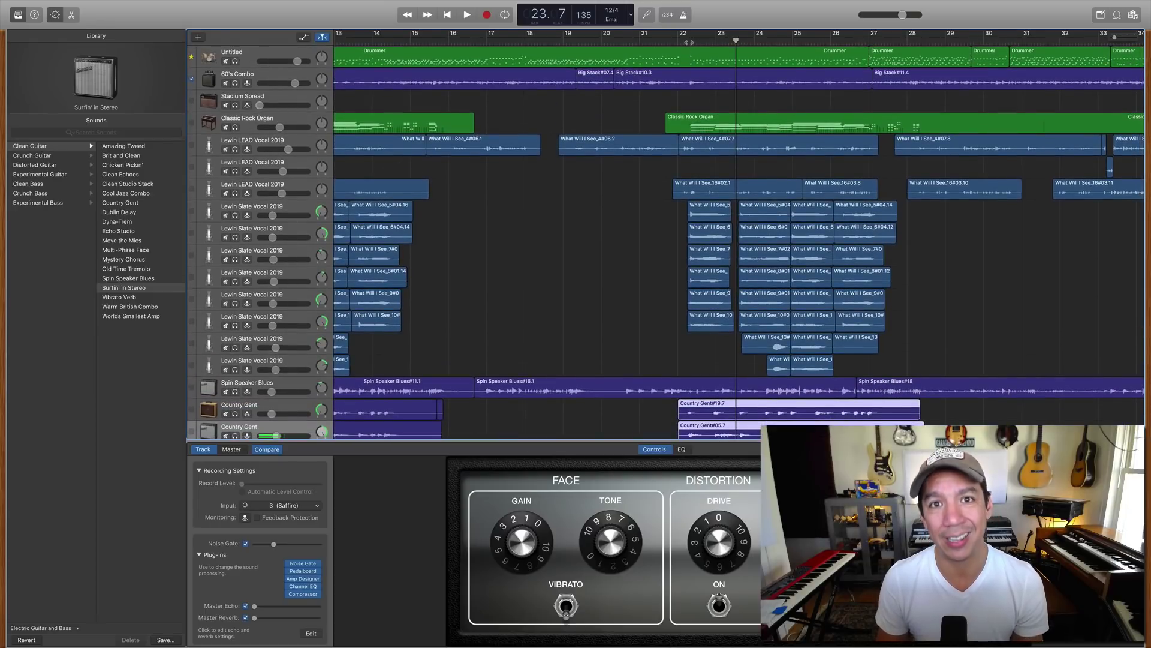
scroll(728, 234, "down", 4)
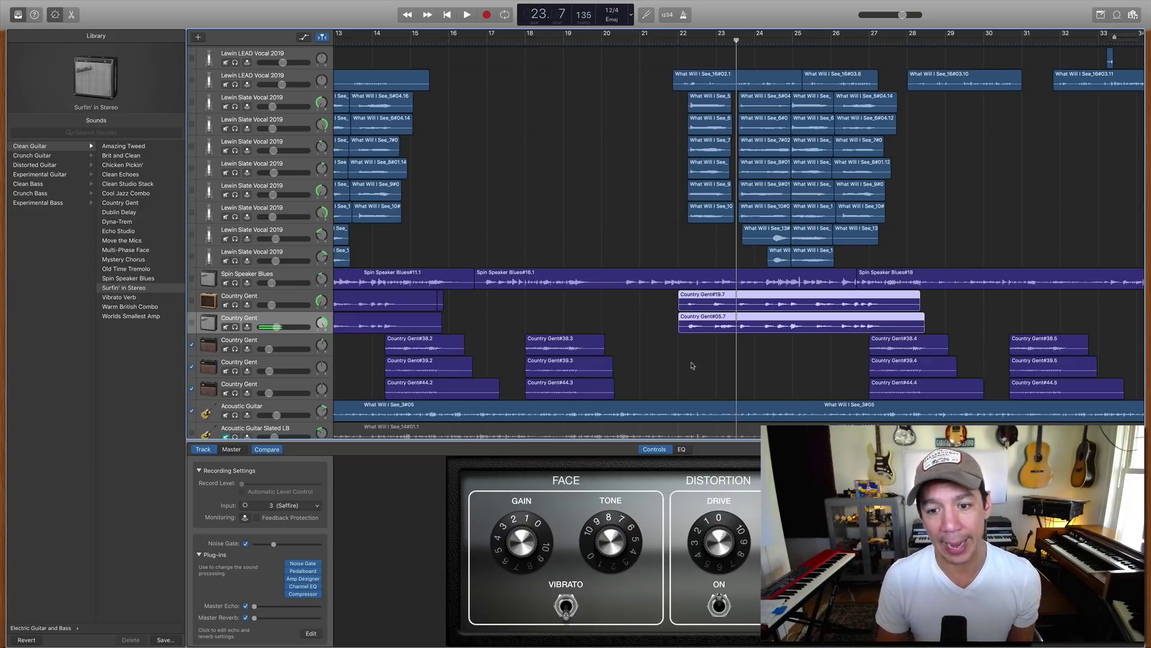
scroll(692, 365, "down", 3)
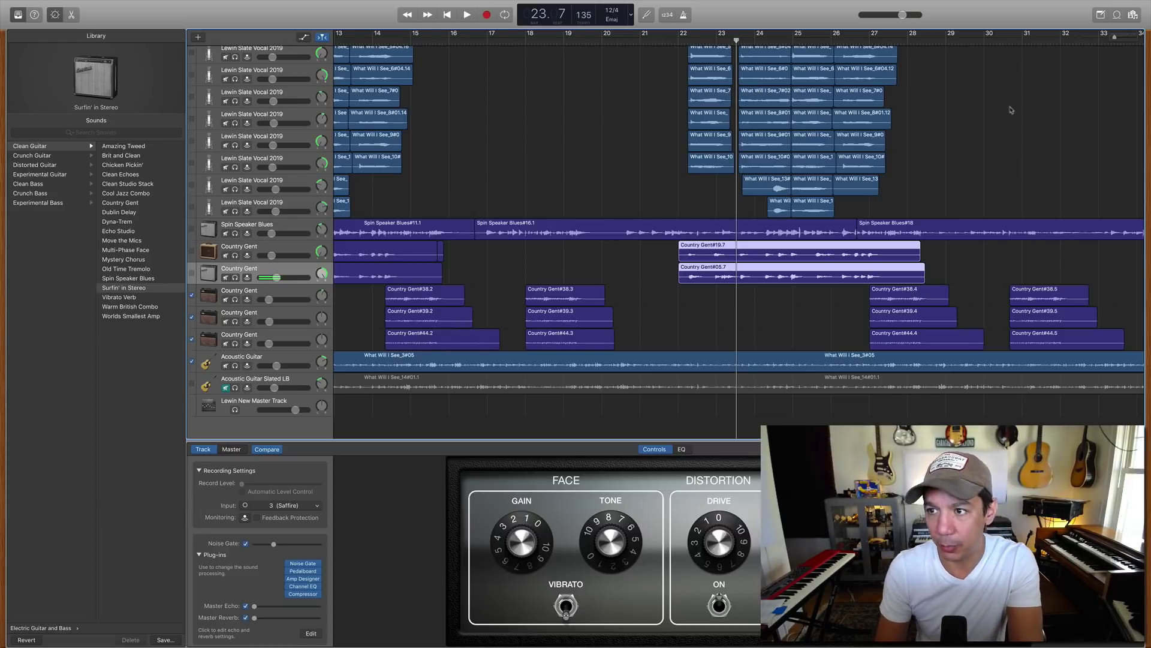
scroll(673, 295, "left", 2)
scroll(673, 295, "left", 10)
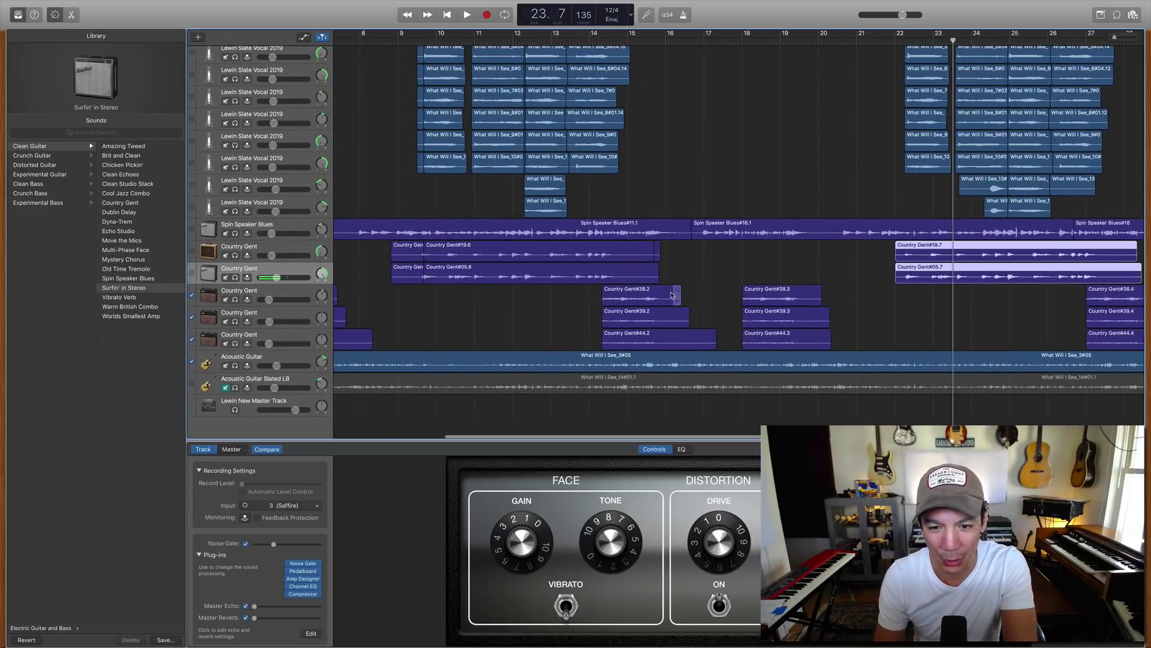
scroll(667, 295, "left", 3)
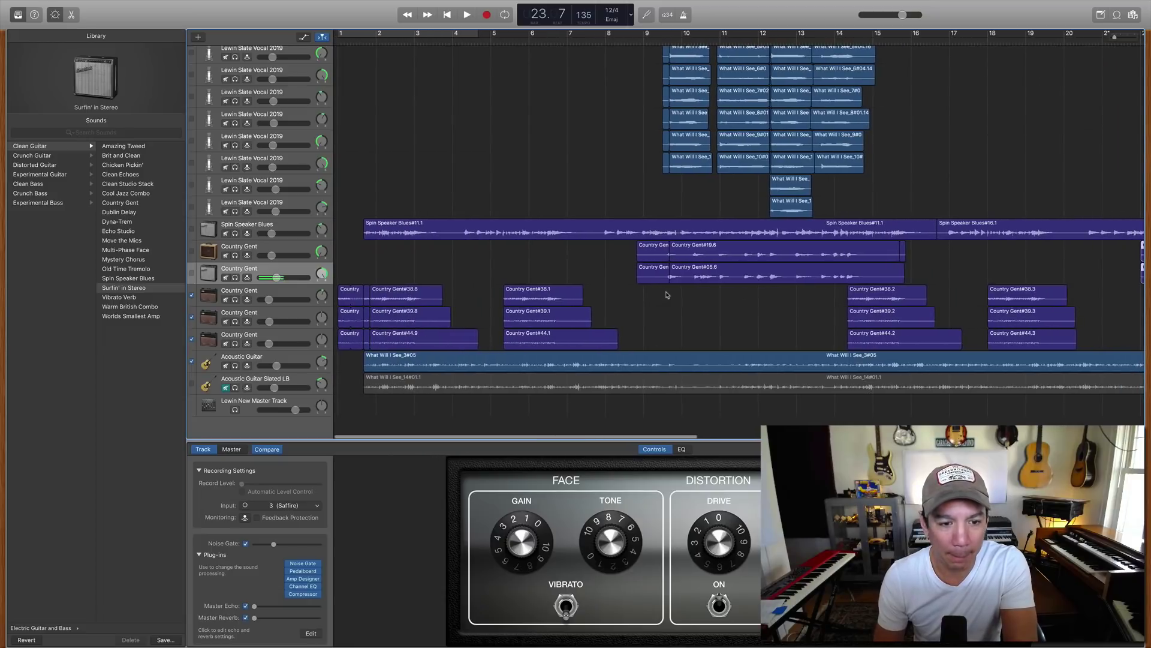
left_click(349, 38)
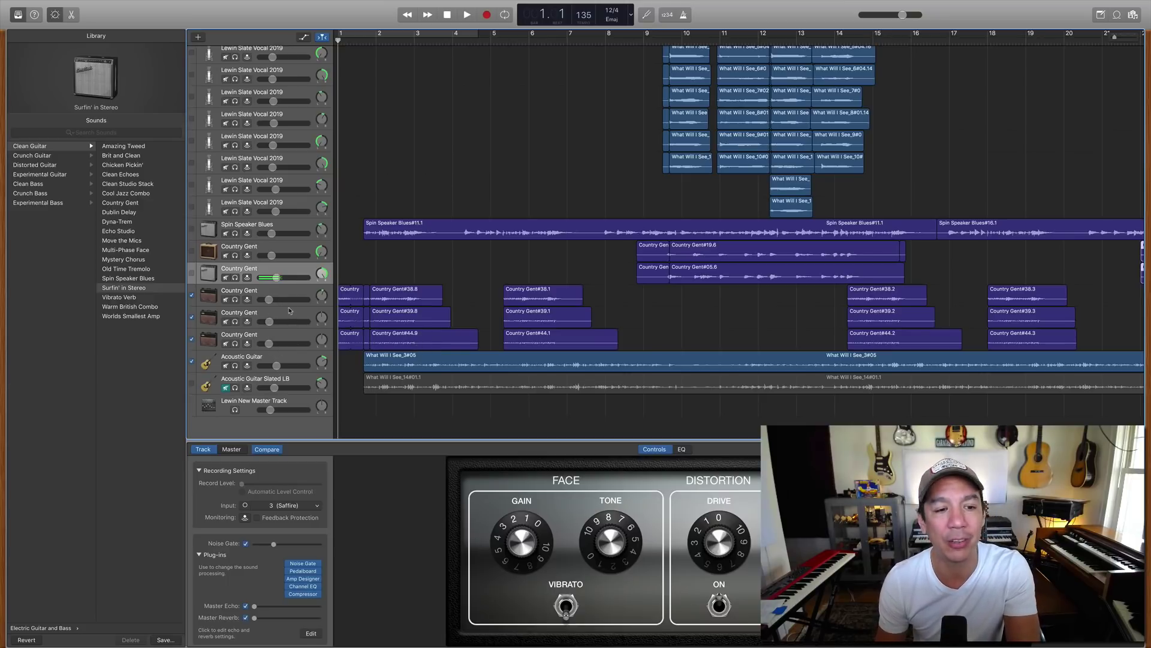
left_click_drag(235, 300, 235, 344)
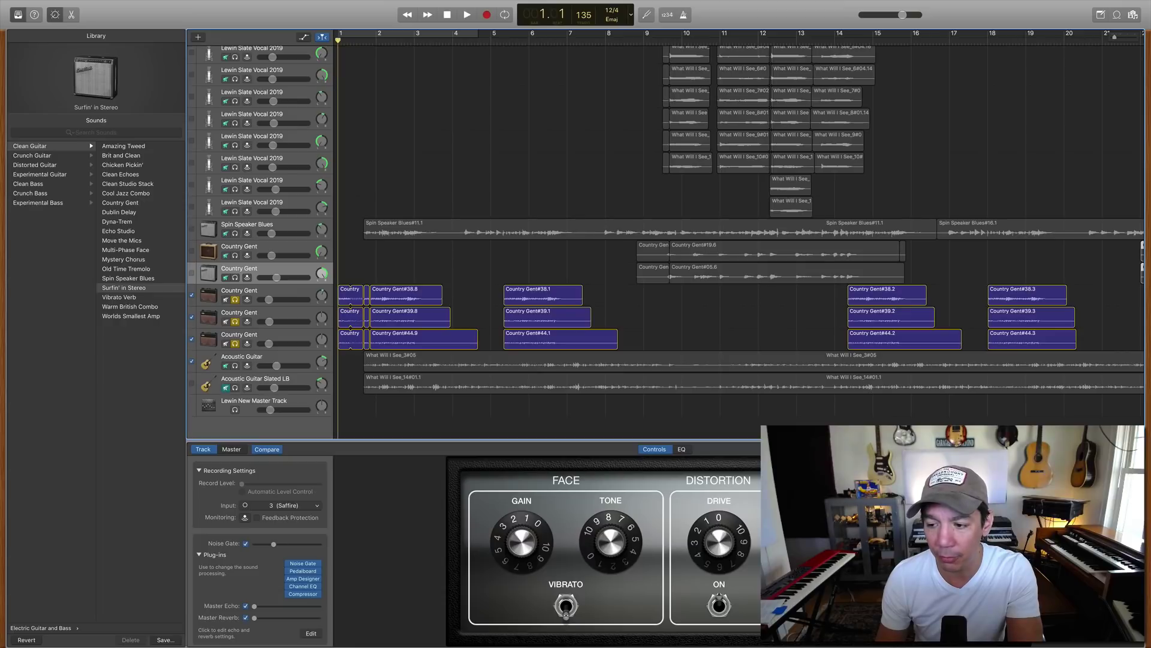
Review the Amp Designer settings on the three soloed Country Gent tracks, and close the plug-in window.
left_click(1133, 449)
mouse_move(488, 176)
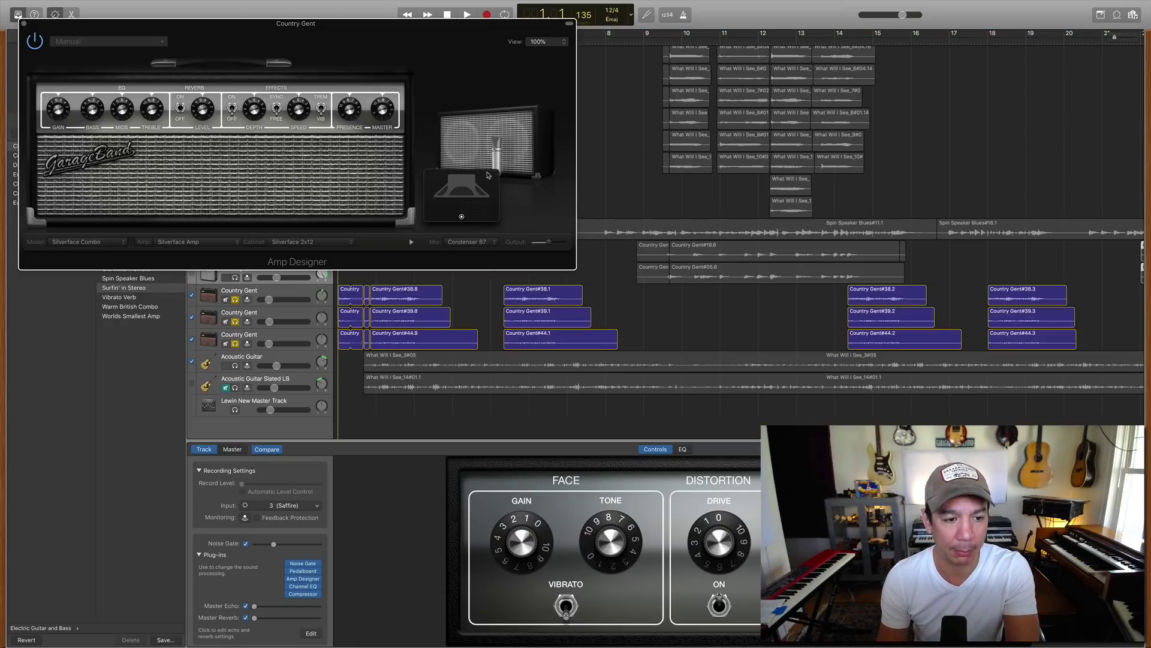
key("Down")
key("Down")
key("Down")
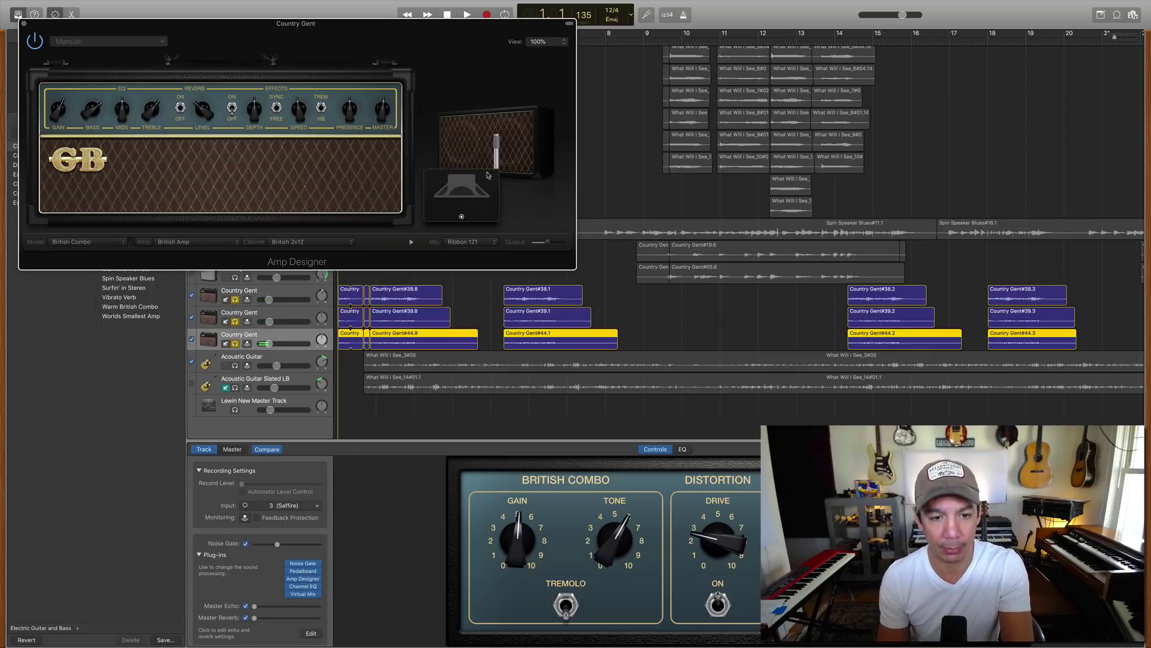
key("Up")
key("Up")
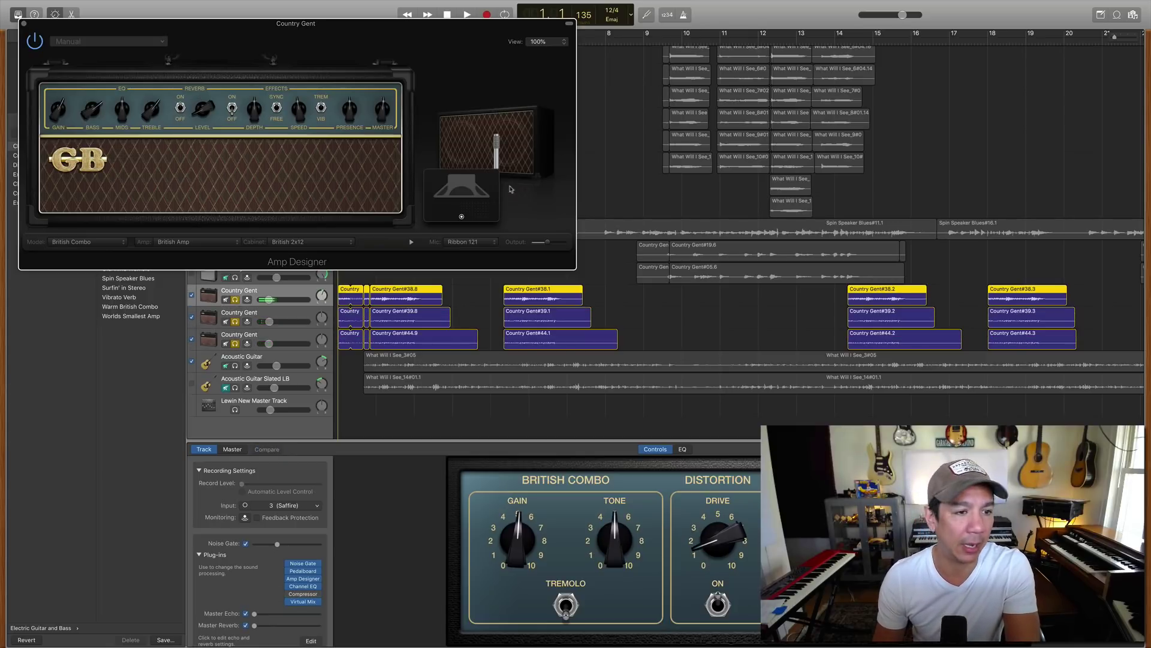
left_click(23, 24)
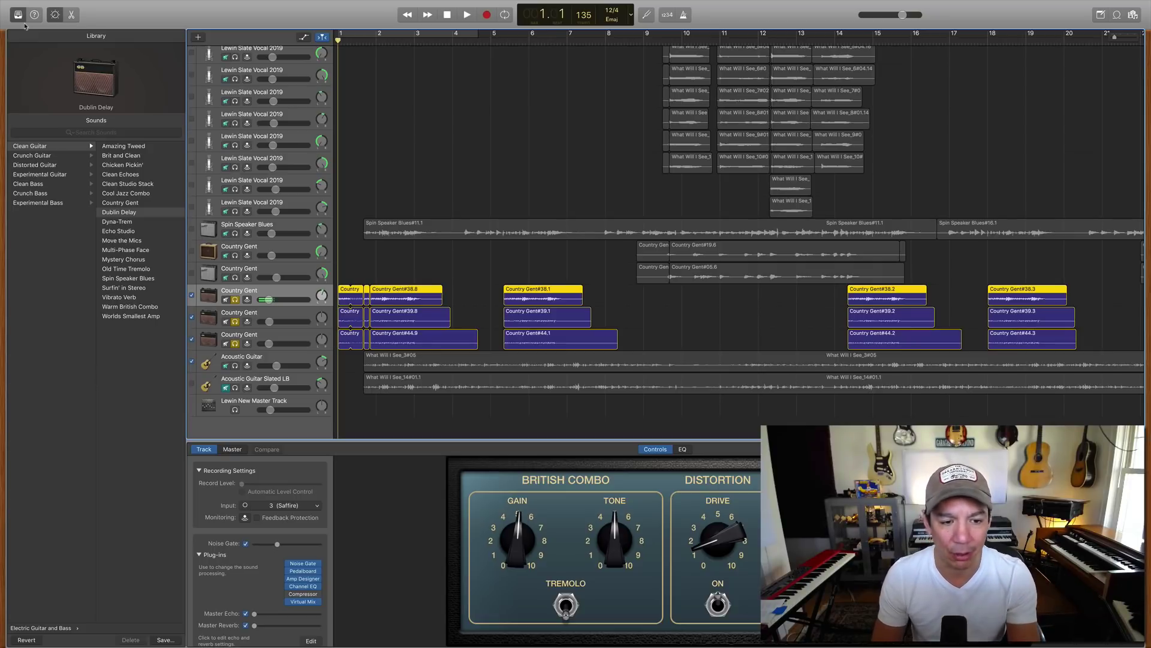
Play the three soloed Country Gent tracks from bar 1 to bar 4, beat 2.
key("space")
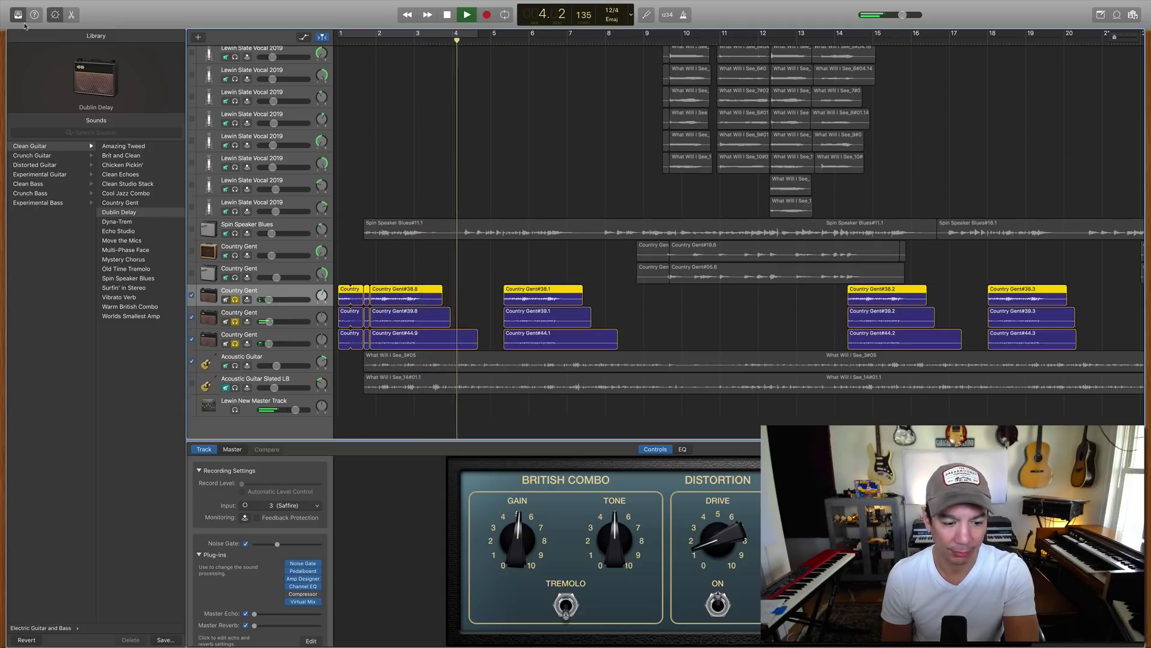
key("space")
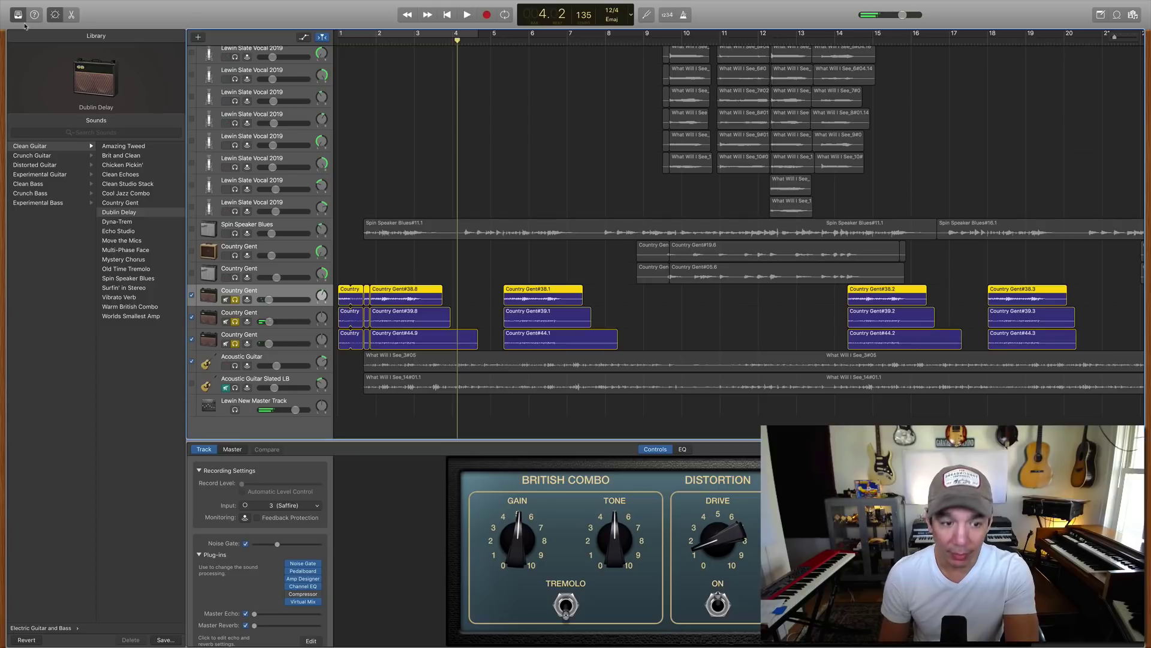
Leave only the lowest Country Gent track soloed, examine its Pedalboard effects, and close the plug-in window.
left_click(288, 339)
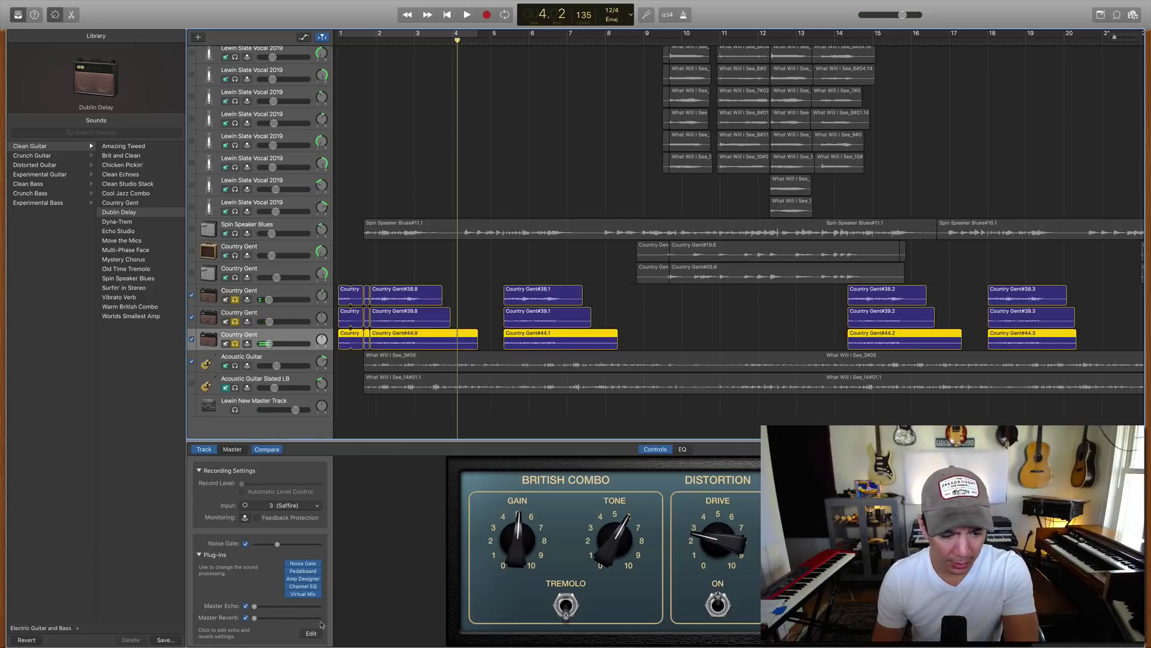
left_click(308, 574)
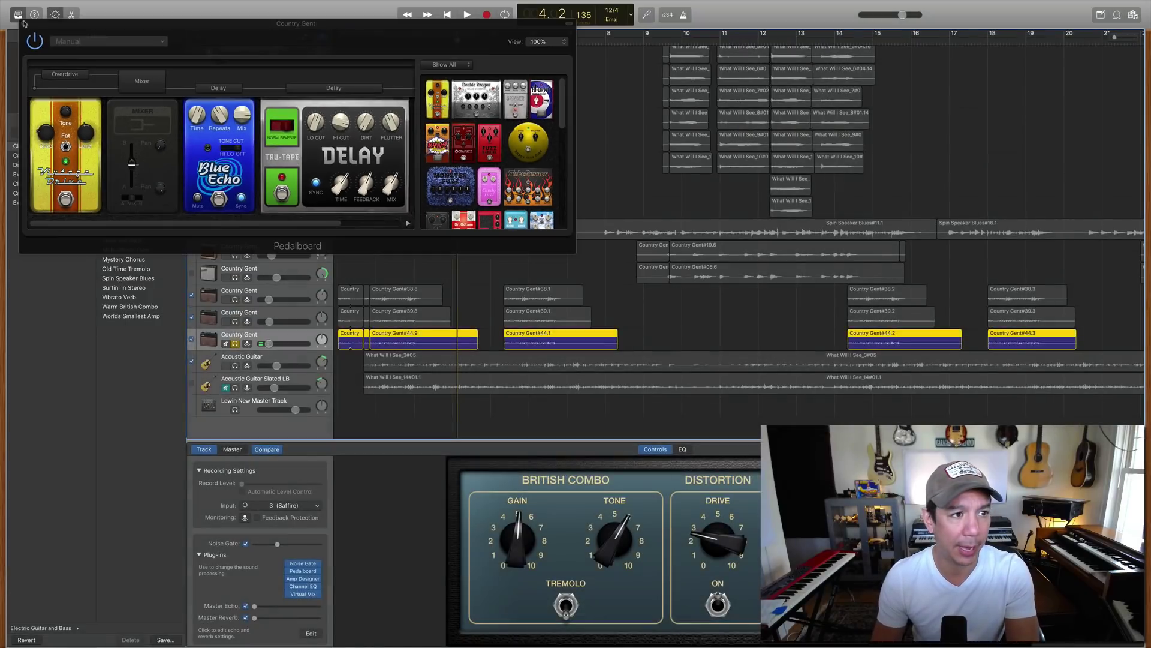
left_click(25, 25)
Play the soloed lowest Country Gent track from bar 2, beat 1, to bar 4, beat 5.
left_click(416, 41)
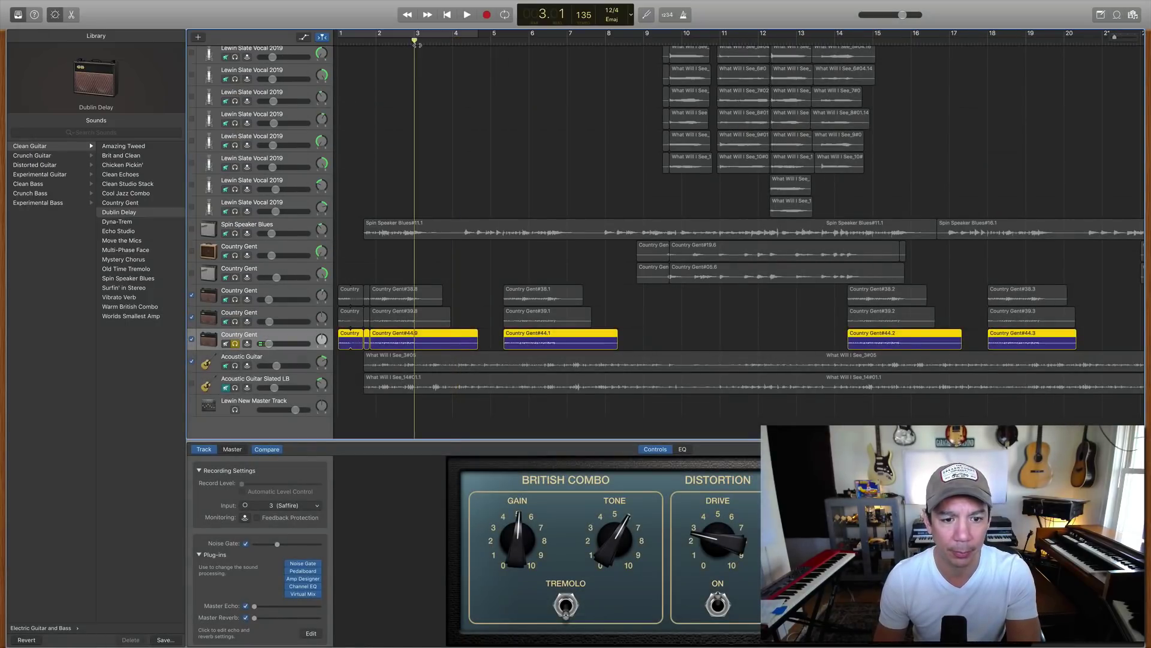
left_click(376, 41)
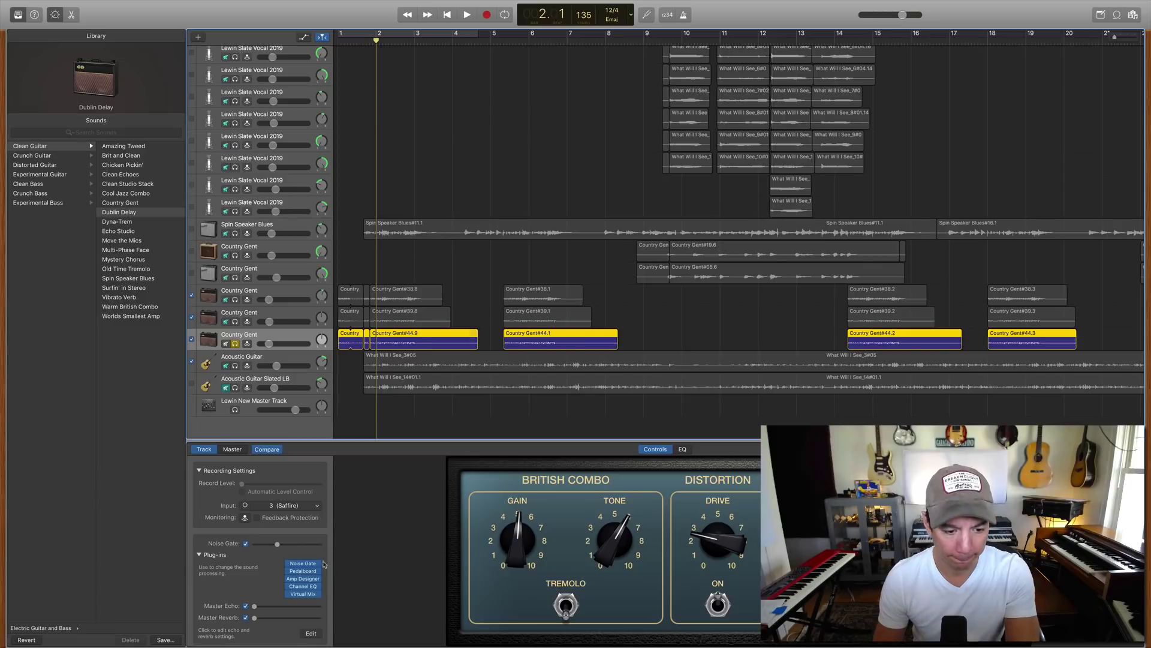
key("space")
mouse_move(307, 594)
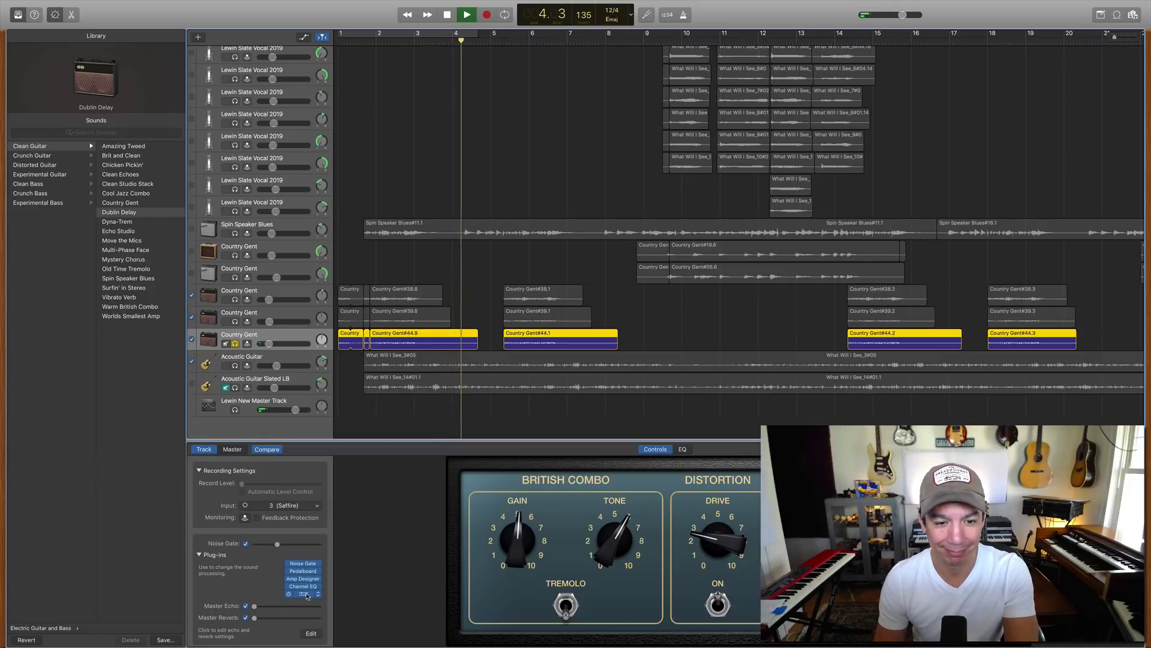
key("space")
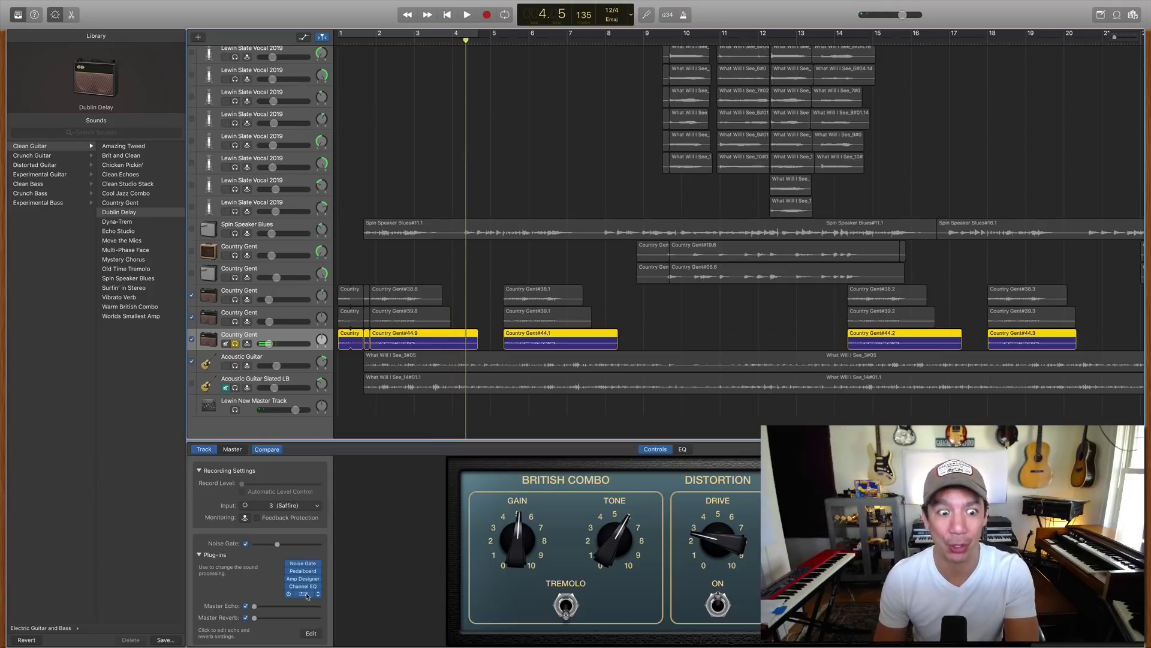
Examine the Virtual Mix Rack settings on the lowest Country Gent track, close the plug-in window, and compare the plug-ins on the two Country Gent tracks above.
left_click(304, 593)
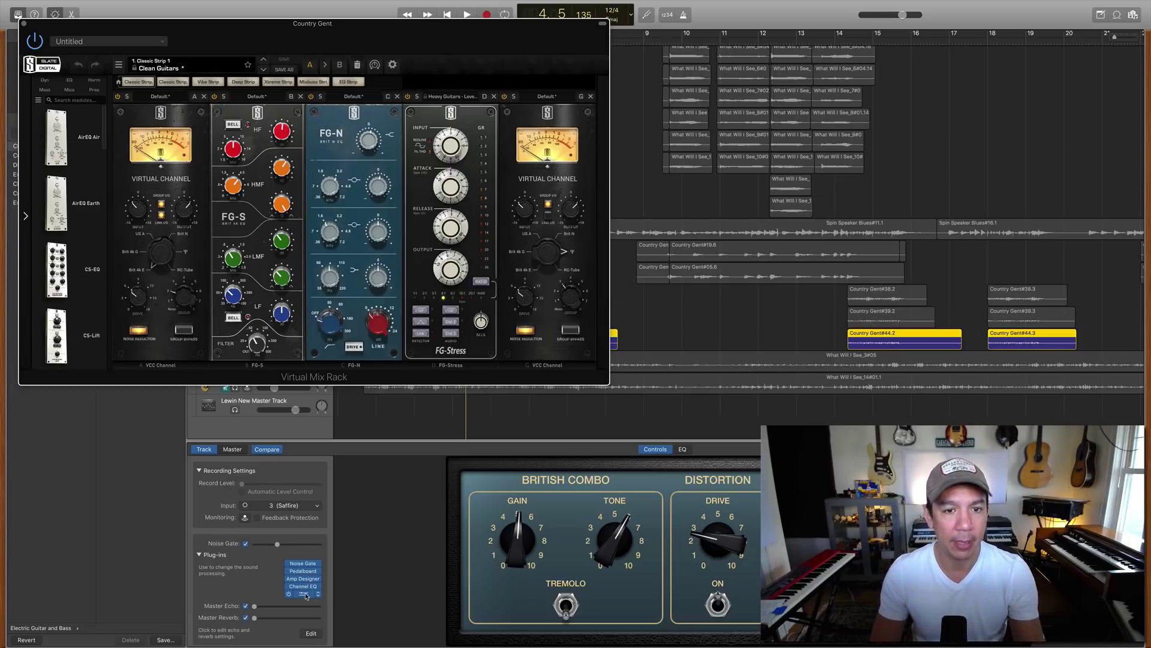
left_click(24, 25)
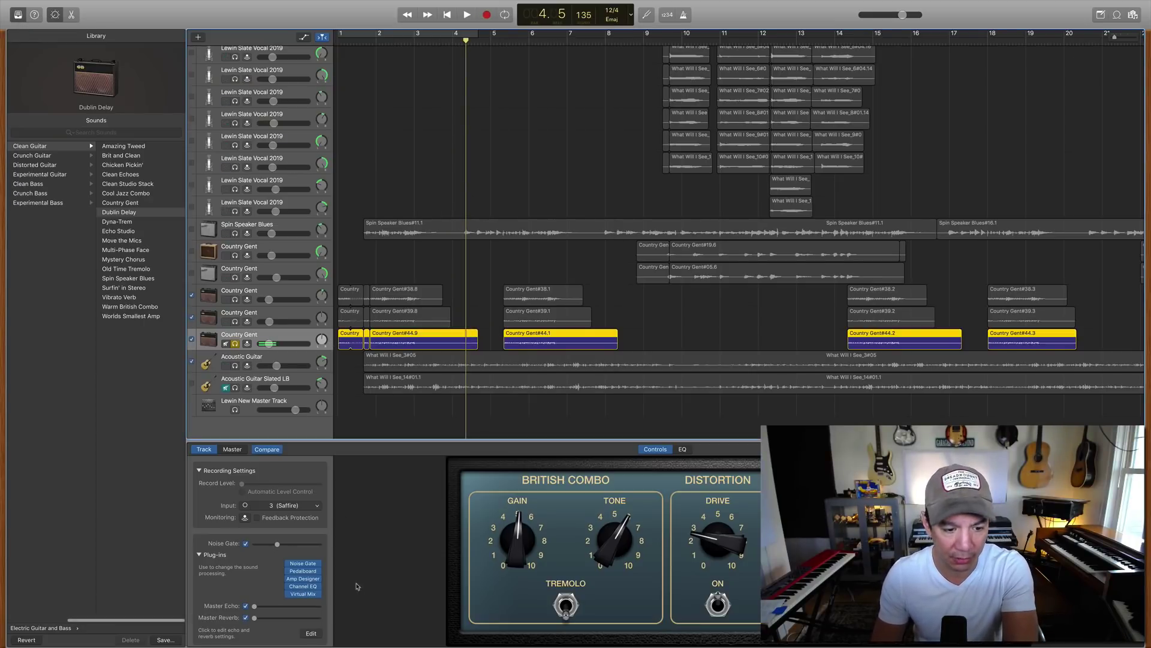
mouse_move(310, 598)
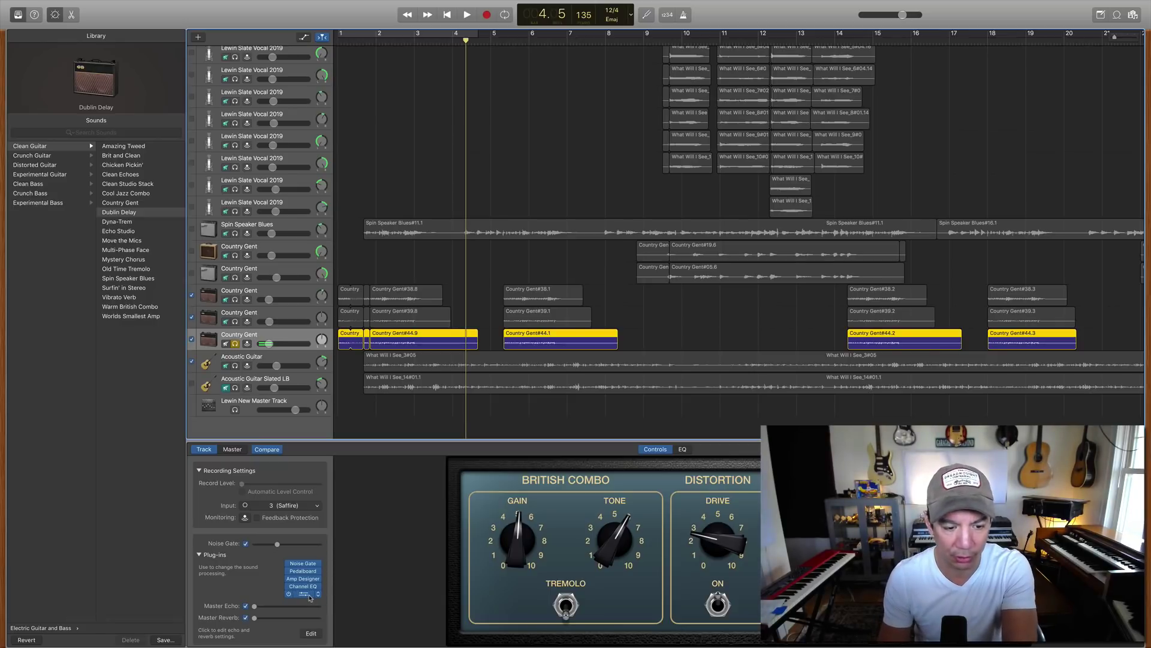
key("Up")
key("Up")
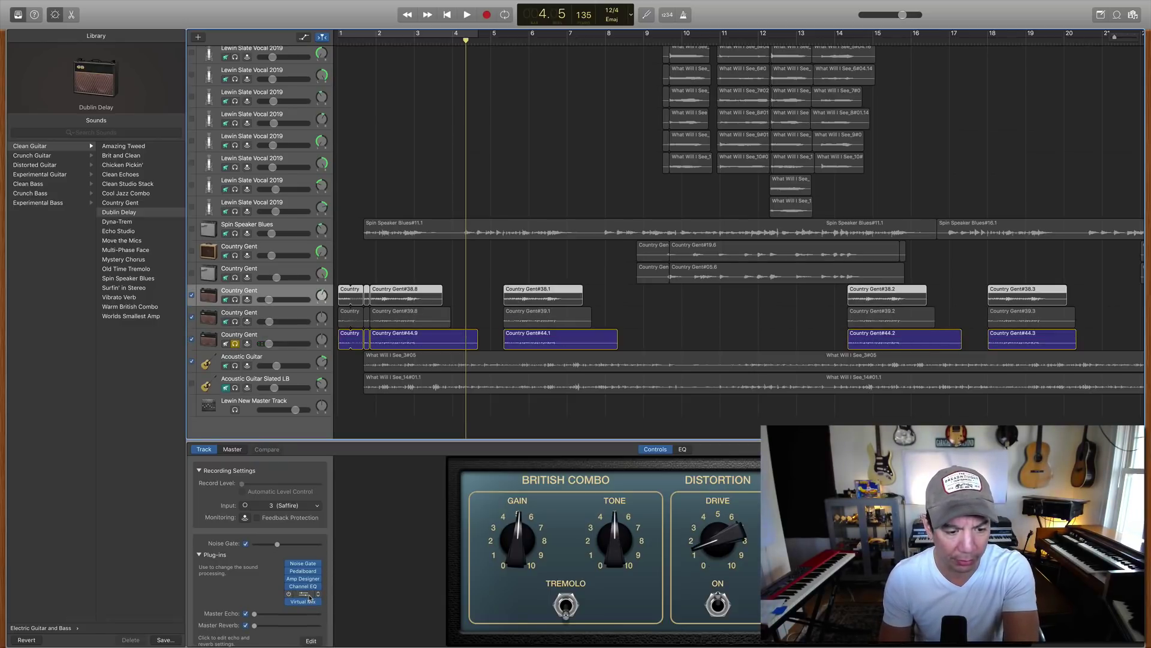
key("Down")
key("Down")
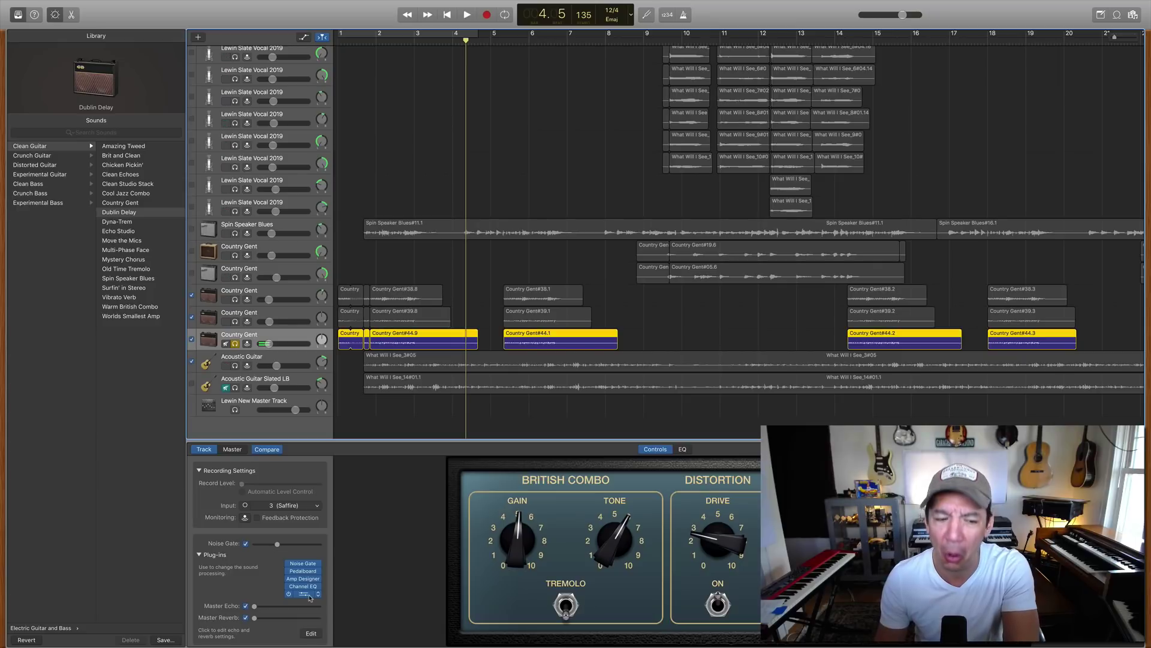
Turn off solo on the lowest Country Gent track.
left_click(236, 343)
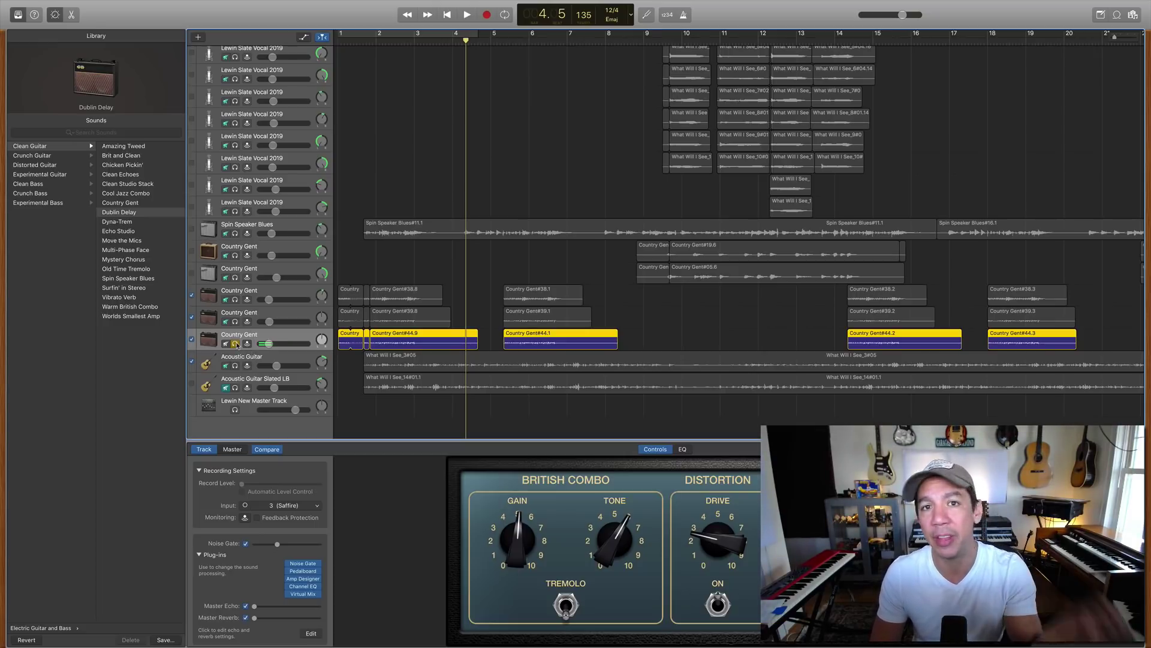
left_click(236, 343)
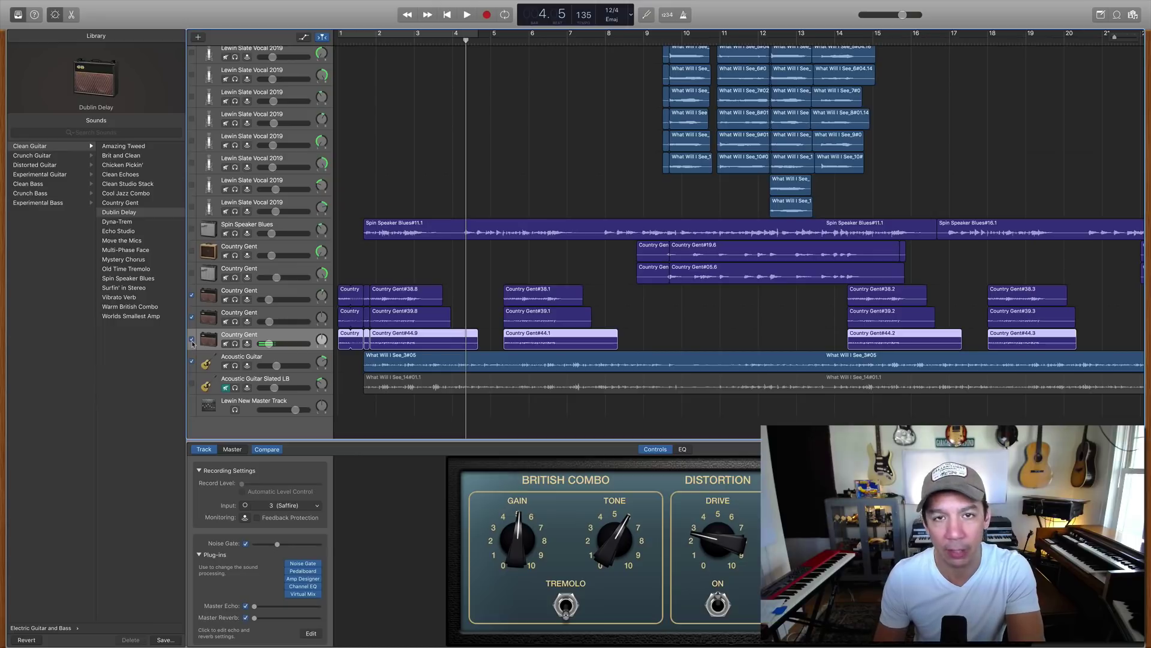
Look over the groove-matched tracks, and switch groove matching off and back on for the upper of the three matched Country Gent tracks.
scroll(192, 343, "up", 5)
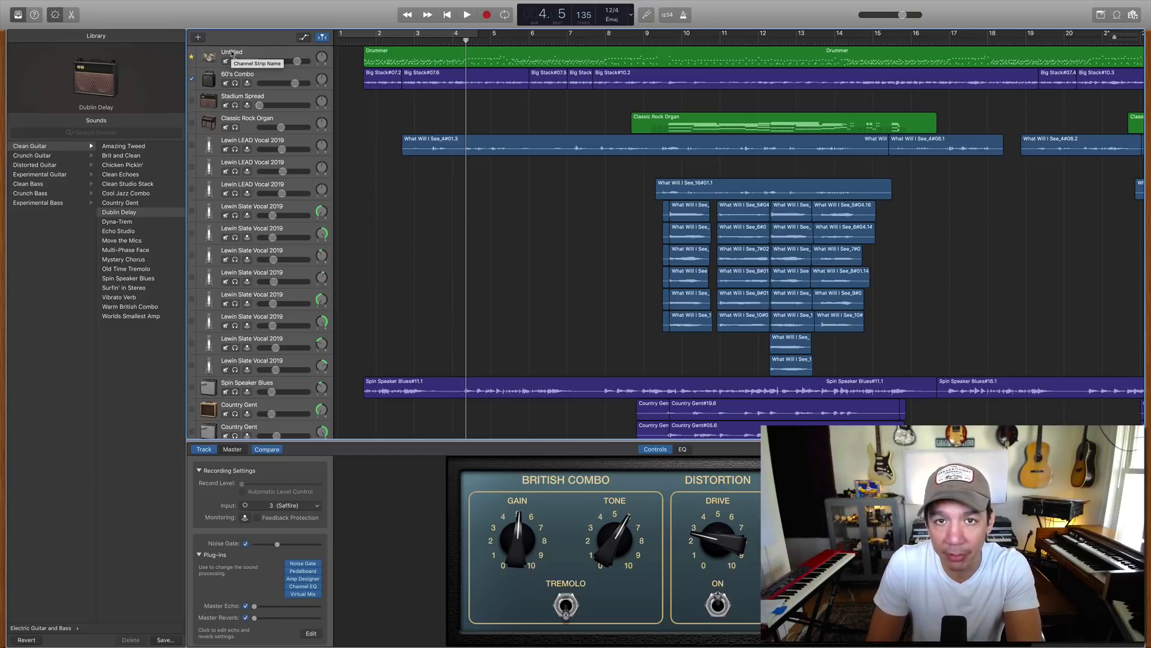
scroll(378, 281, "down", 4)
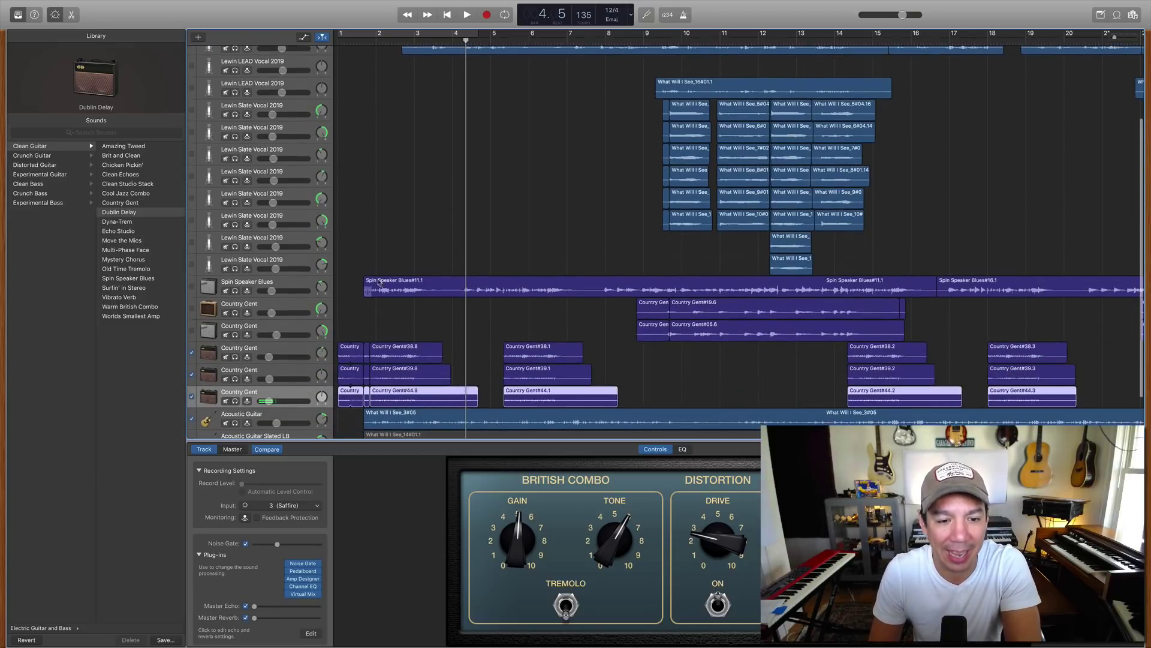
scroll(373, 285, "up", 4)
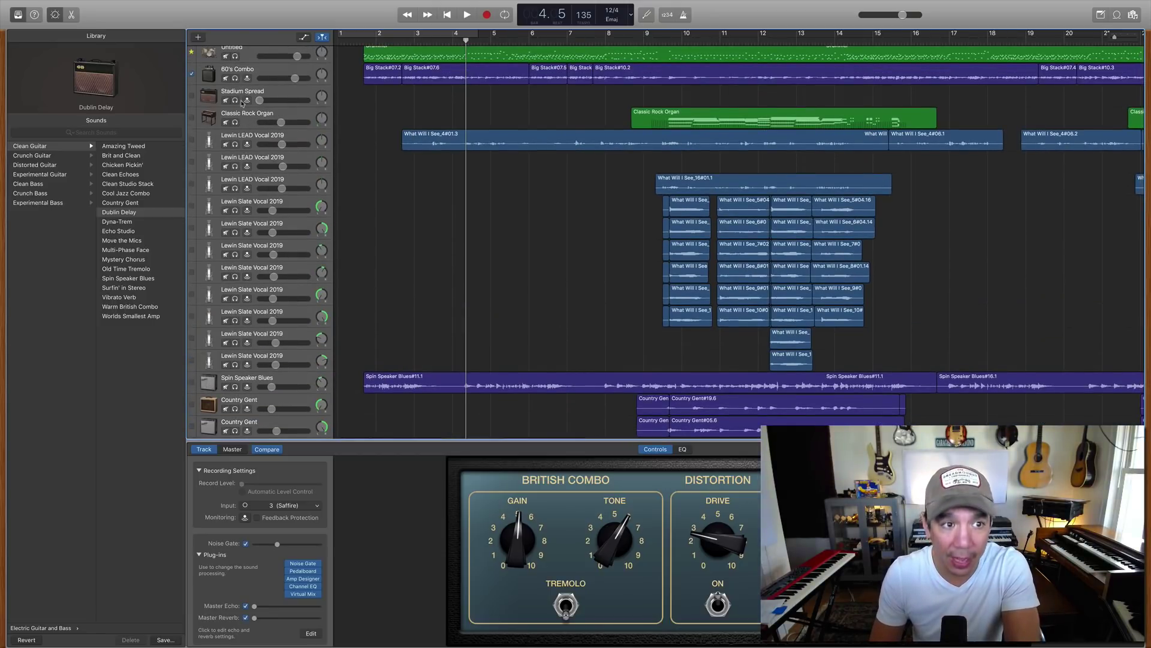
scroll(266, 114, "down", 6)
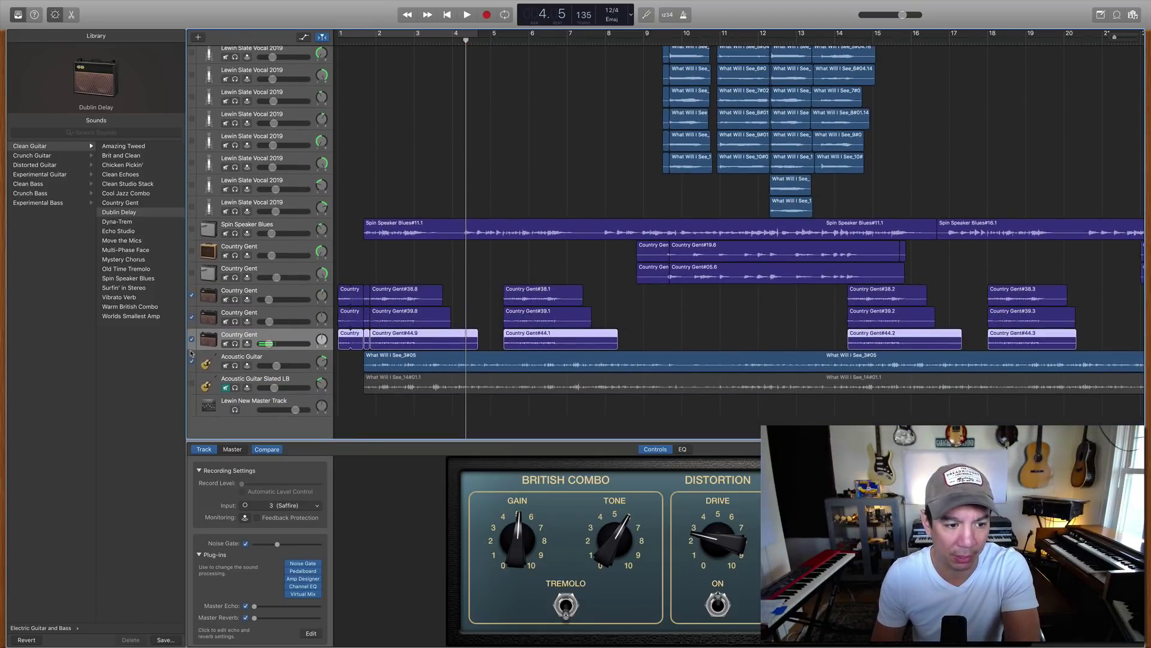
left_click(191, 314)
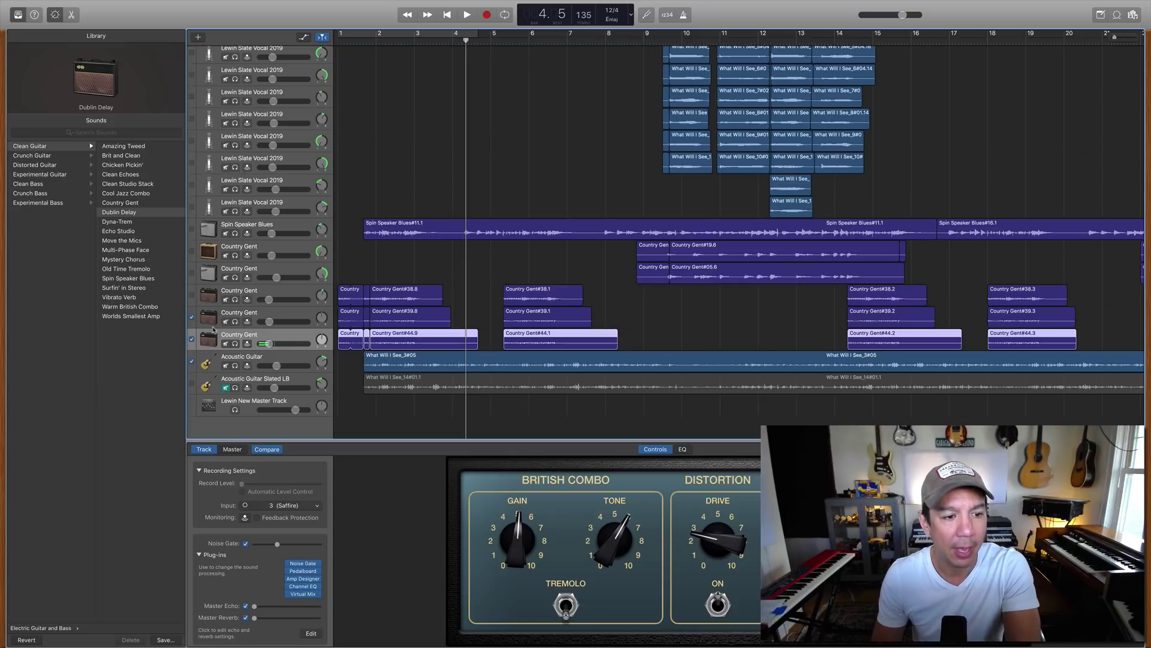
left_click(191, 294)
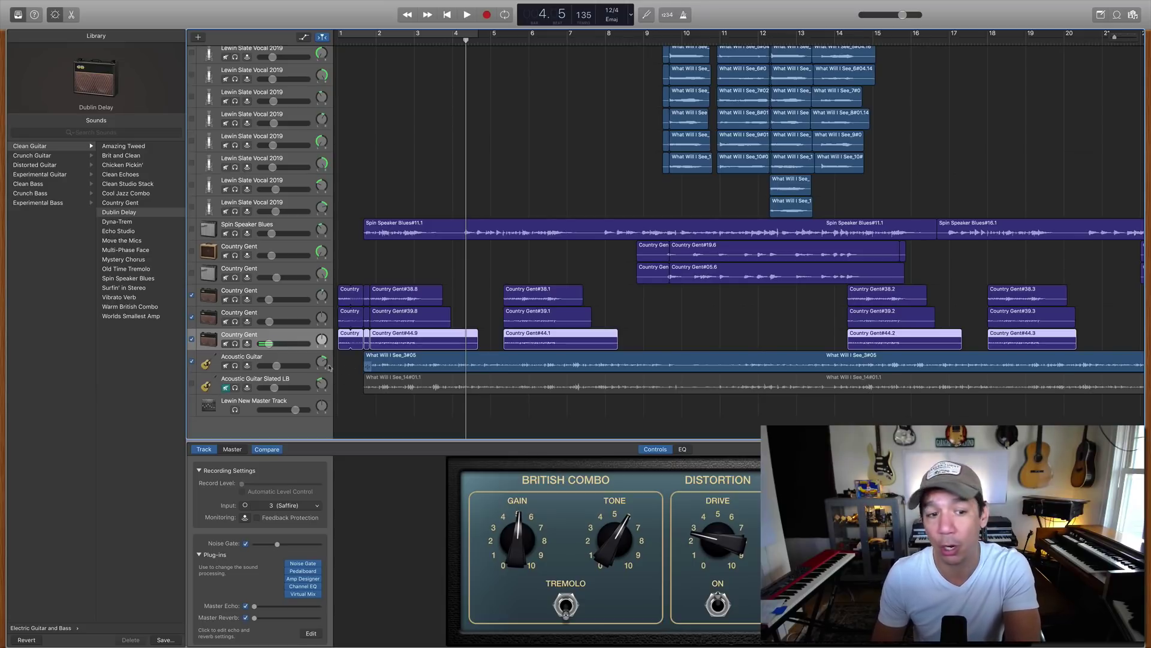
Solo the Acoustic Guitar track and play it from bar 4, beat 5, to bar 6, beat 11.
left_click(306, 359)
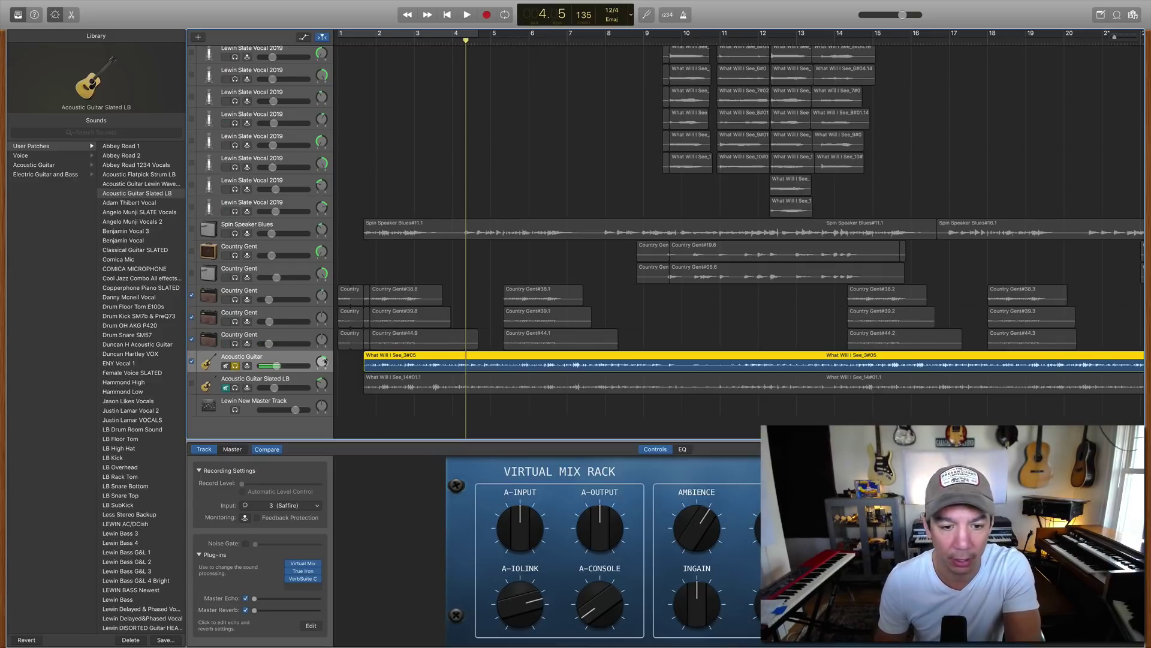
key("space")
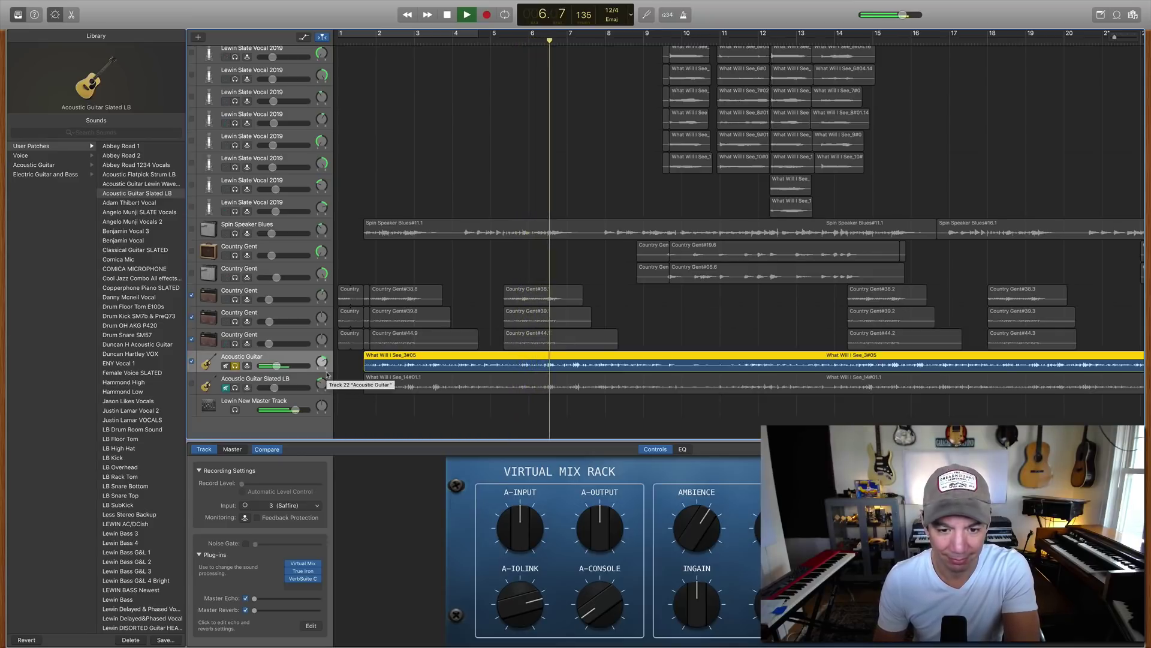
key("space")
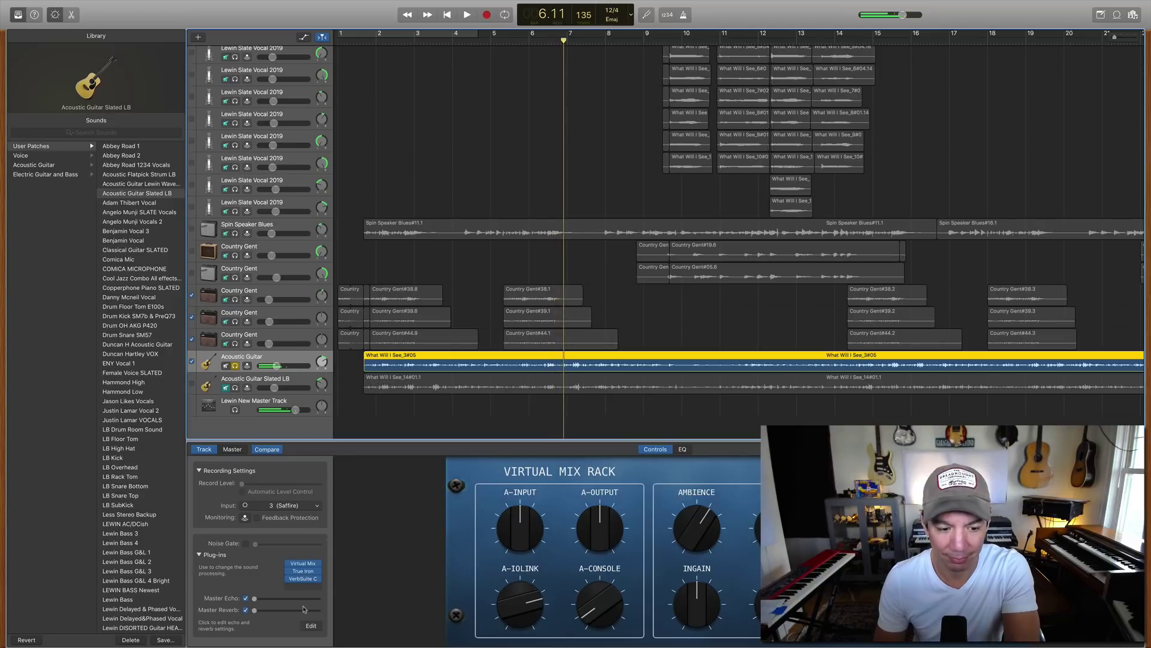
Review the VerbSuite Classics reverb on the Acoustic Guitar track, close the plug-in window, and turn off the track's solo.
left_click(304, 579)
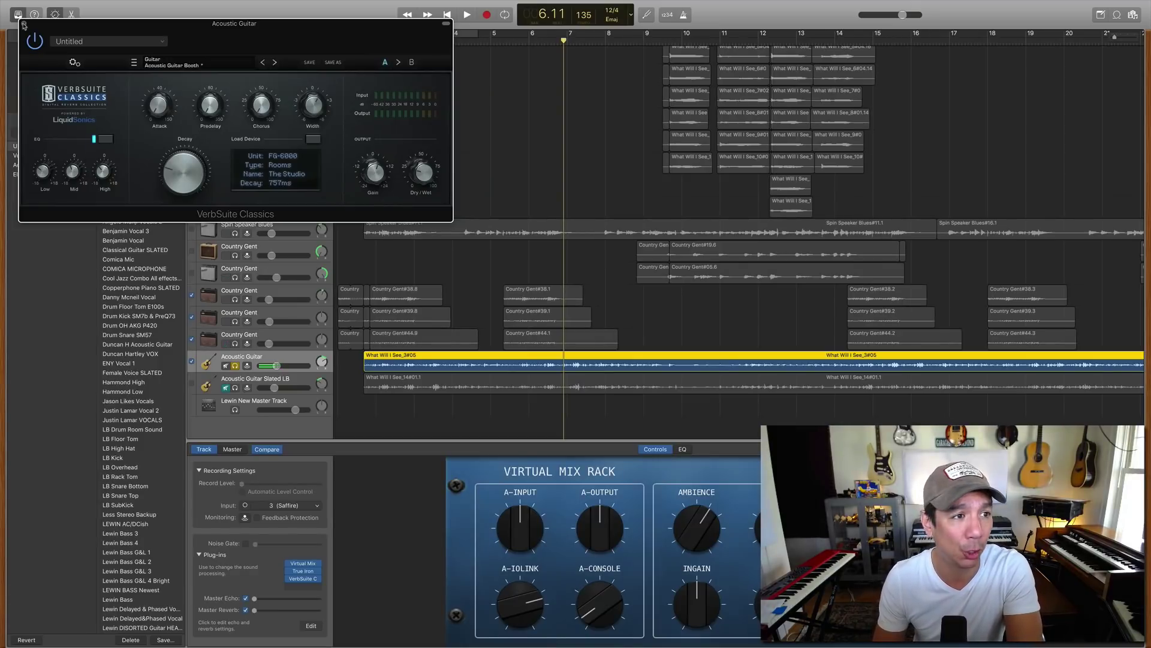
left_click(24, 25)
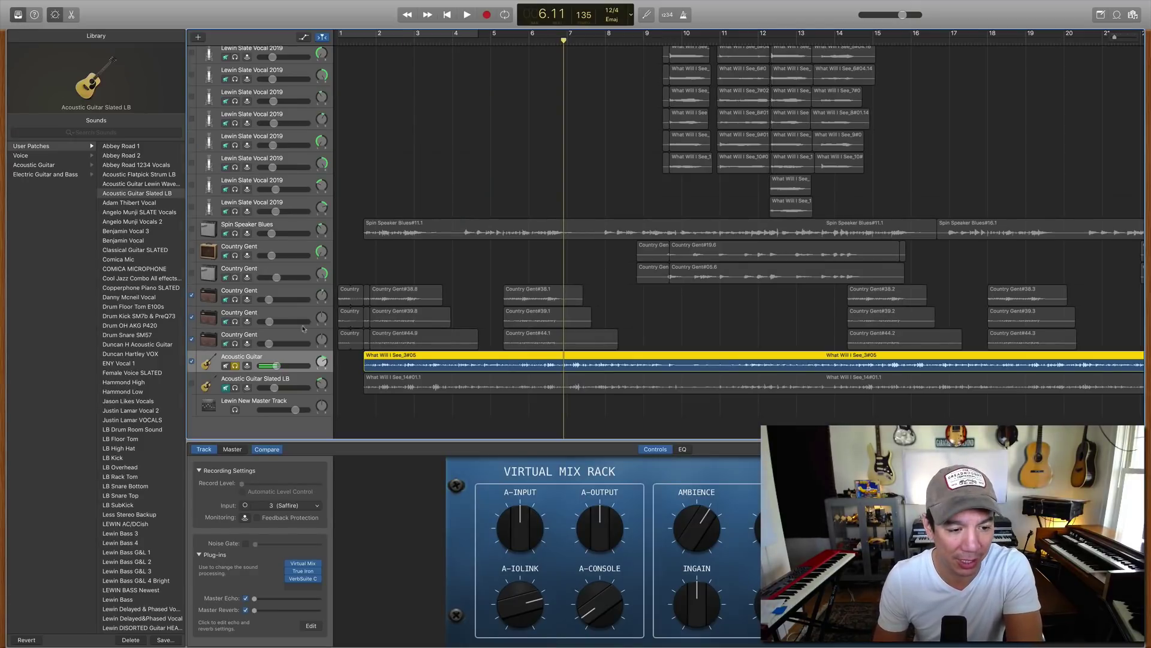
left_click(235, 365)
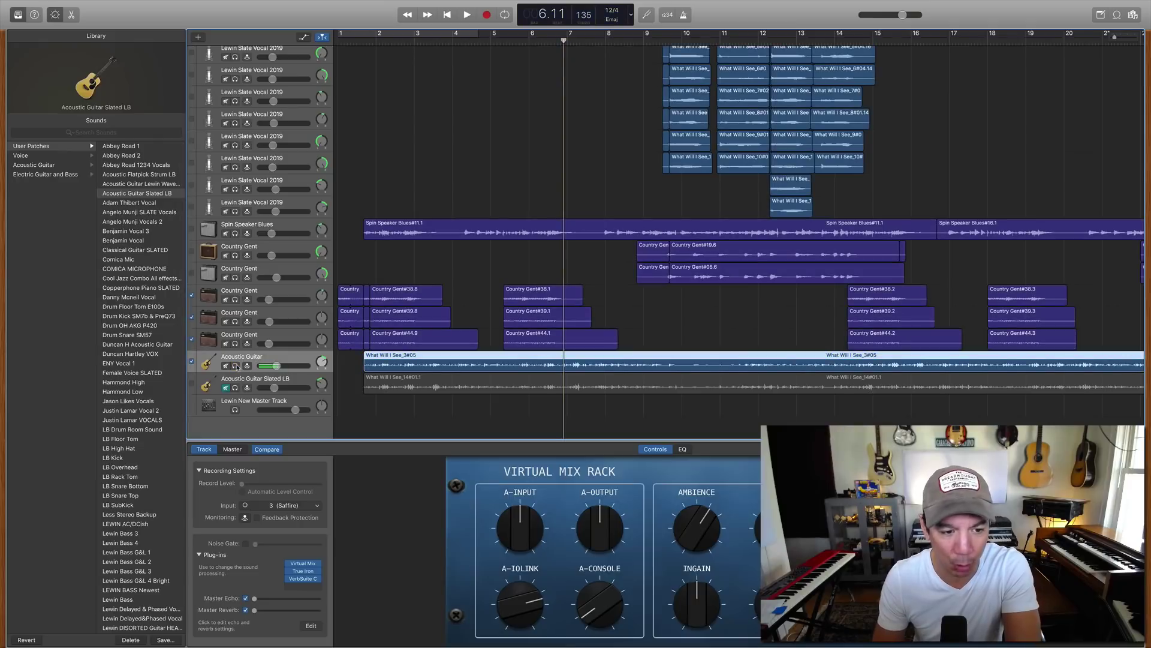
Solo both acoustic guitar tracks, play them from bar 6, beat 11, to bar 8, beat 2, and turn both solos off.
left_click(269, 384)
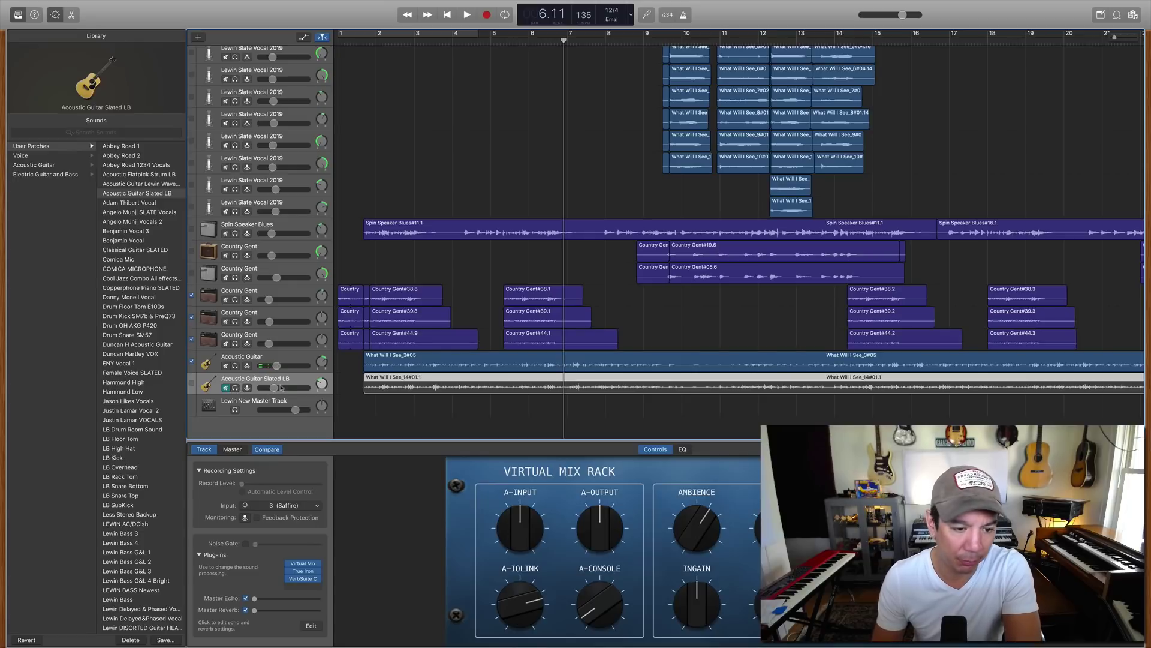
left_click(235, 366)
left_click(235, 387)
key("space")
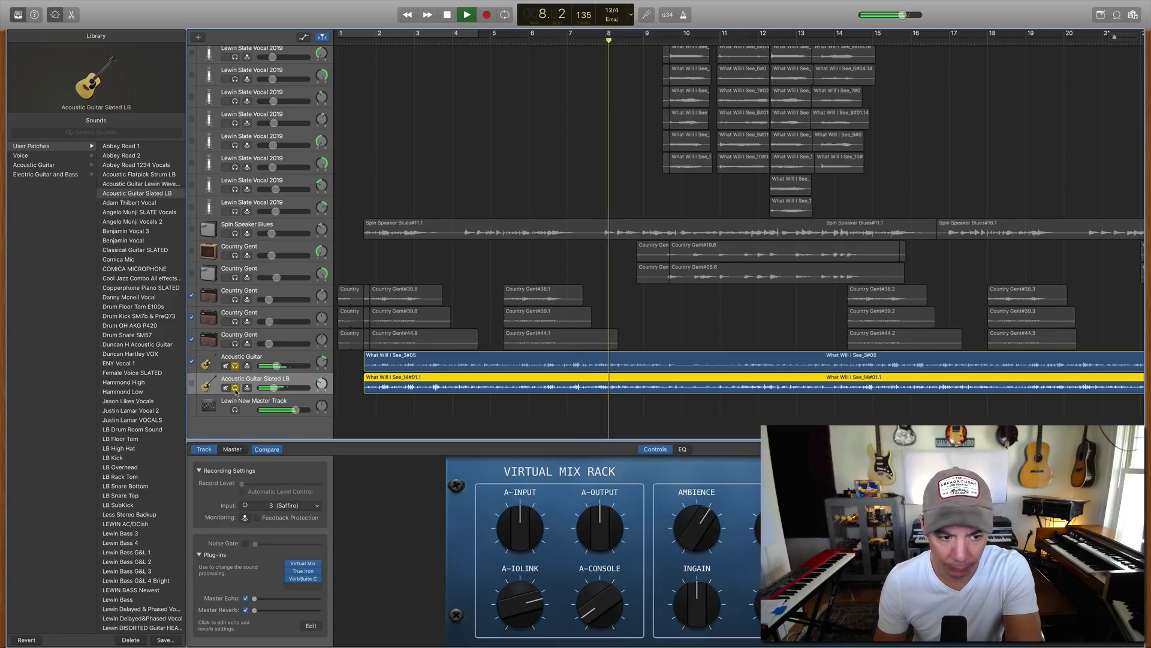
key("space")
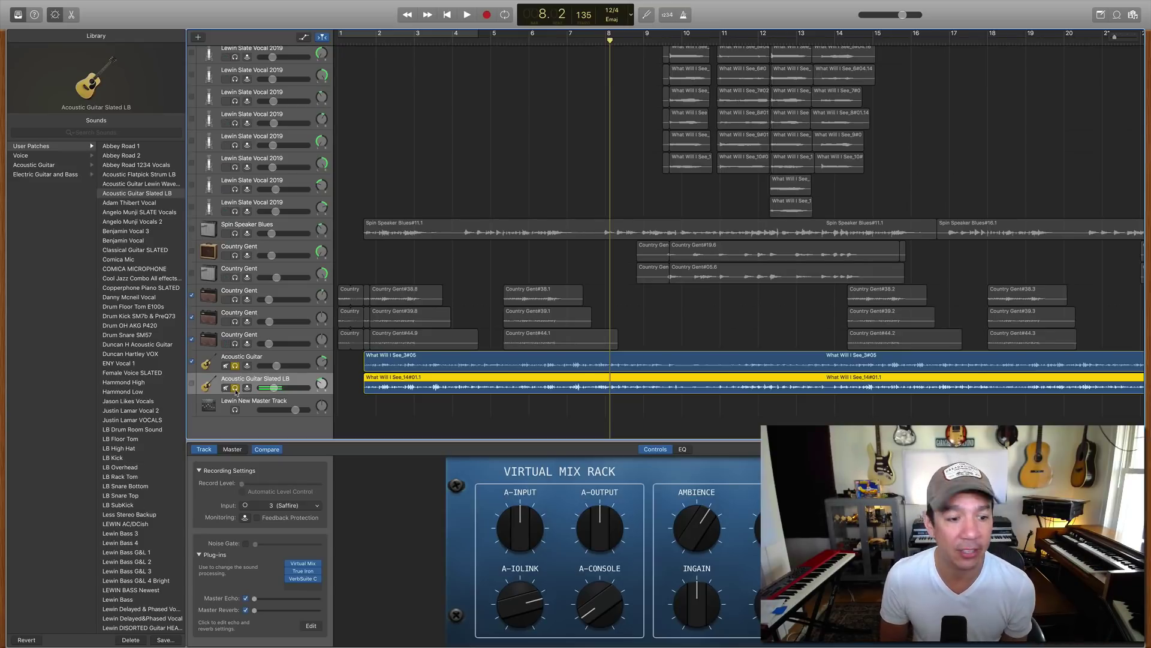
left_click(235, 388)
left_click(235, 366)
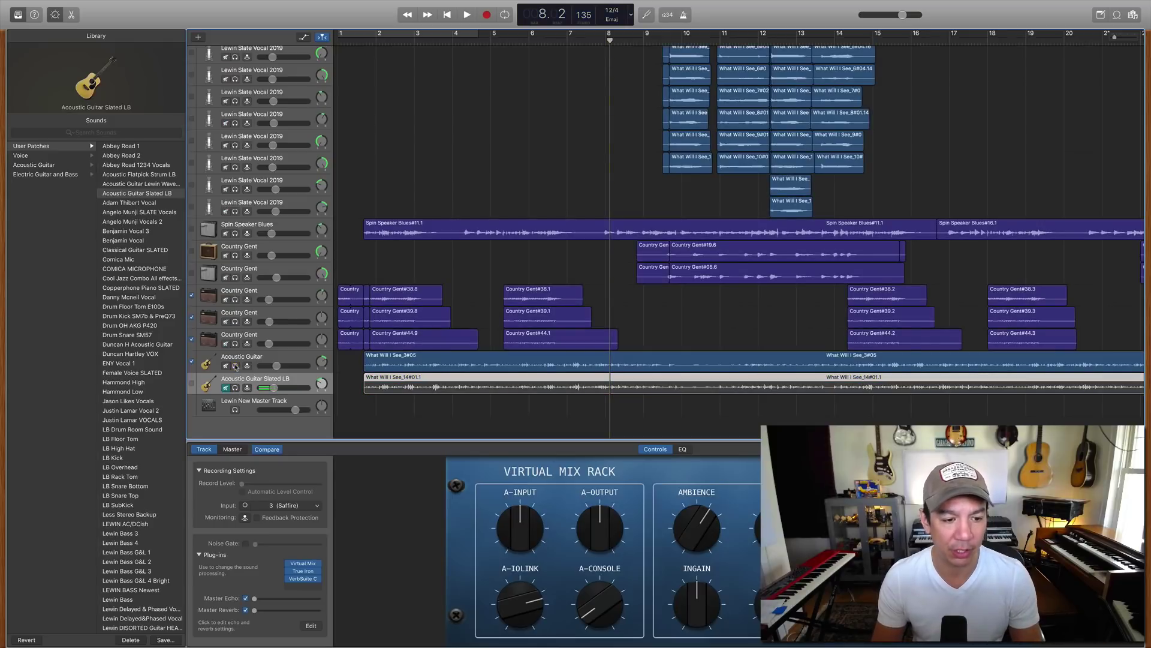
Select the Acoustic Guitar track and play the mix from bar 8, beat 2, to bar 9, beat 7, with the second acoustic muted.
left_click(269, 358)
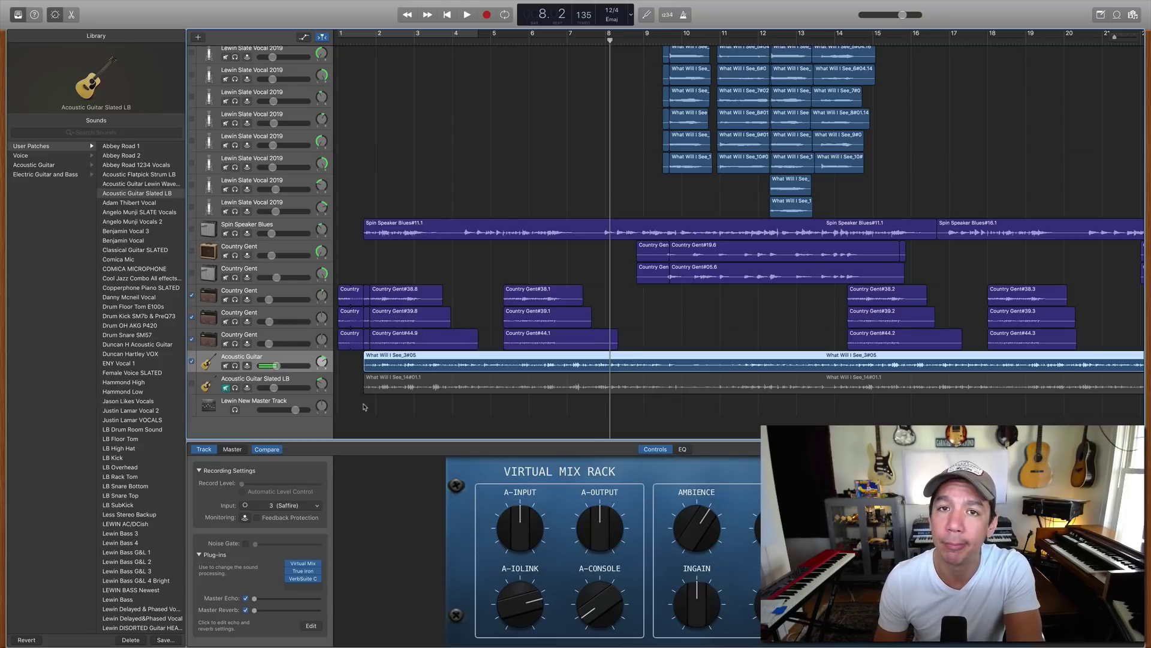
key("space")
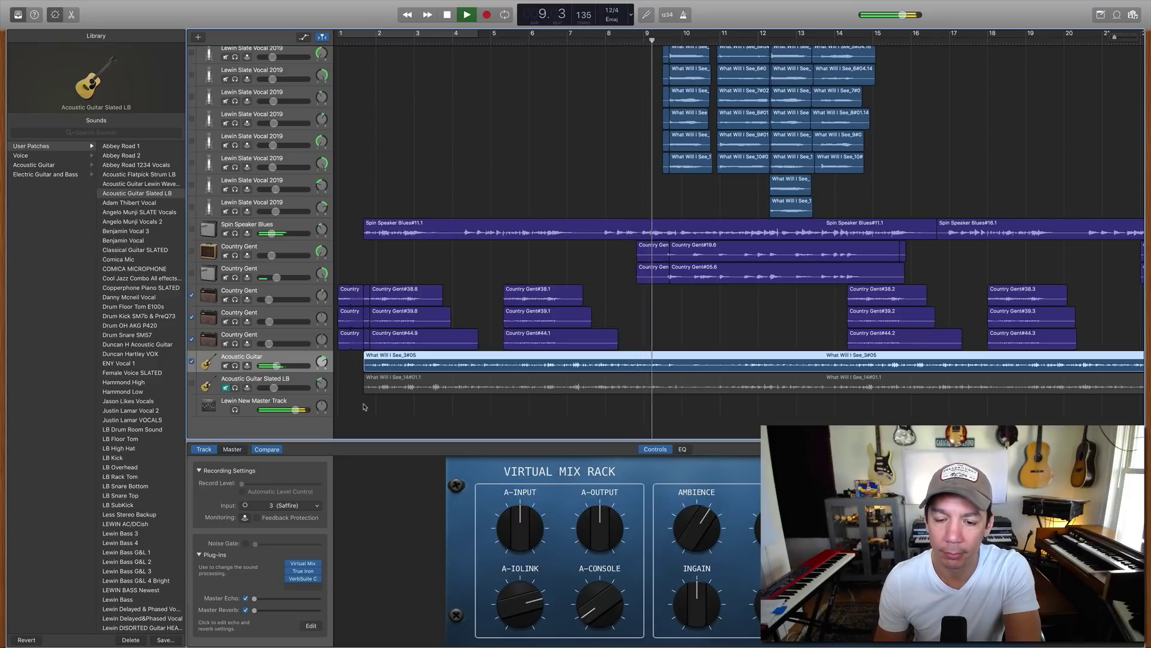
key("space")
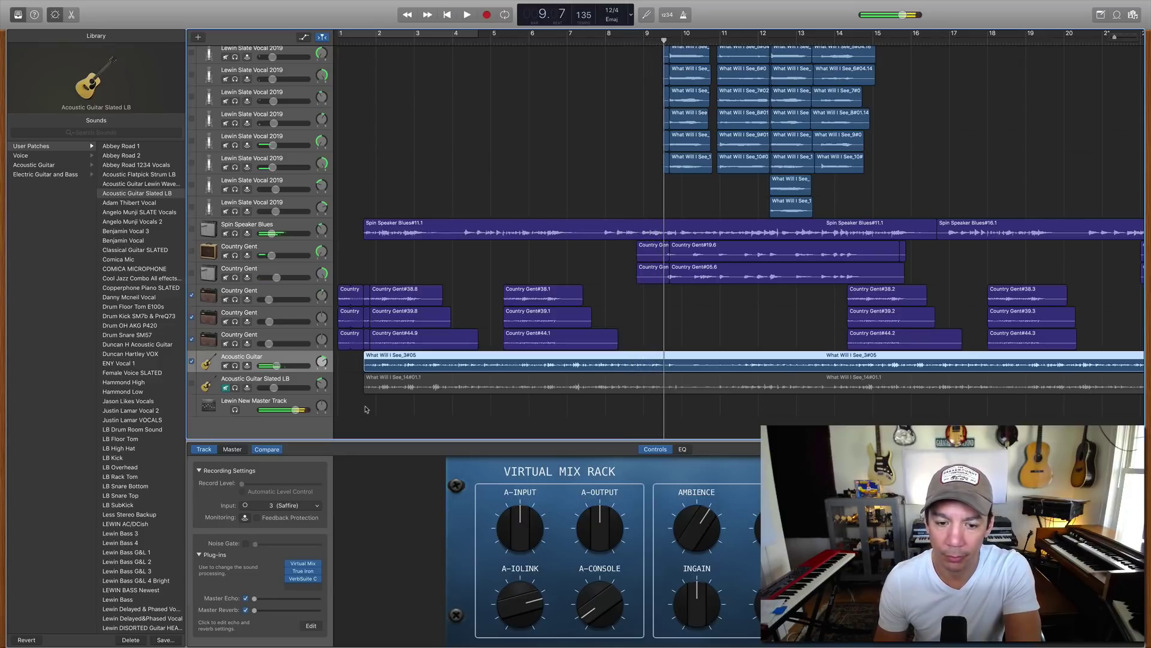
Audition the unmuted Acoustic Guitar Slated LB track in the mix from bar 8, beat 1, while raising its volume, and mute it again.
left_click(226, 387)
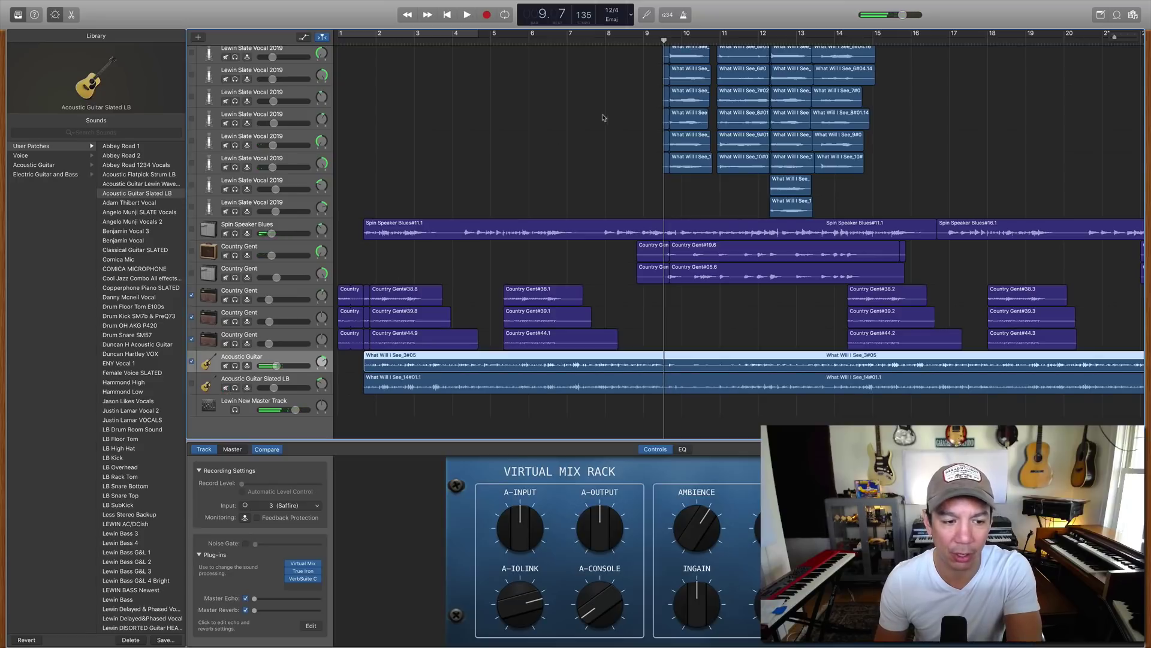
left_click(595, 37)
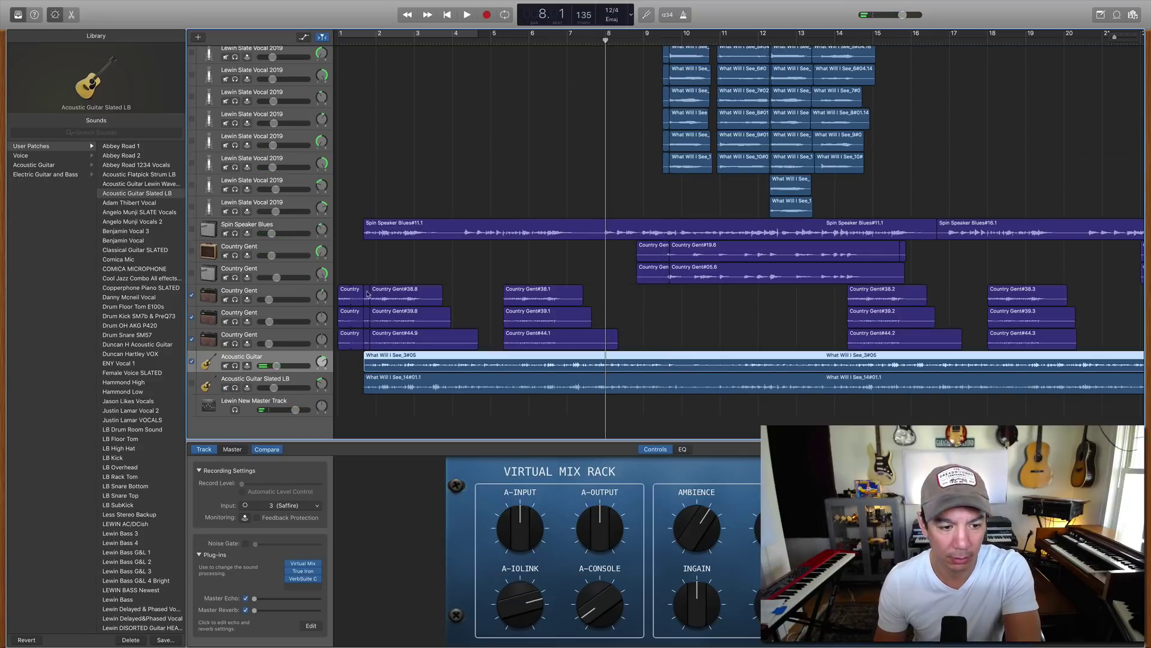
key("space")
mouse_move(282, 410)
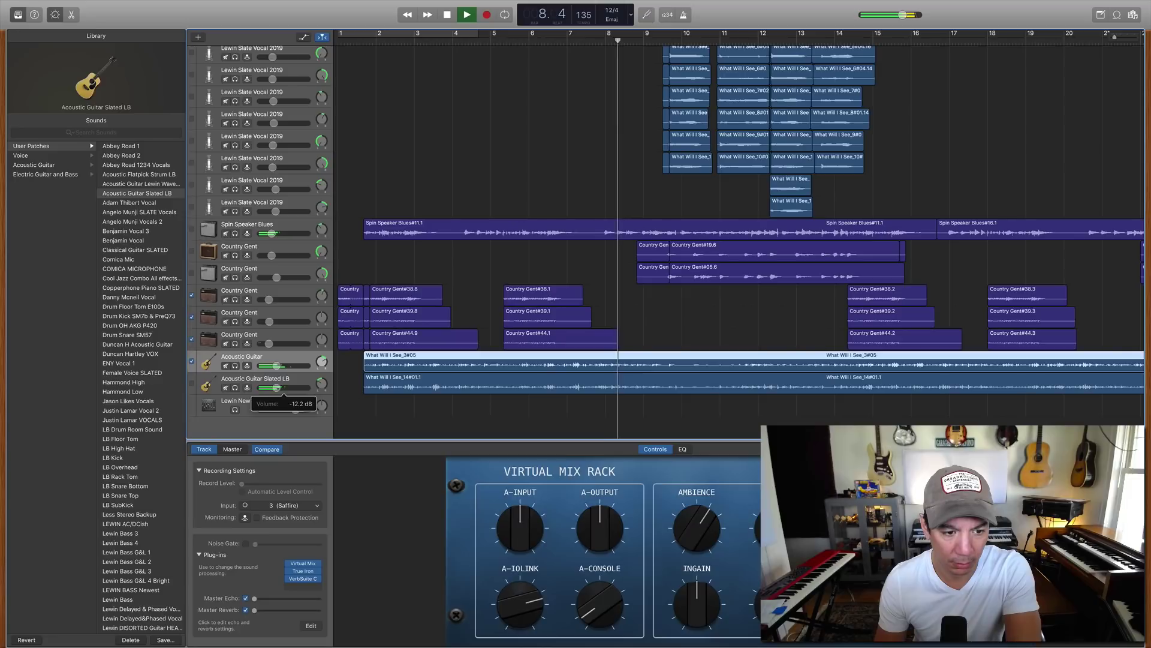
left_click_drag(276, 387, 280, 388)
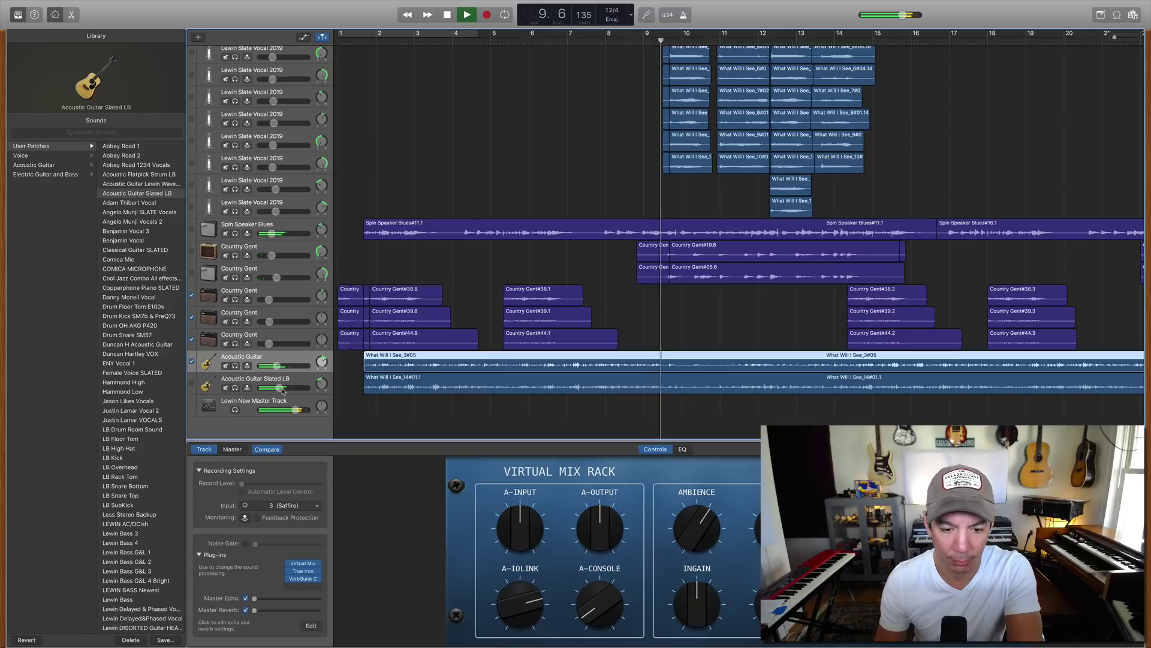
key("space")
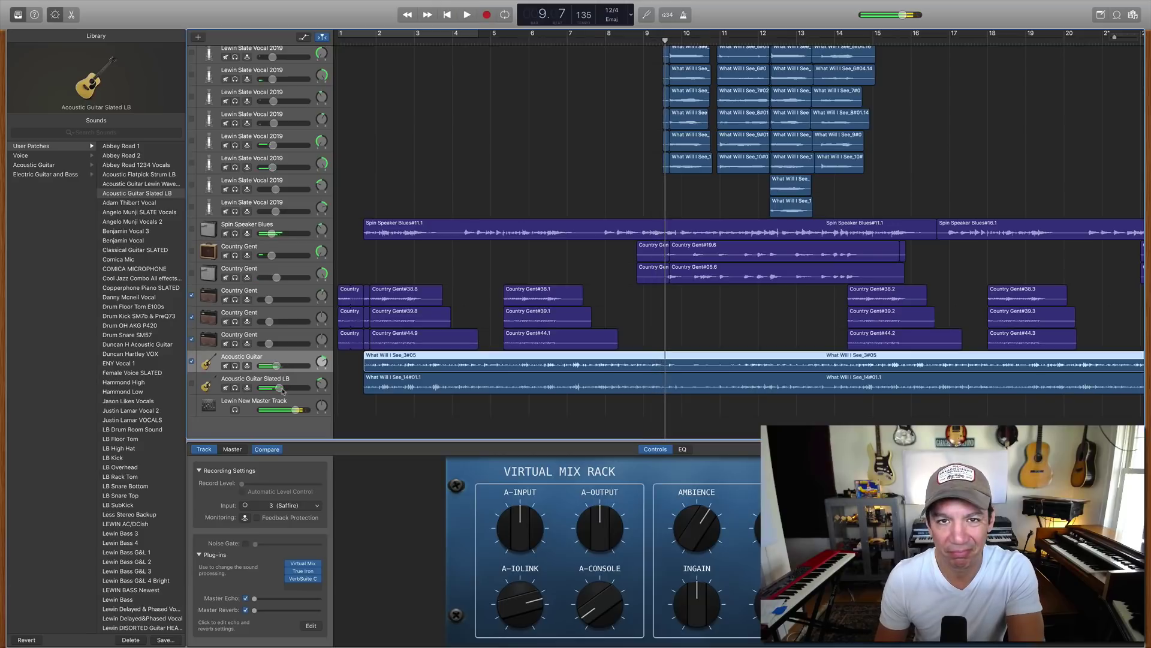
left_click(226, 387)
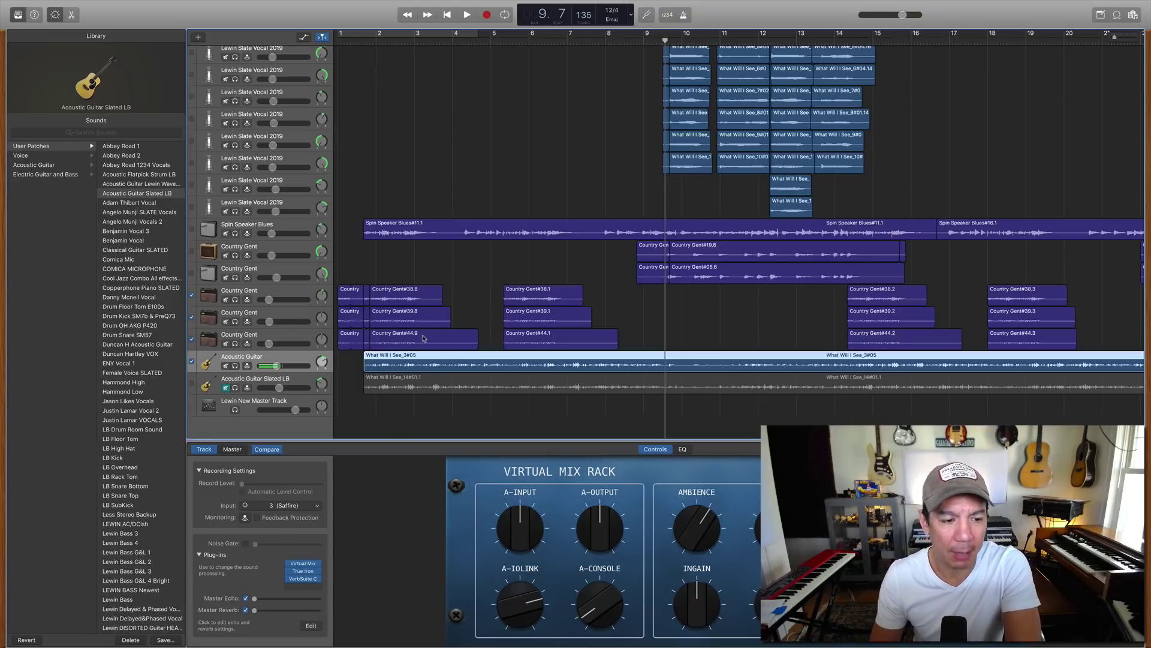
Solo the 60's Combo bass track and play it until bar 5, beat 1.
scroll(423, 338, "up", 7)
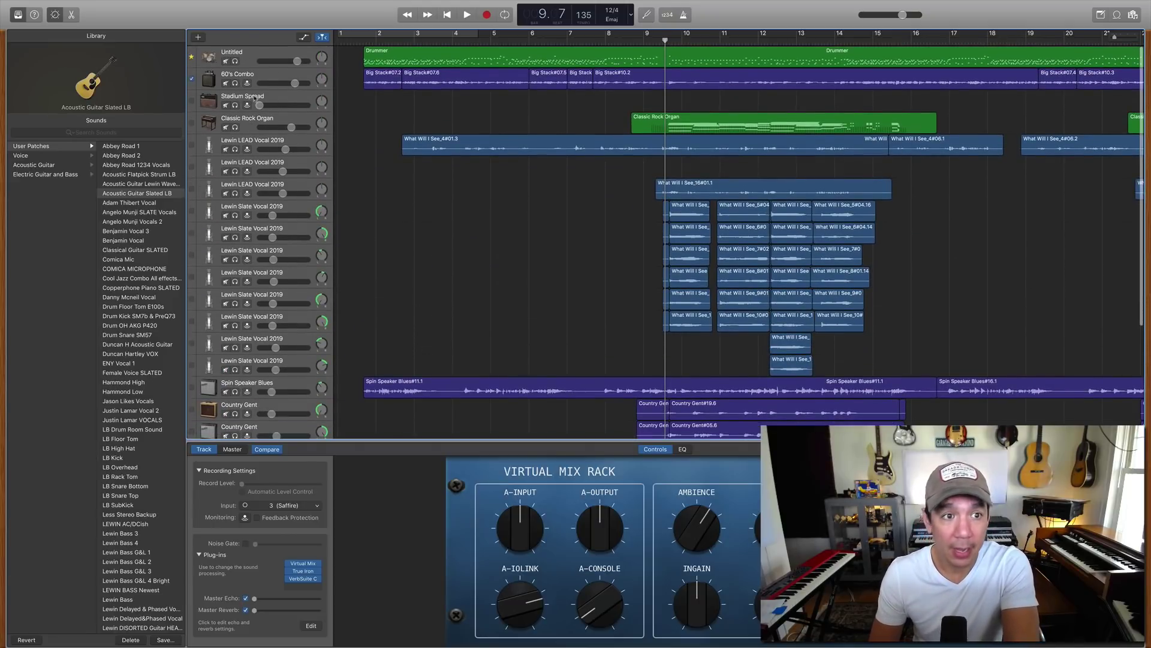
left_click(258, 78)
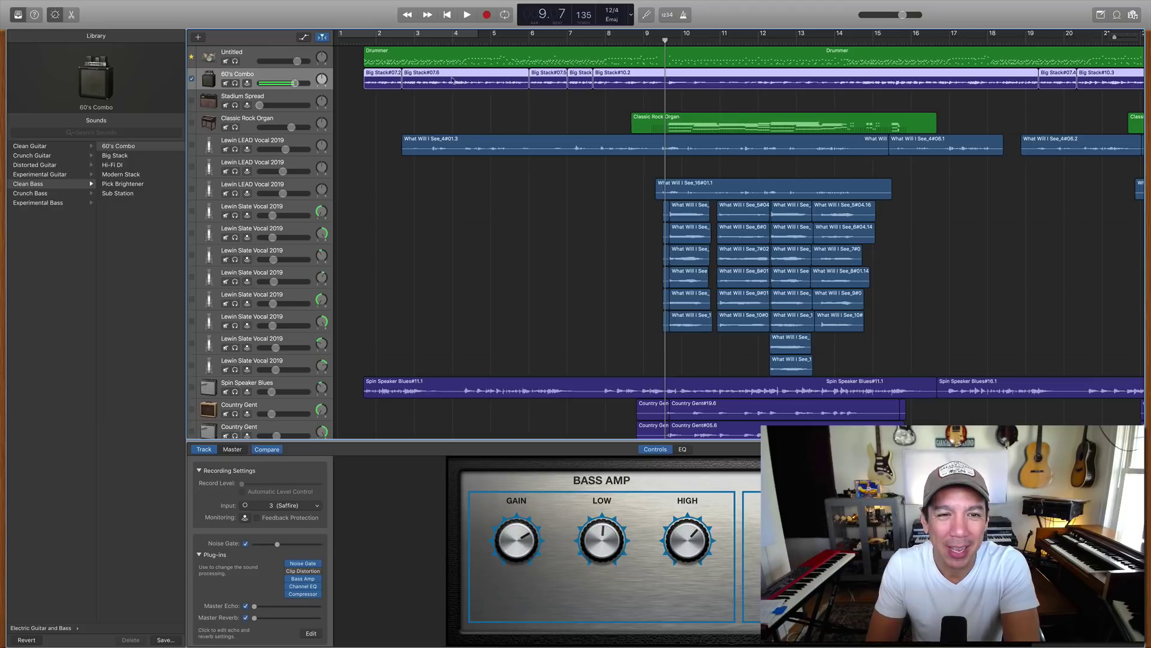
left_click(427, 41)
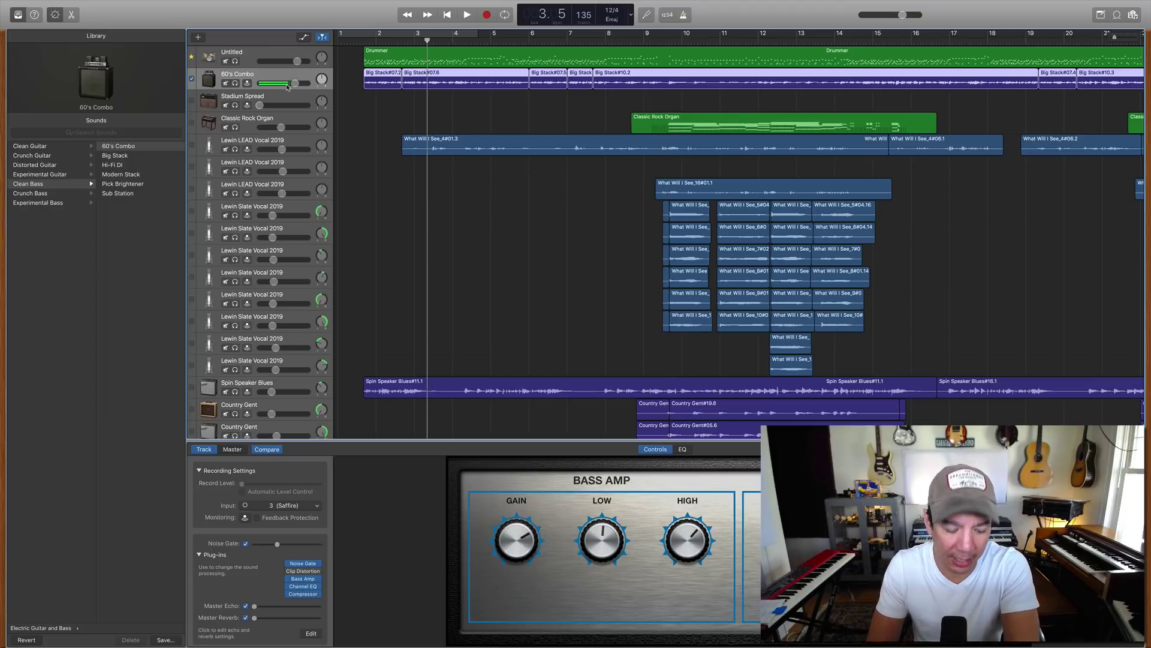
key("s")
key("s")
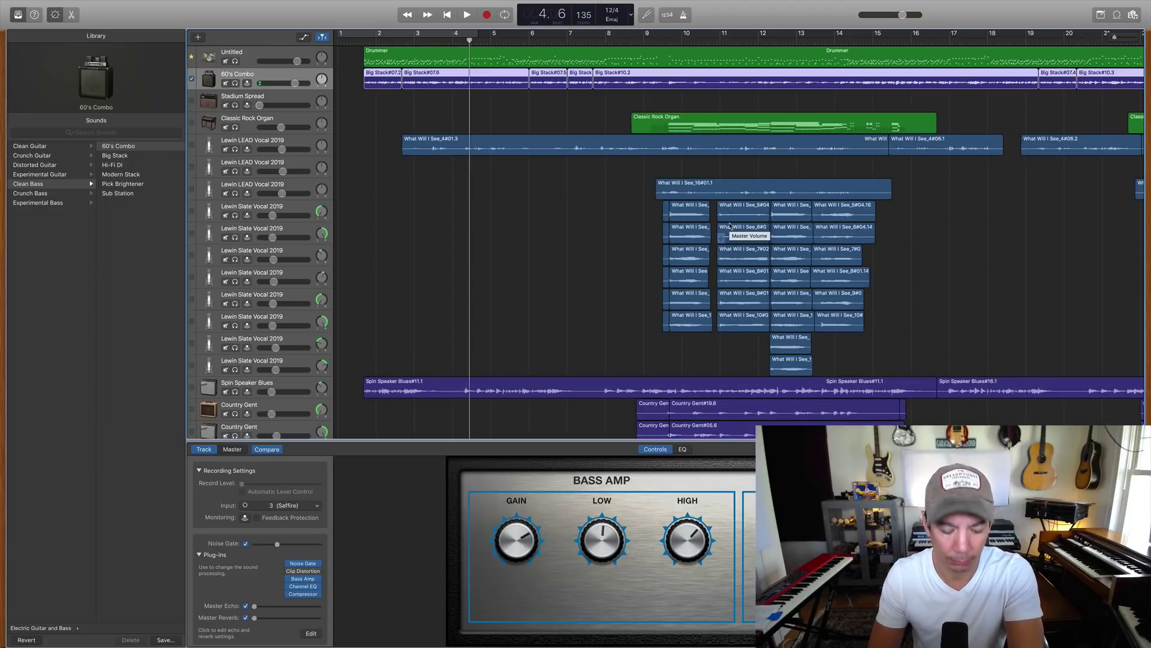
key("s")
key("space")
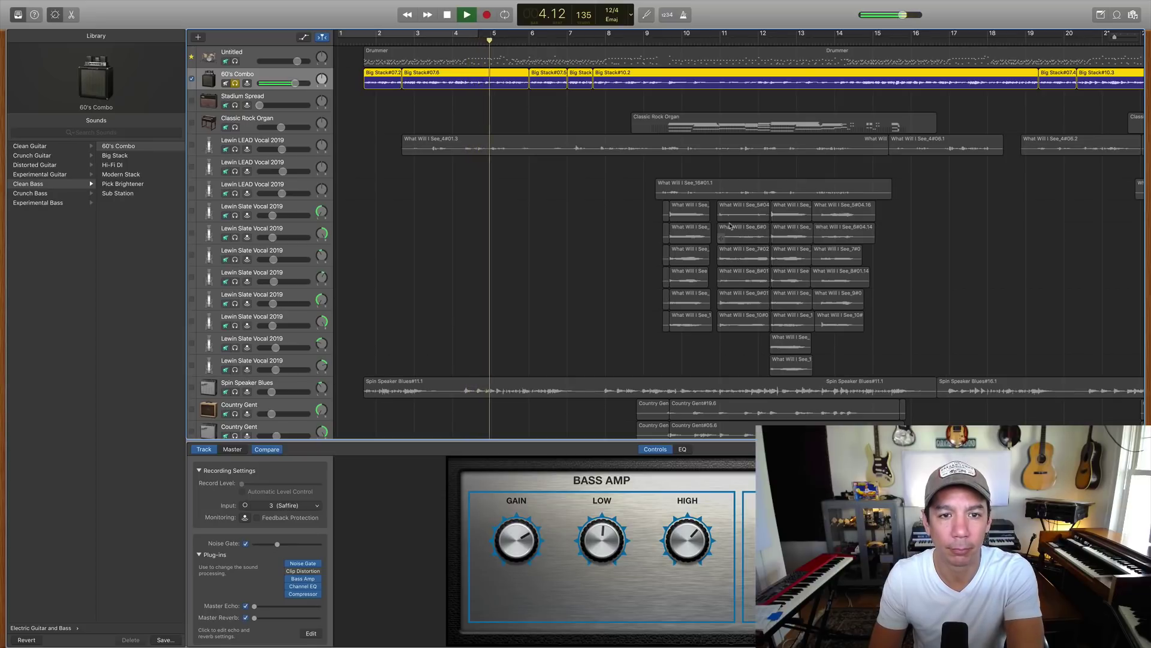
key("space")
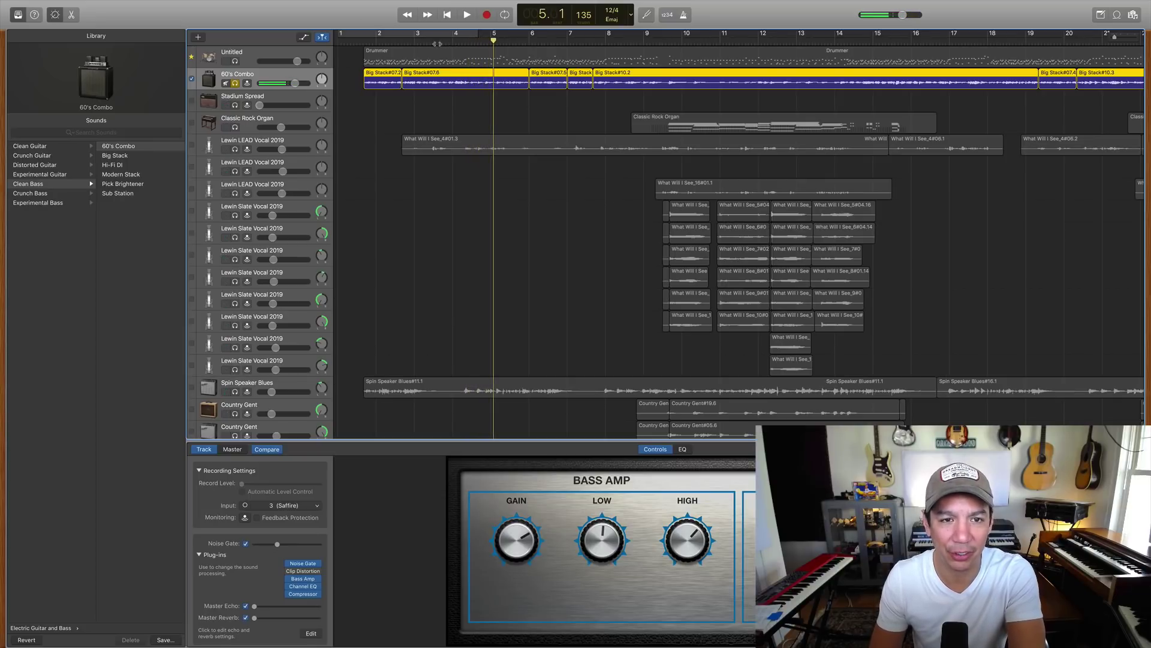
Open the 60's Combo regions in the audio editor with the Library hidden, zoomed in on the first region's waveform.
left_click(434, 41)
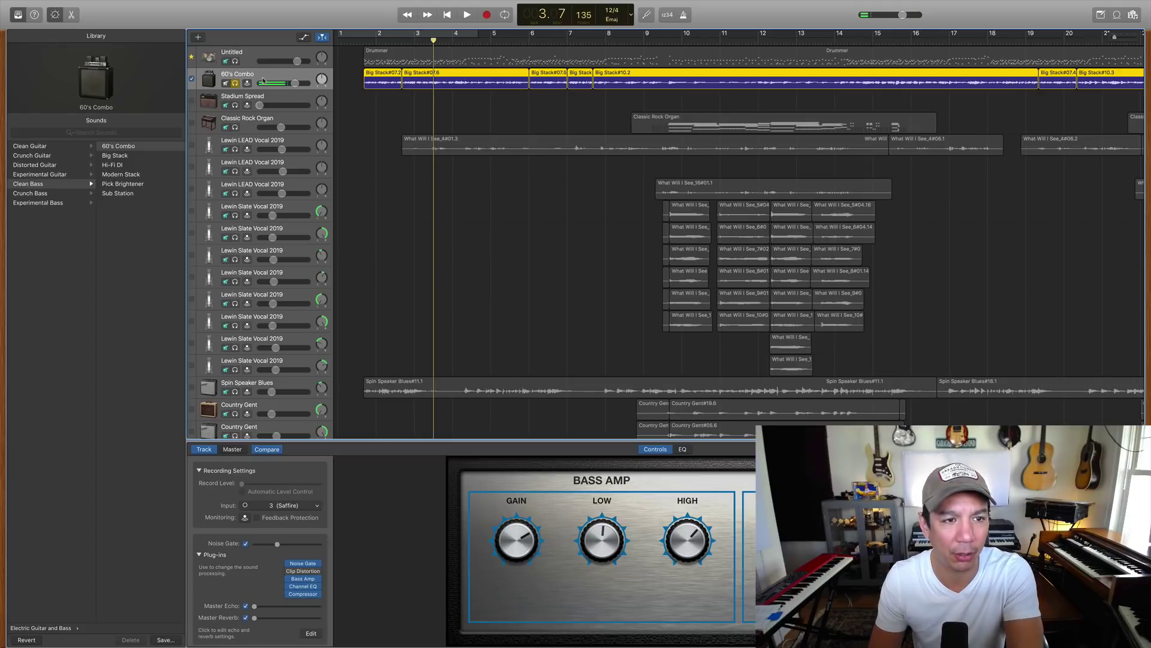
left_click(71, 15)
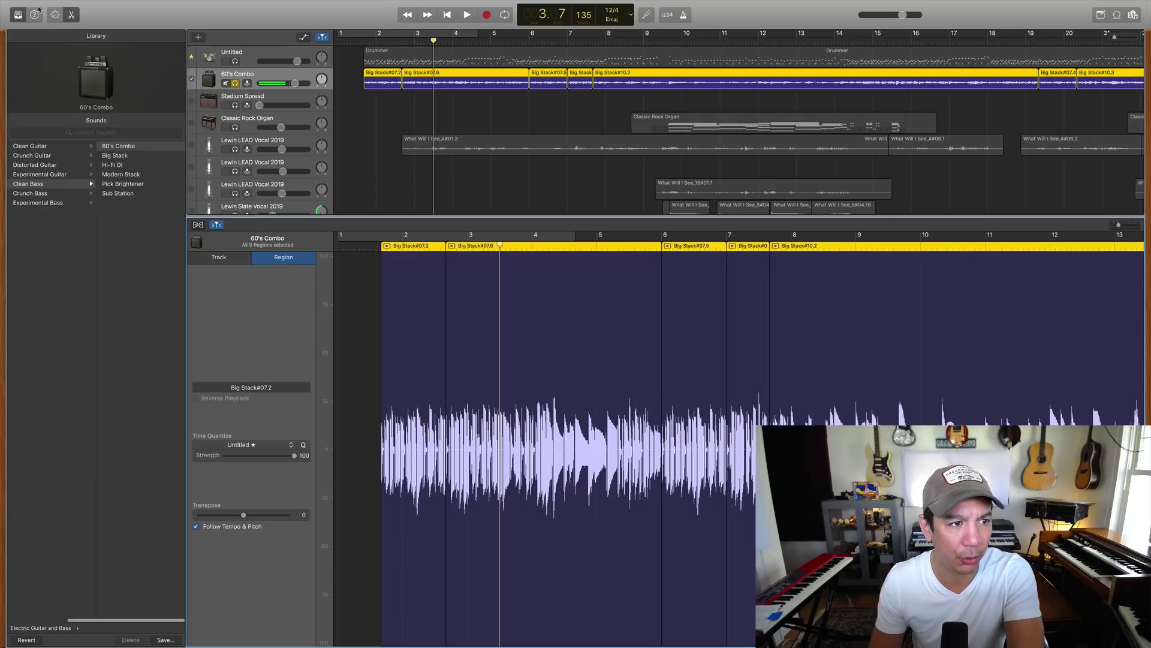
left_click(18, 15)
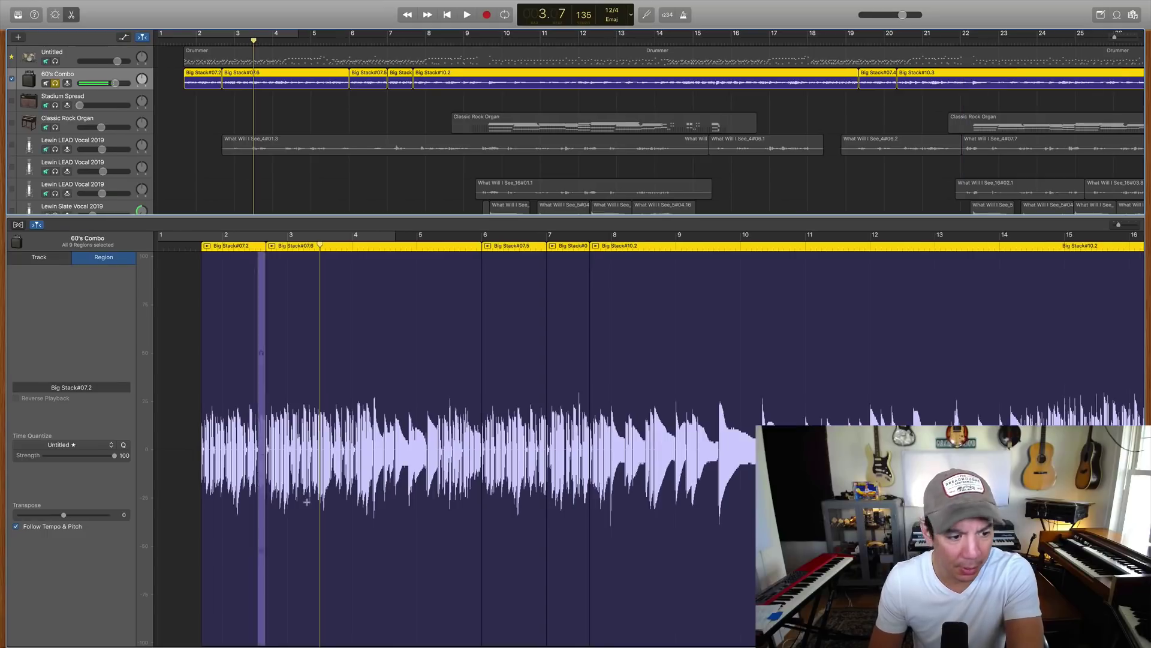
left_click_drag(1119, 224, 1125, 225)
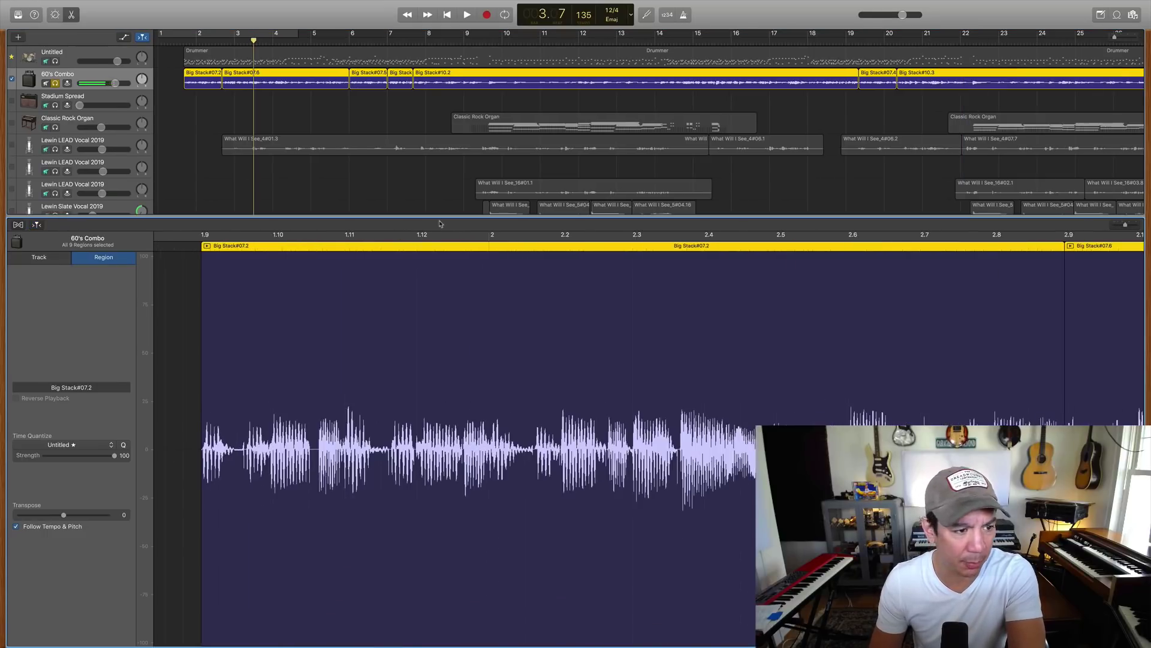
Show the flex markers on the soloed bass regions and play them from bar 1, beat 12, to bar 4, beat 9.
left_click(18, 224)
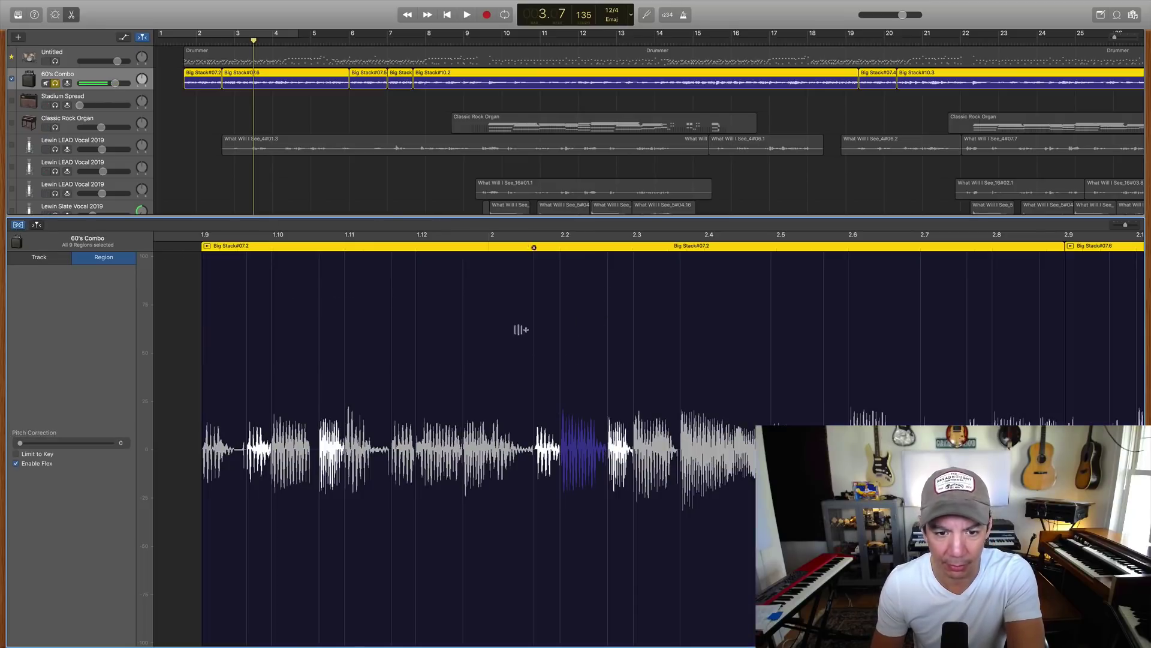
left_click(483, 247)
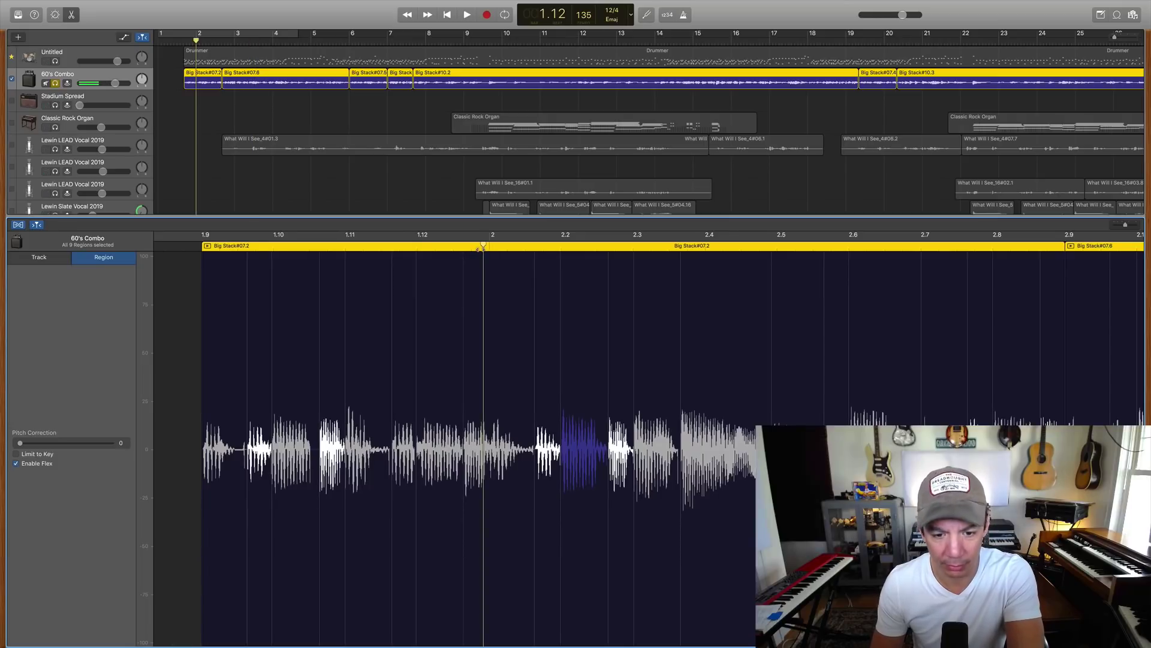
key("space")
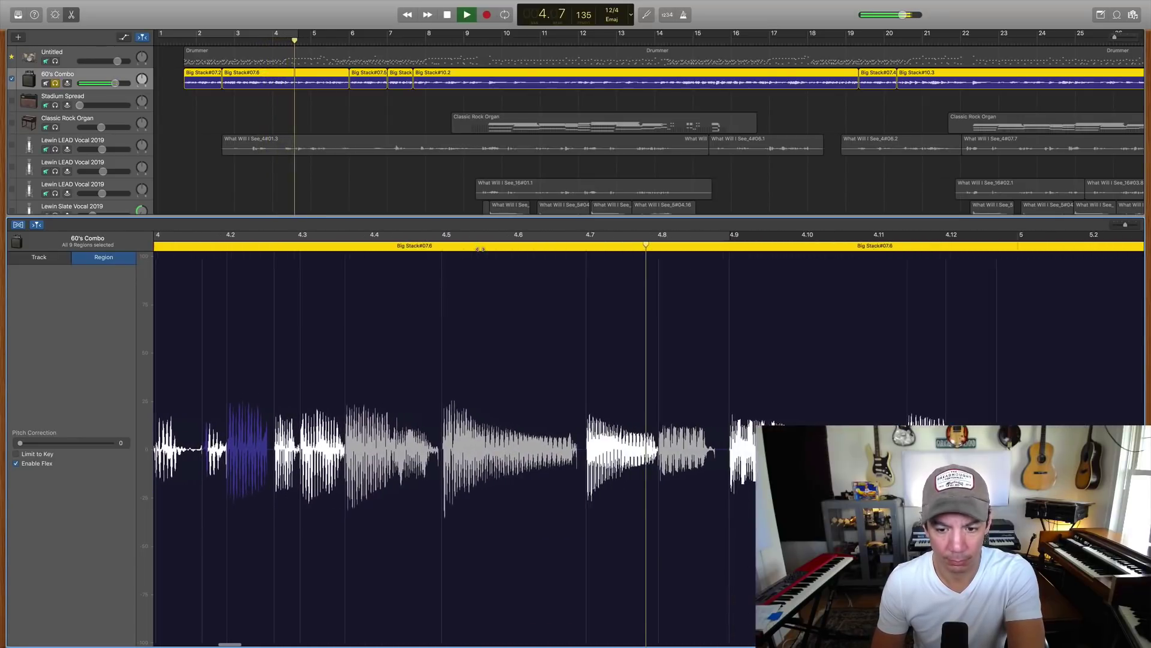
key("space")
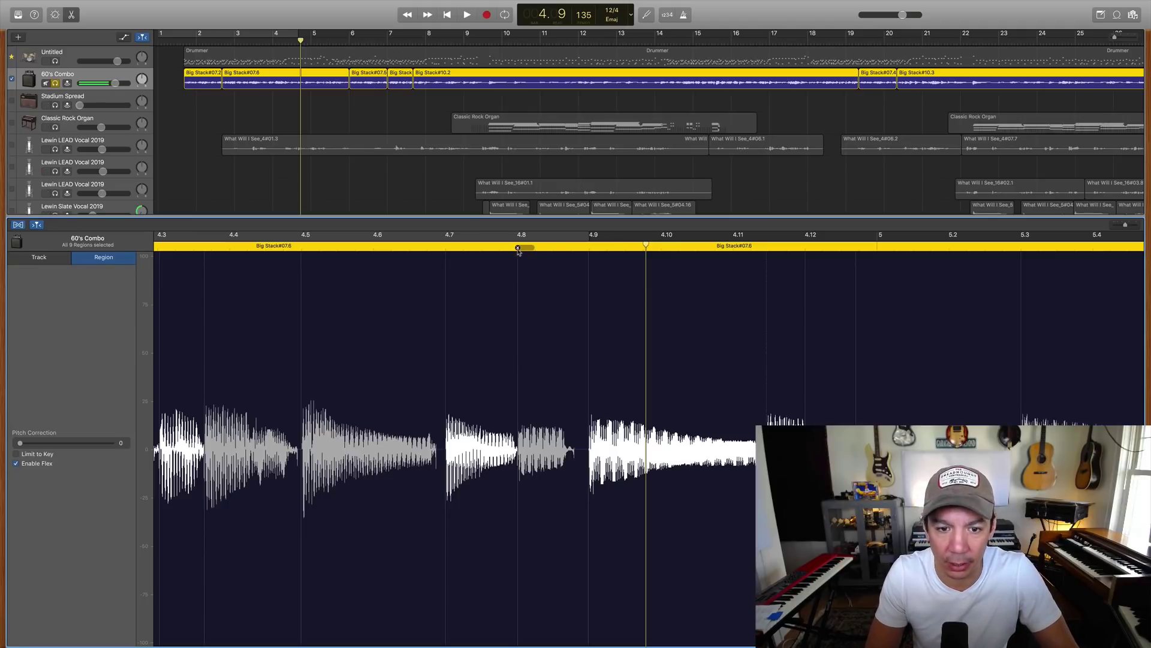
Remove the flex timing edit on the bass note at bar 4, beat 8, and play the passage through to bar 4, beat 11.
left_click(518, 249)
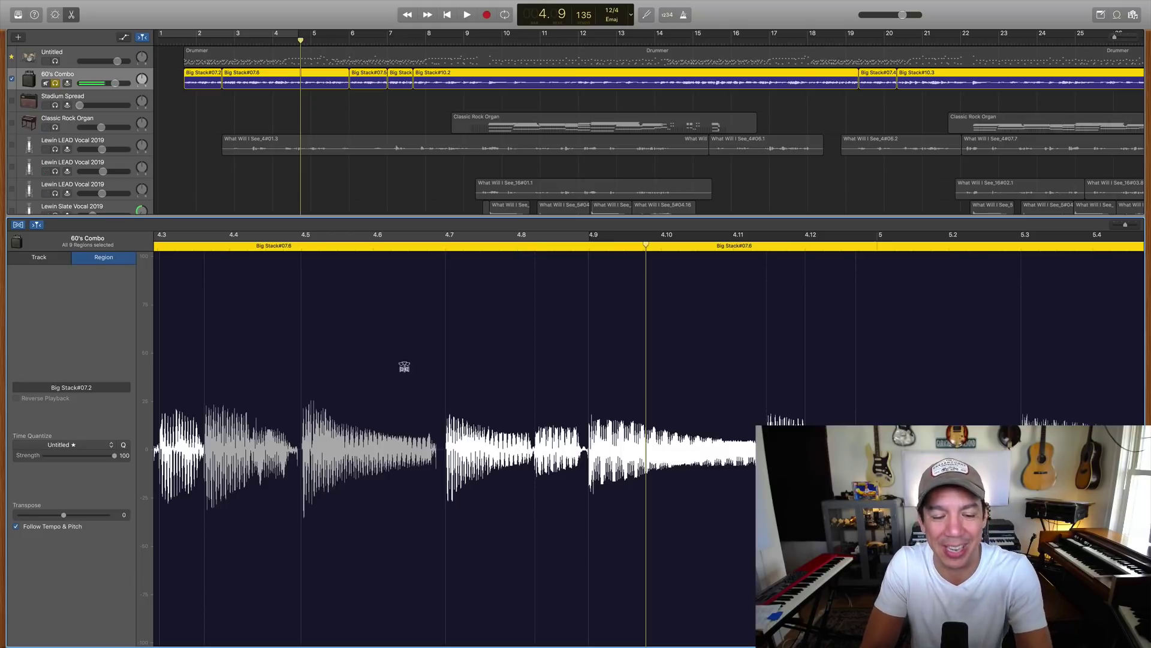
left_click(264, 247)
key("space")
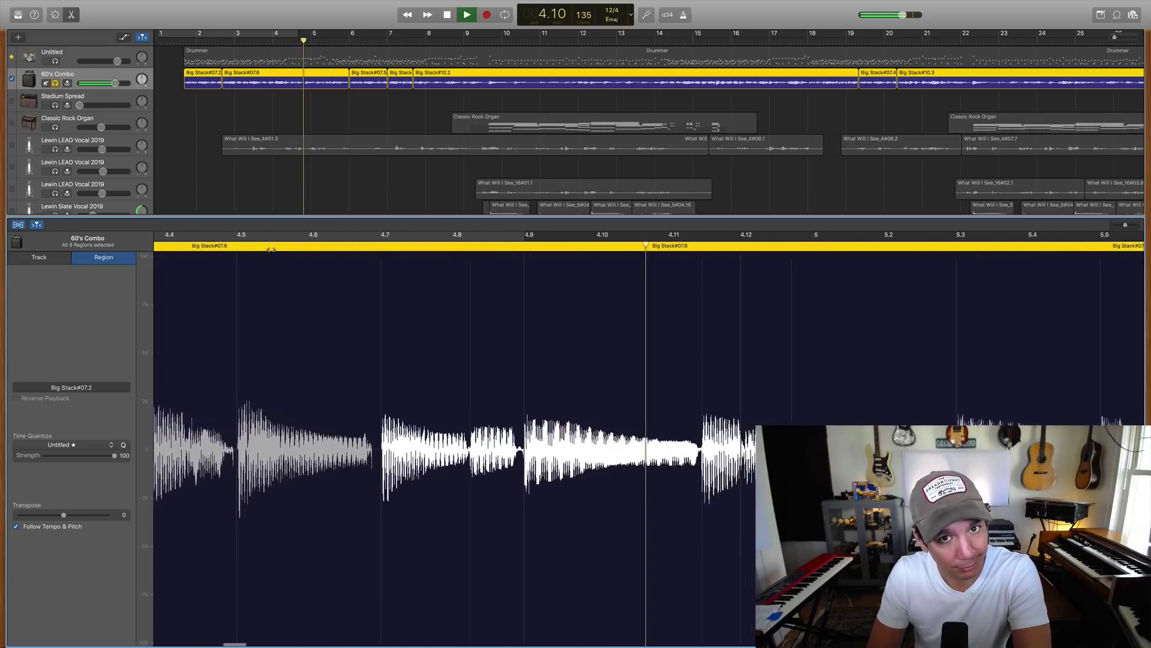
key("space")
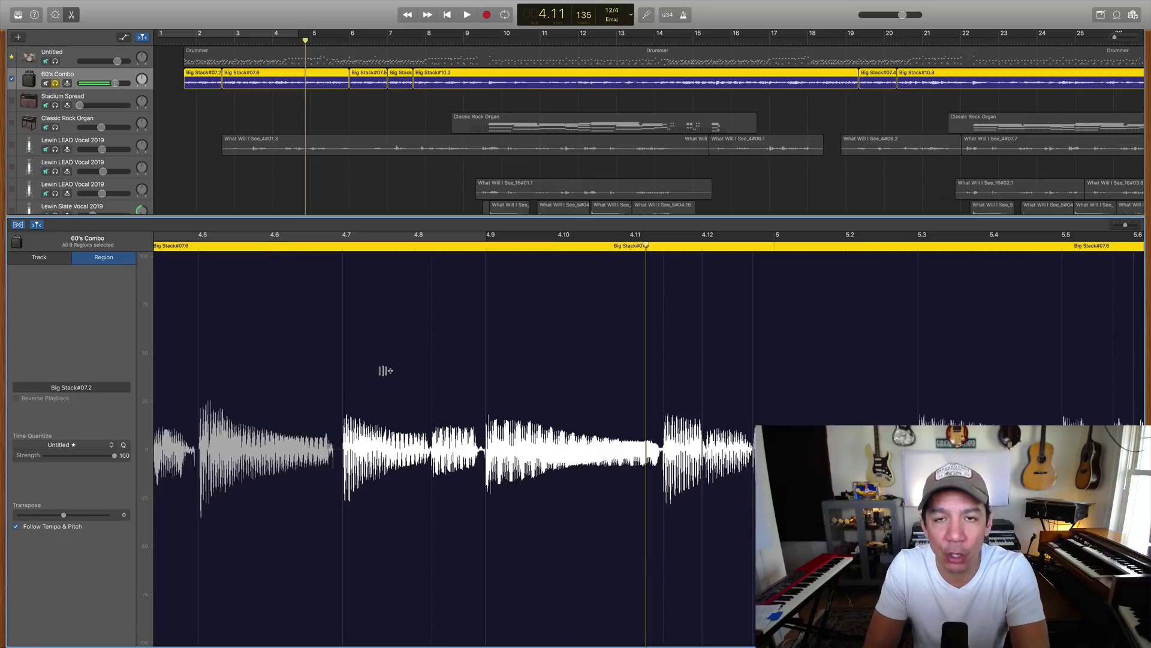
Close the audio editor and turn off the 60's Combo track's solo.
left_click(18, 225)
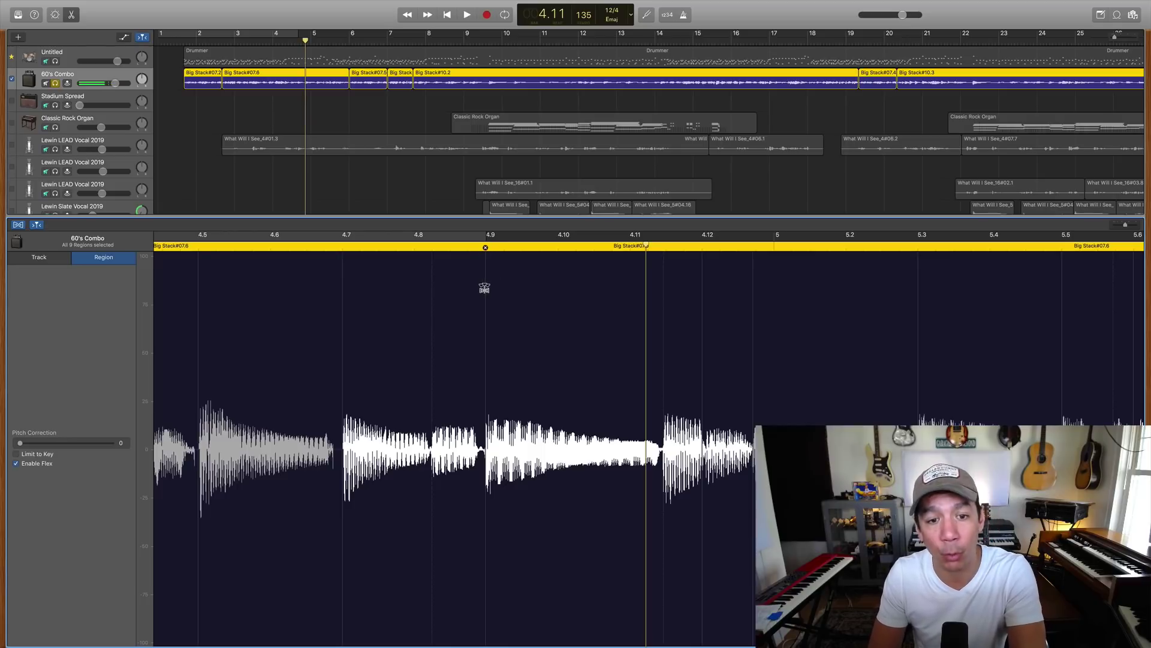
mouse_move(508, 293)
left_mouse_down()
mouse_move(537, 291)
mouse_move(470, 296)
mouse_move(510, 301)
left_mouse_up()
double_click(511, 303)
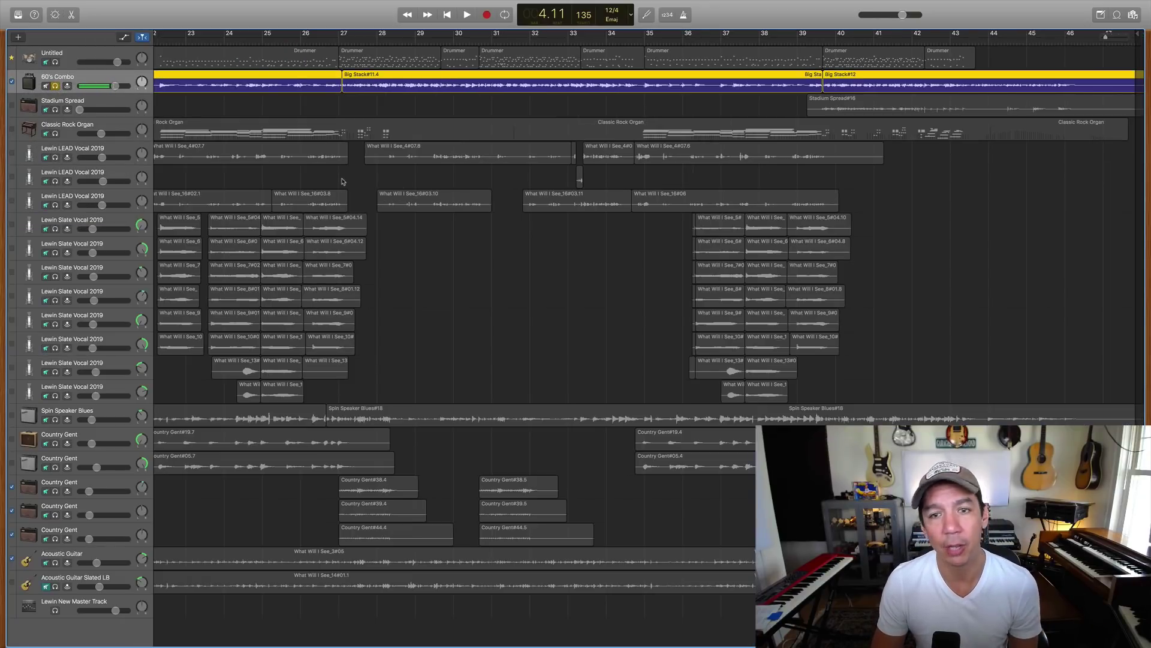
key("super+a")
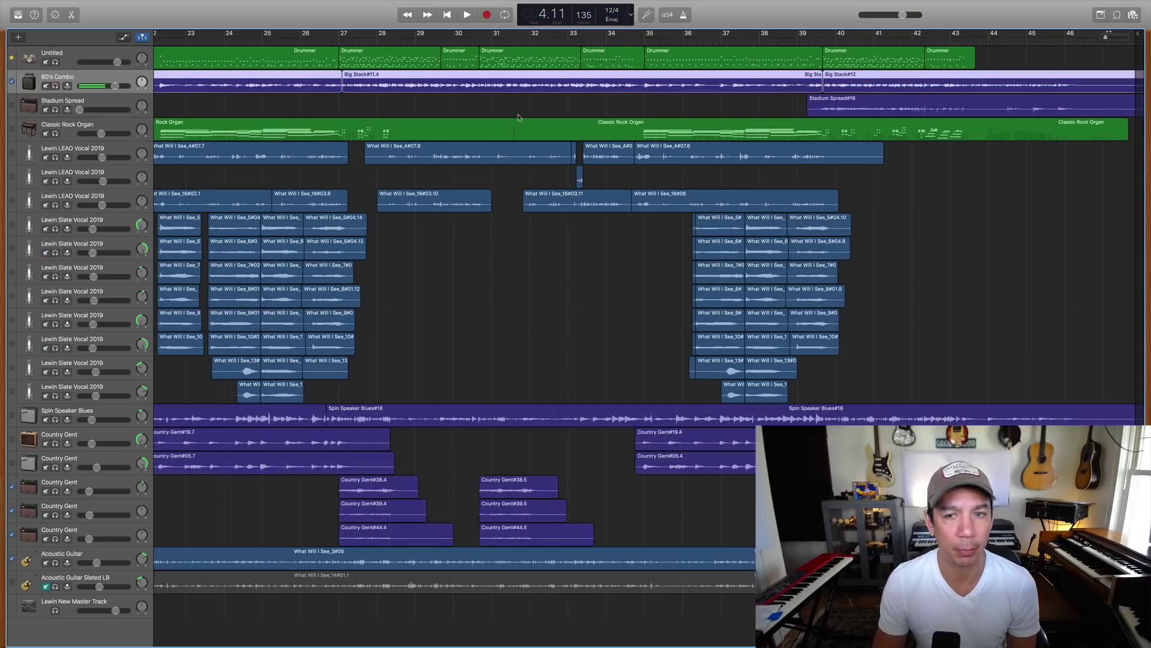
Play the full mix from bar 39, beat 7, to bar 40, beat 12, and again from bar 39, beat 6, to bar 41, beat 5.
left_click(816, 42)
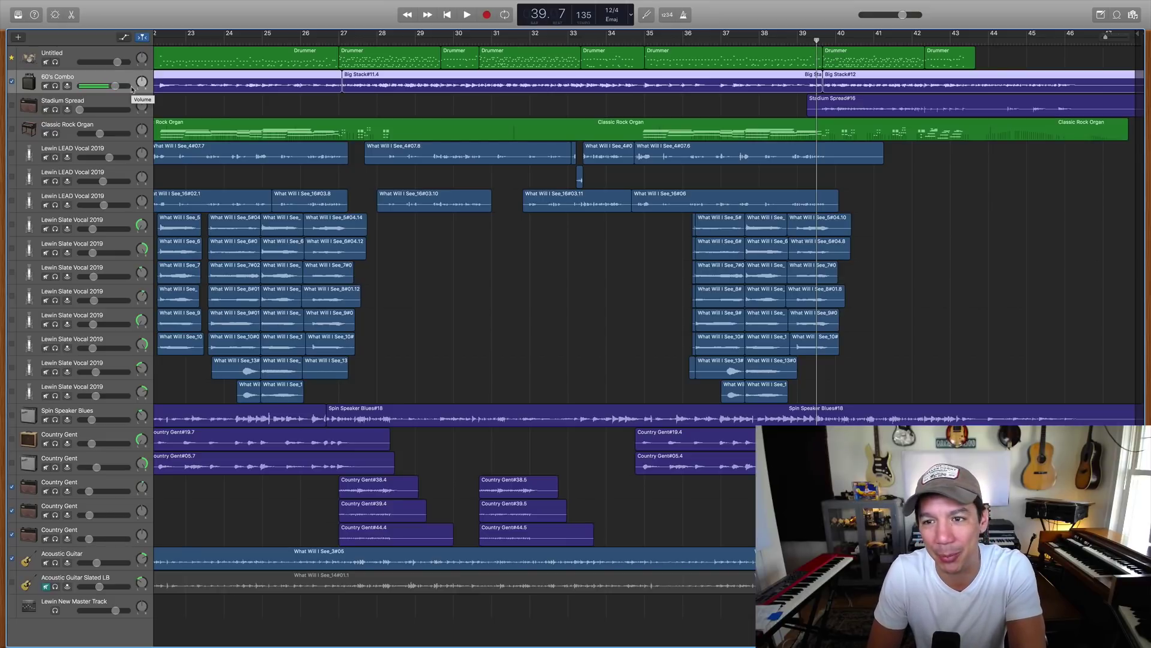
key("space")
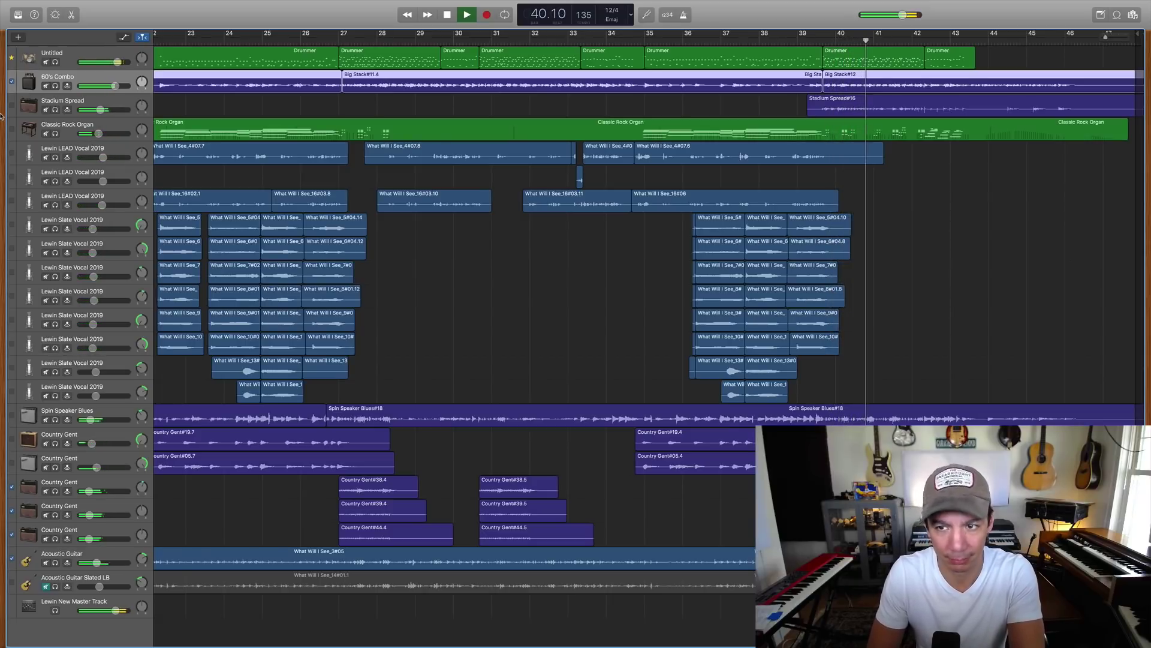
key("space")
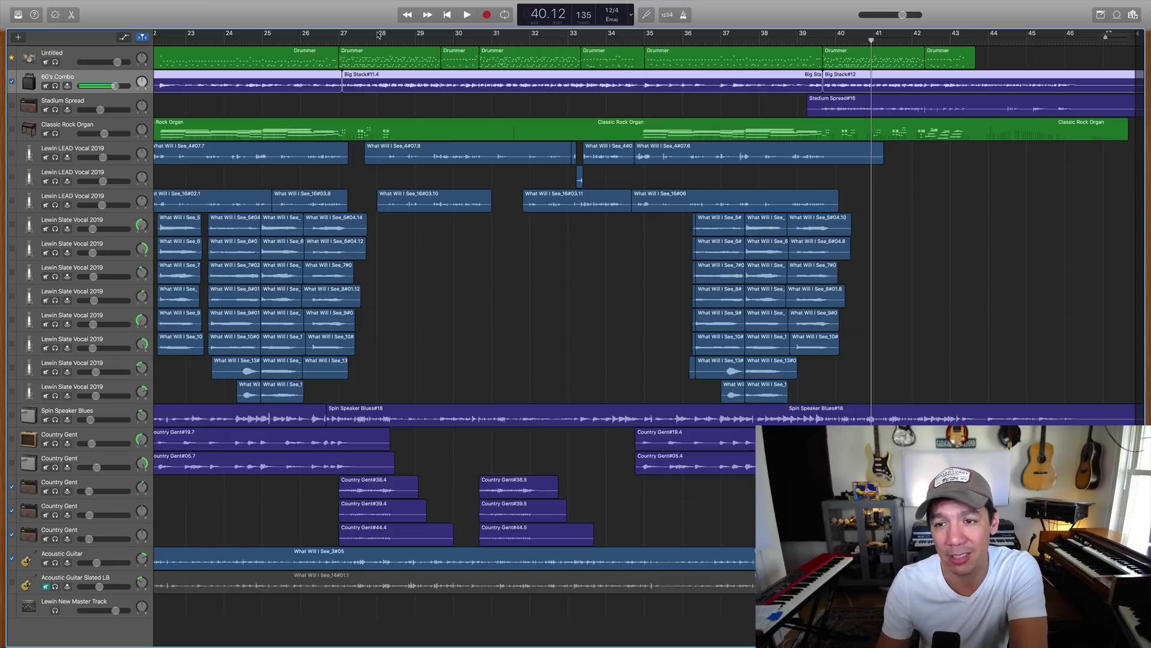
left_click(813, 41)
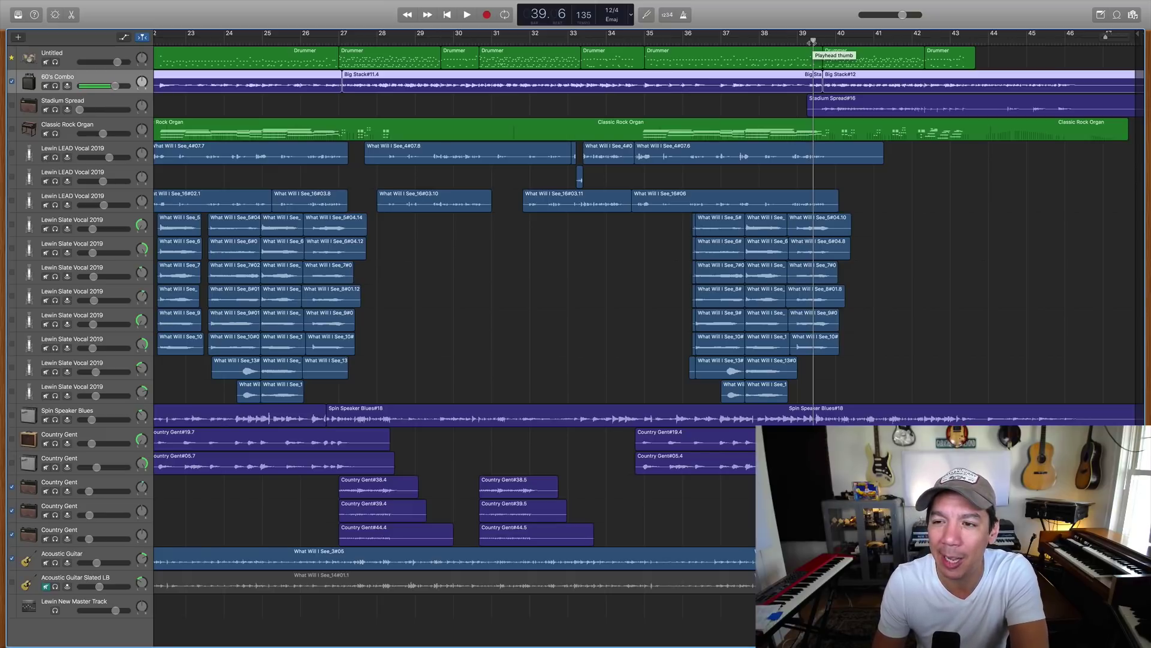
key("space")
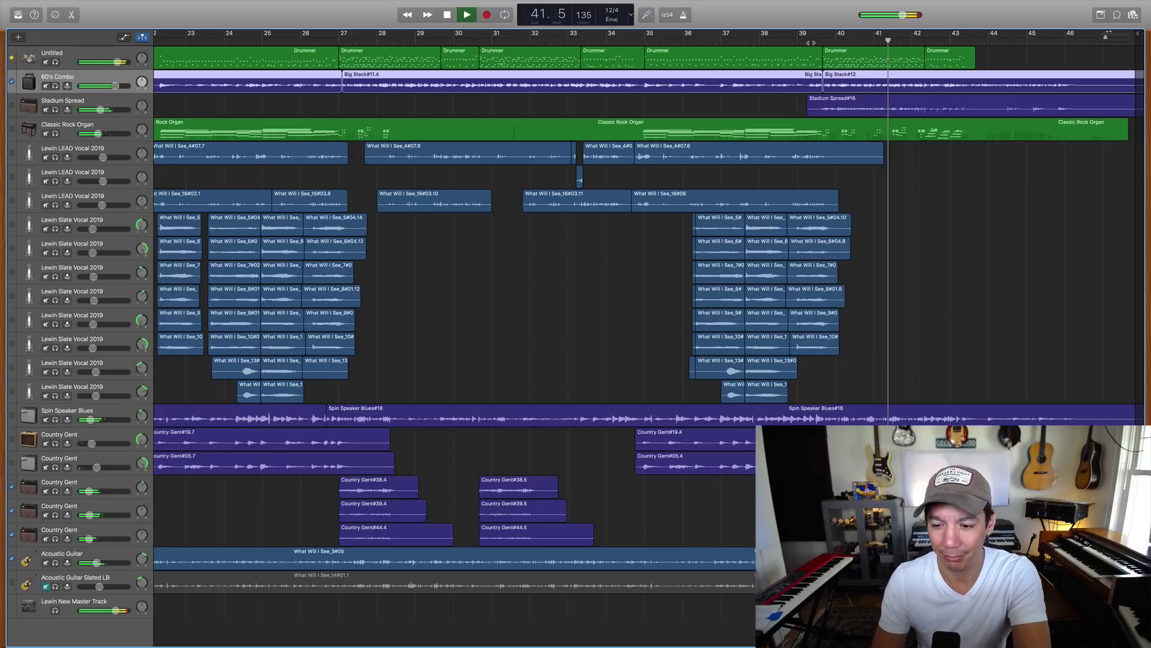
key("space")
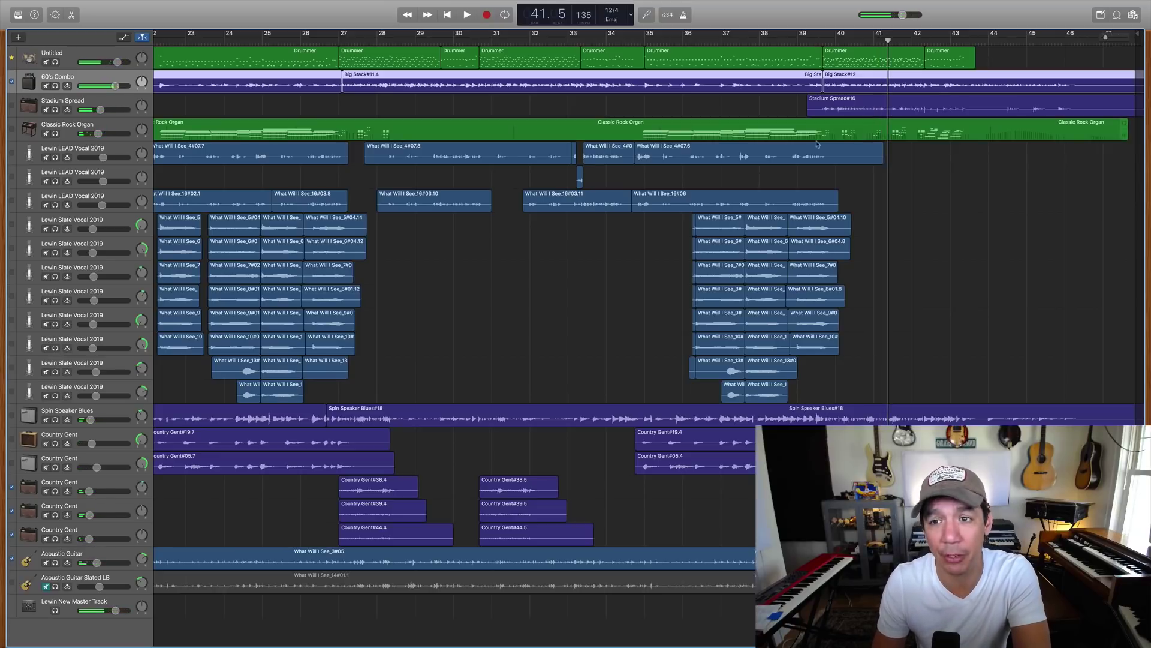
Select the Stadium Spread track.
left_click(78, 105)
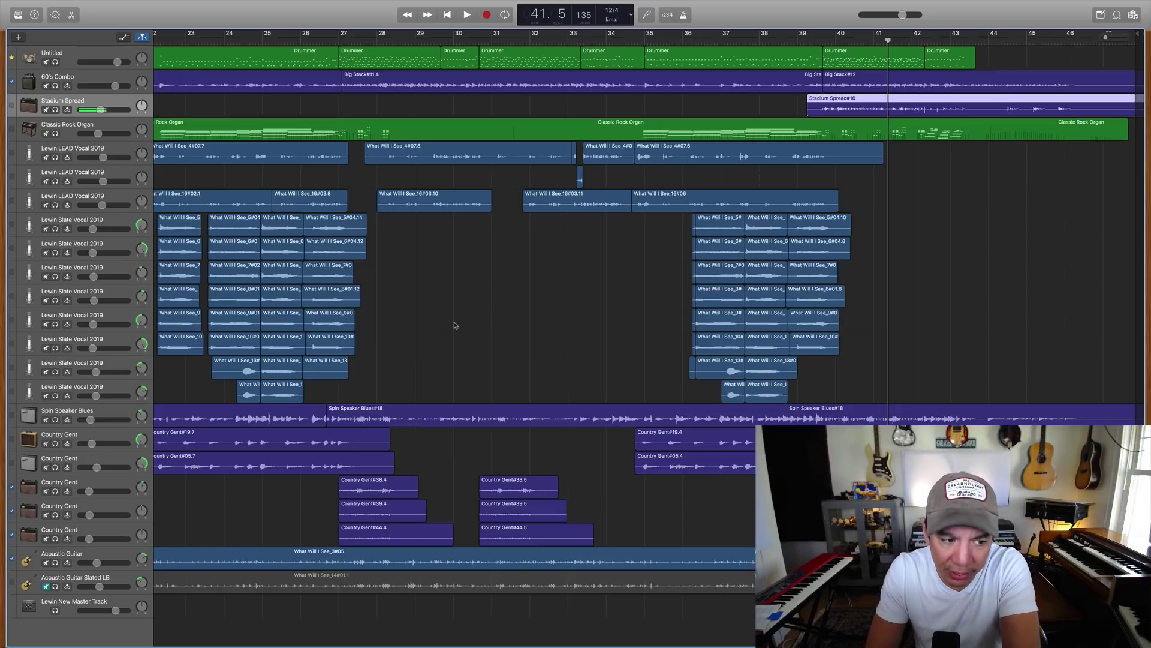
scroll(456, 325, "up", 1)
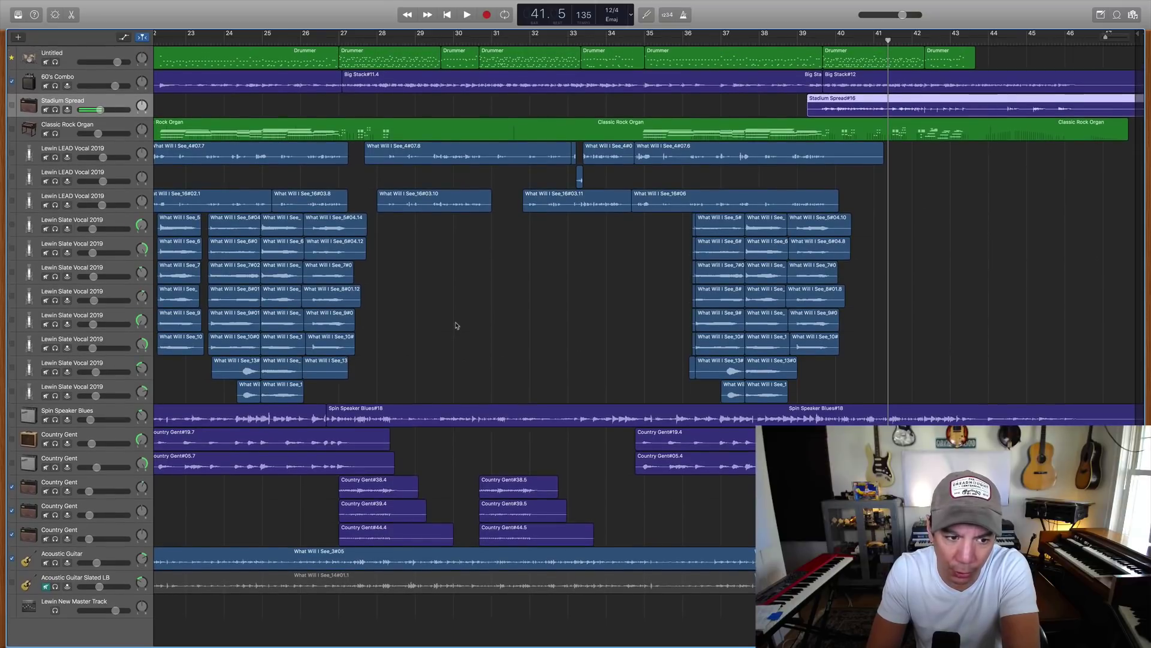